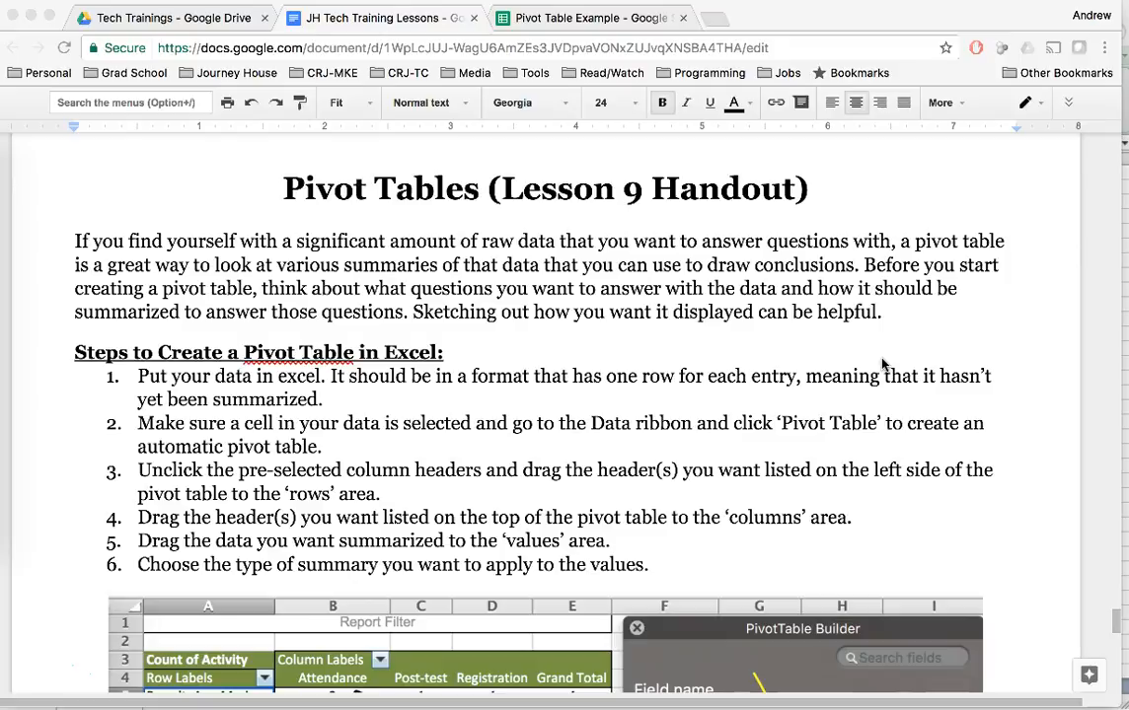
# Read the opening of the Pivot Tables handout, switch to the Fake Data for Pivot Table workbook in Excel, and look over its rows.
pyautogui.click(864, 265)
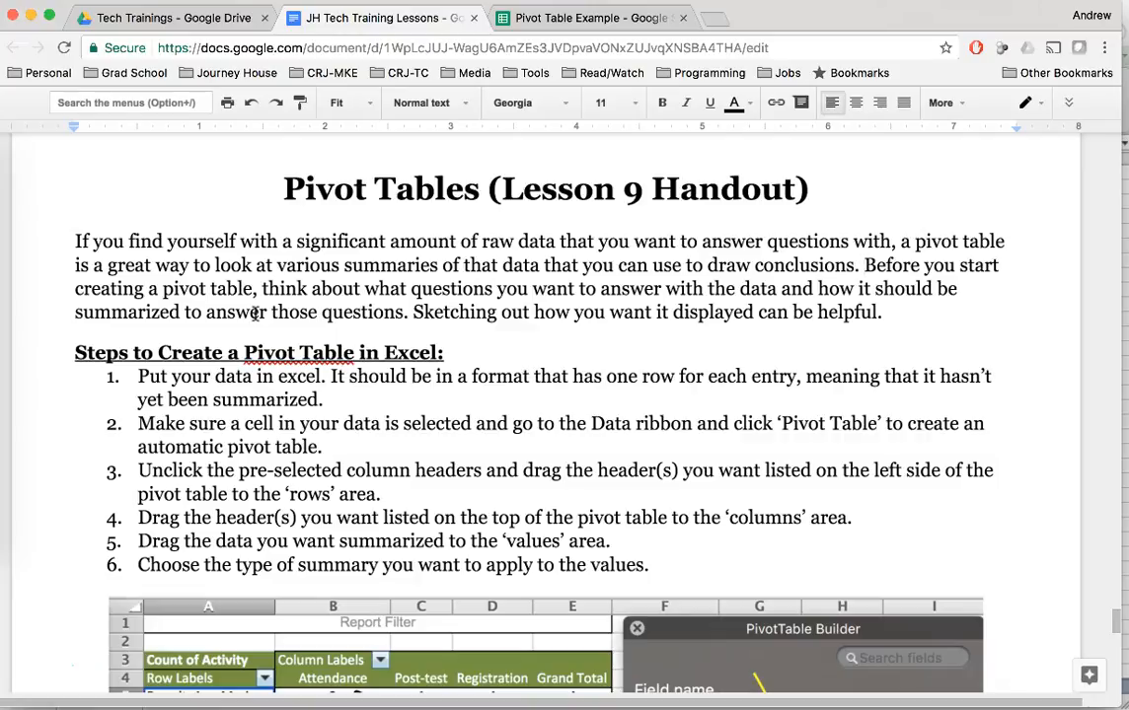
pyautogui.click(138, 377)
pyautogui.click(4, 423)
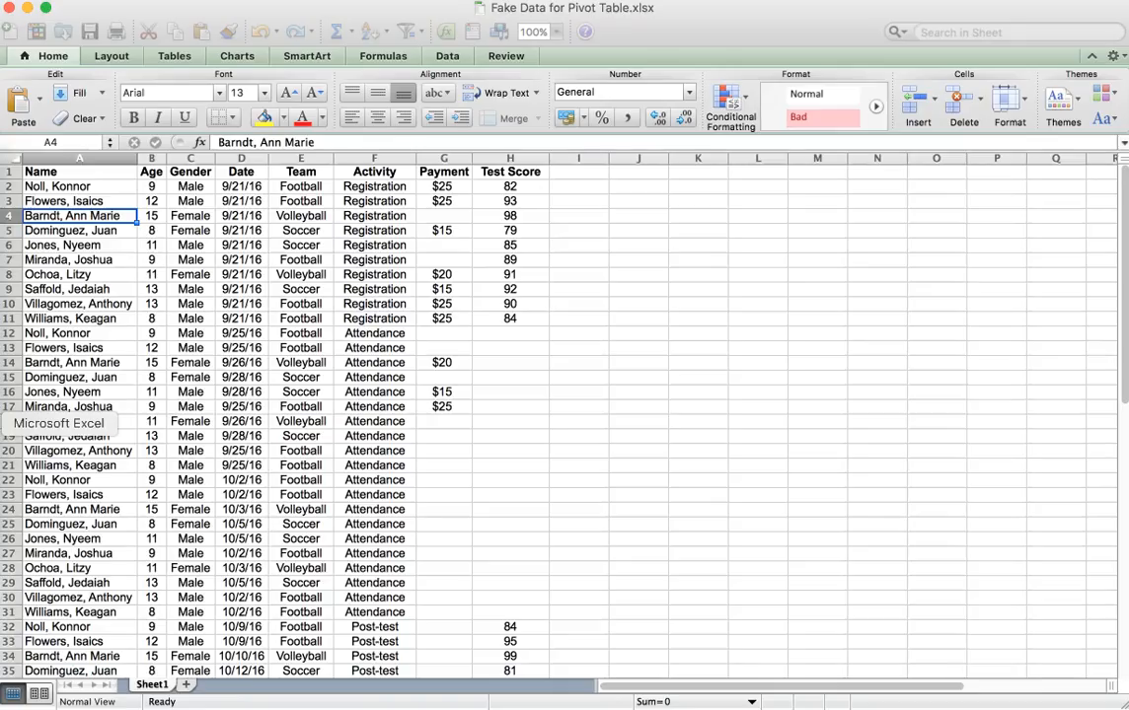
pyautogui.scroll(-5, 446, 287)
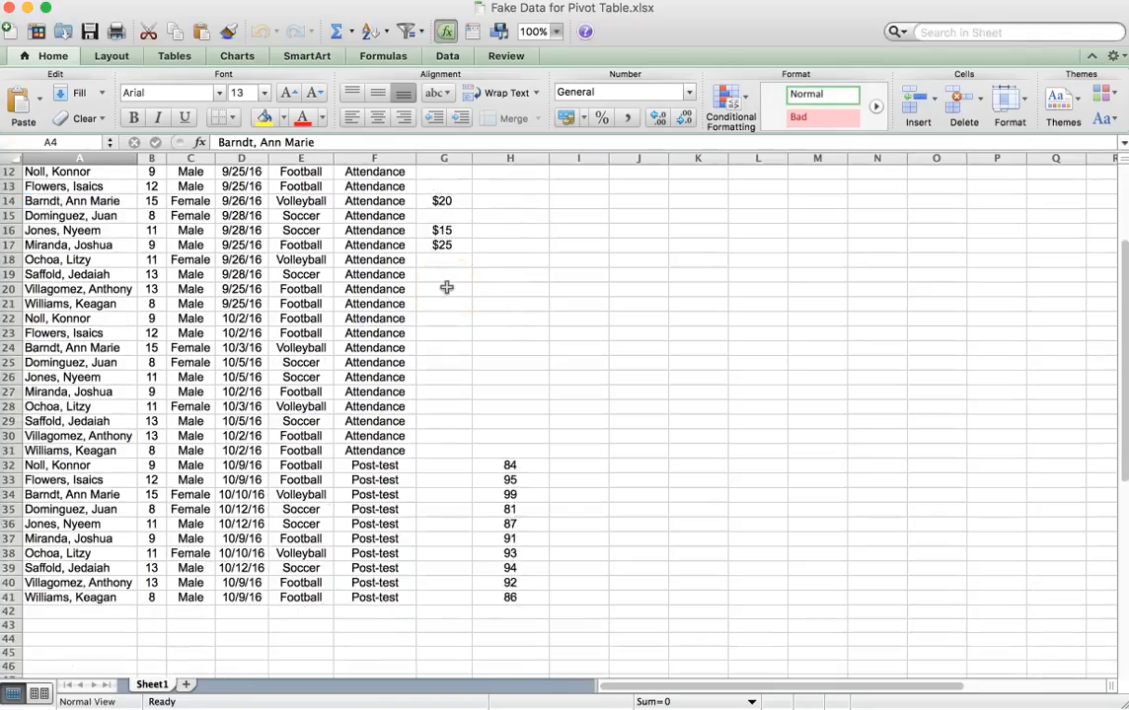
pyautogui.scroll(5, 446, 287)
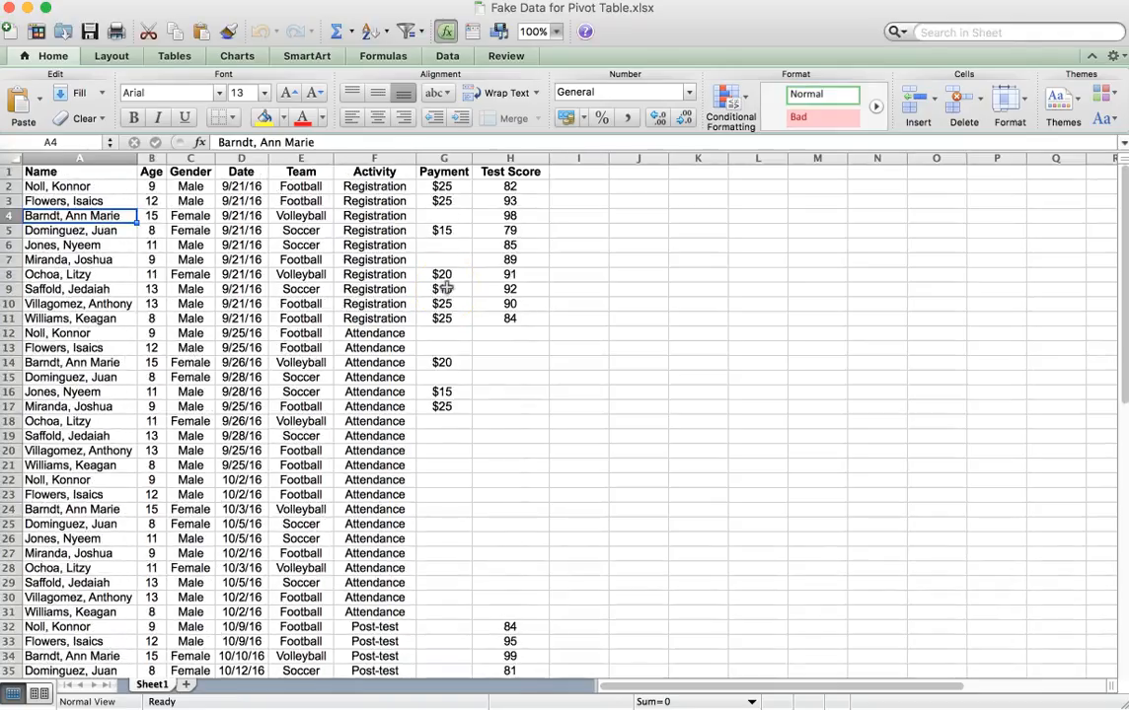
# Examine the first entry in row 2 across every column from Name to Test Score.
pyautogui.click(92, 186)
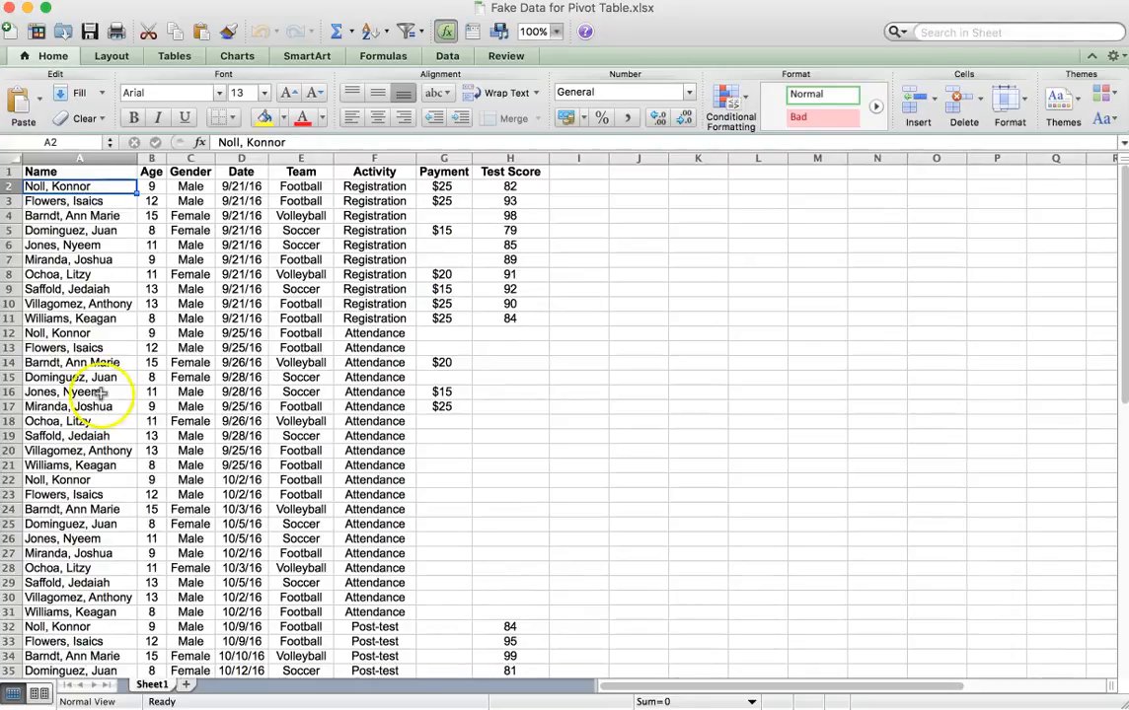
pyautogui.click(148, 187)
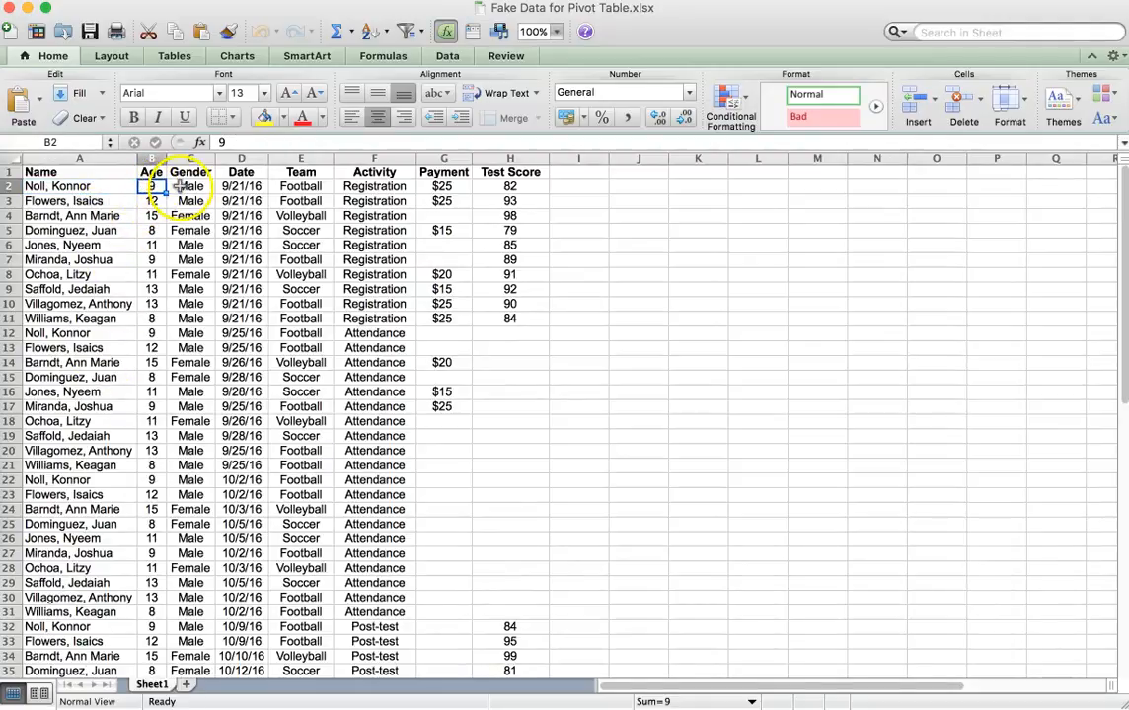
pyautogui.click(190, 186)
pyautogui.click(229, 188)
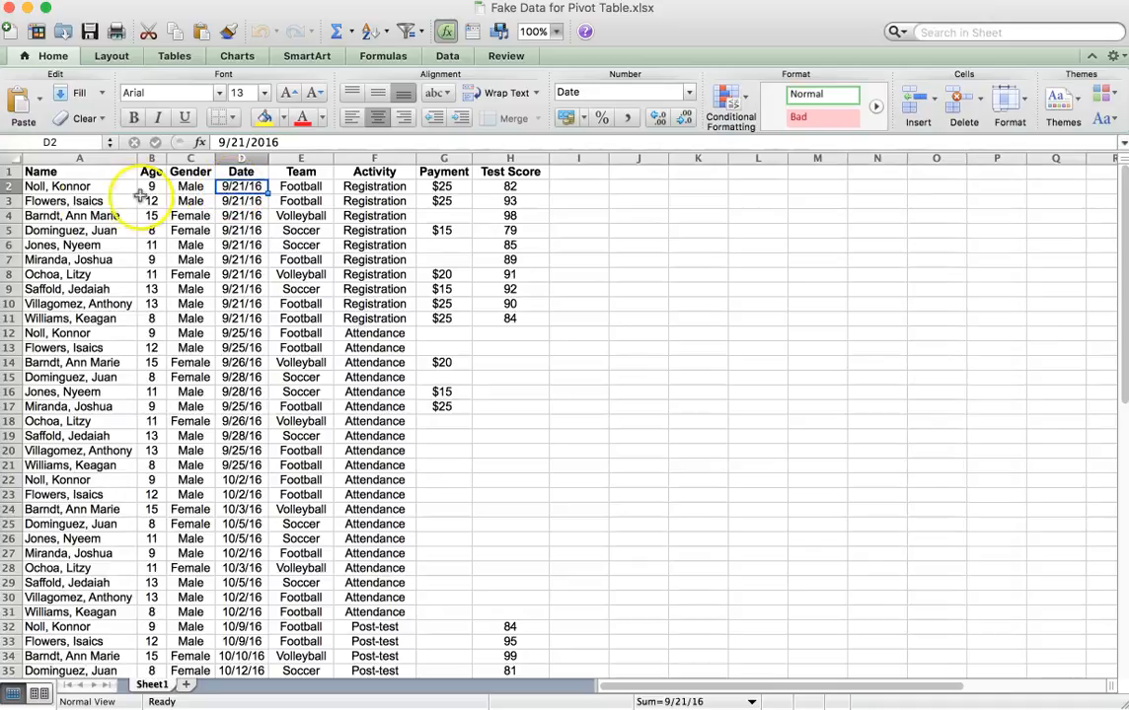
pyautogui.click(308, 187)
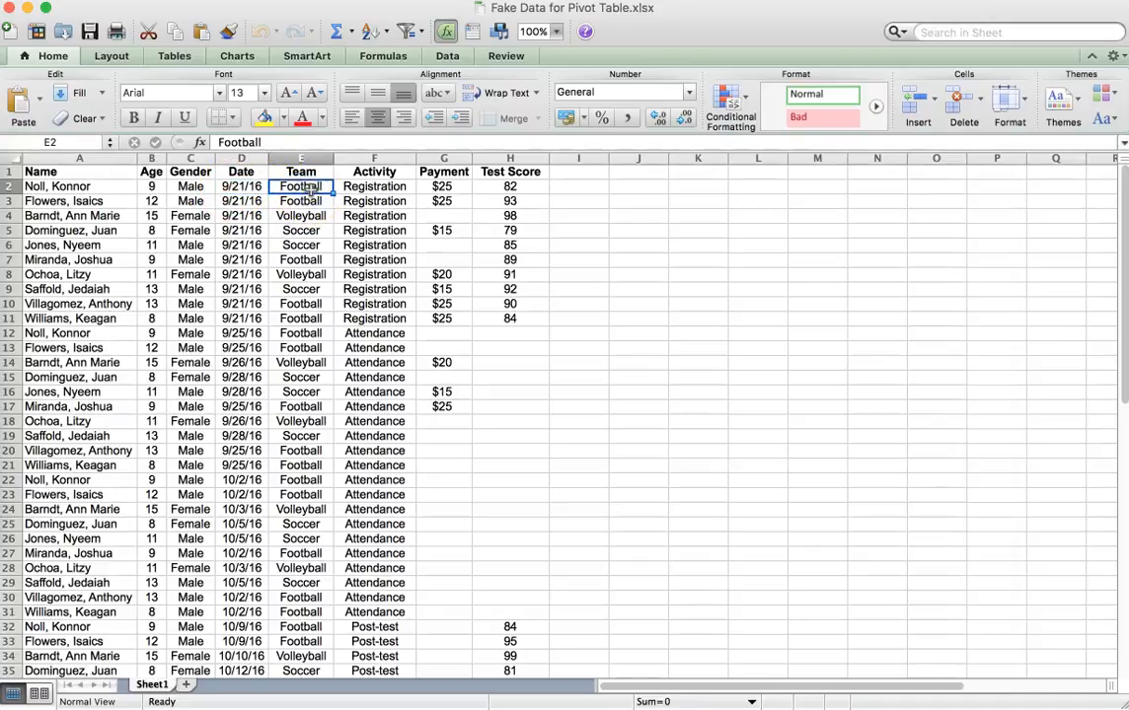
pyautogui.click(372, 190)
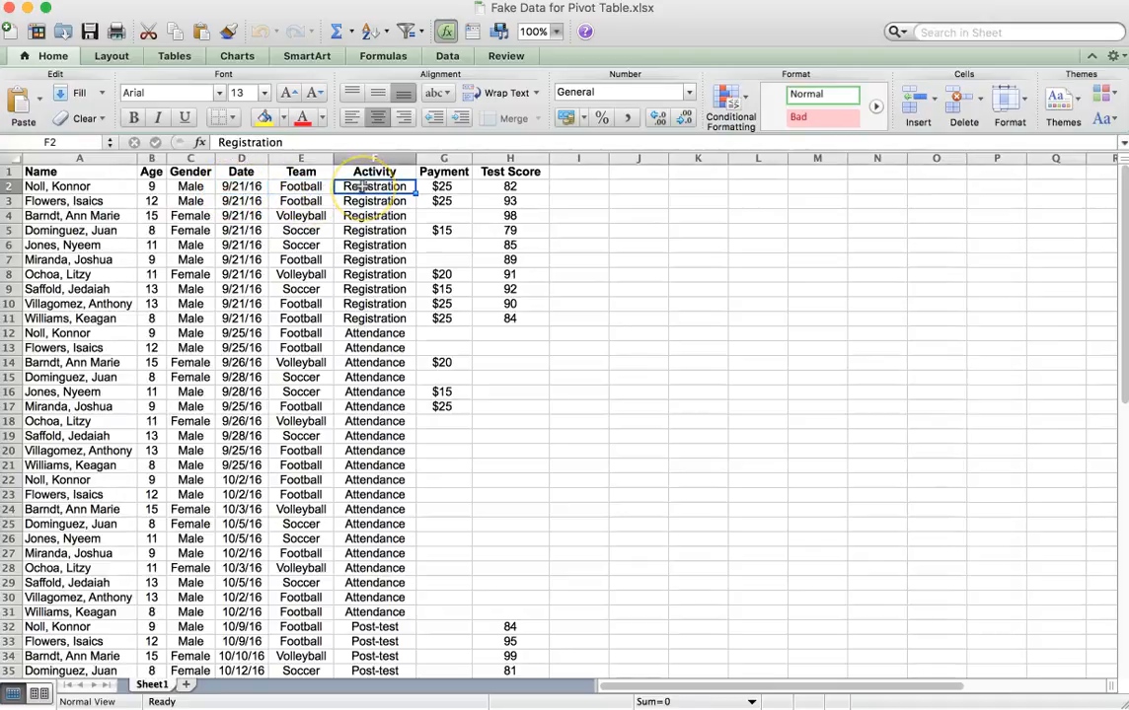
pyautogui.click(446, 188)
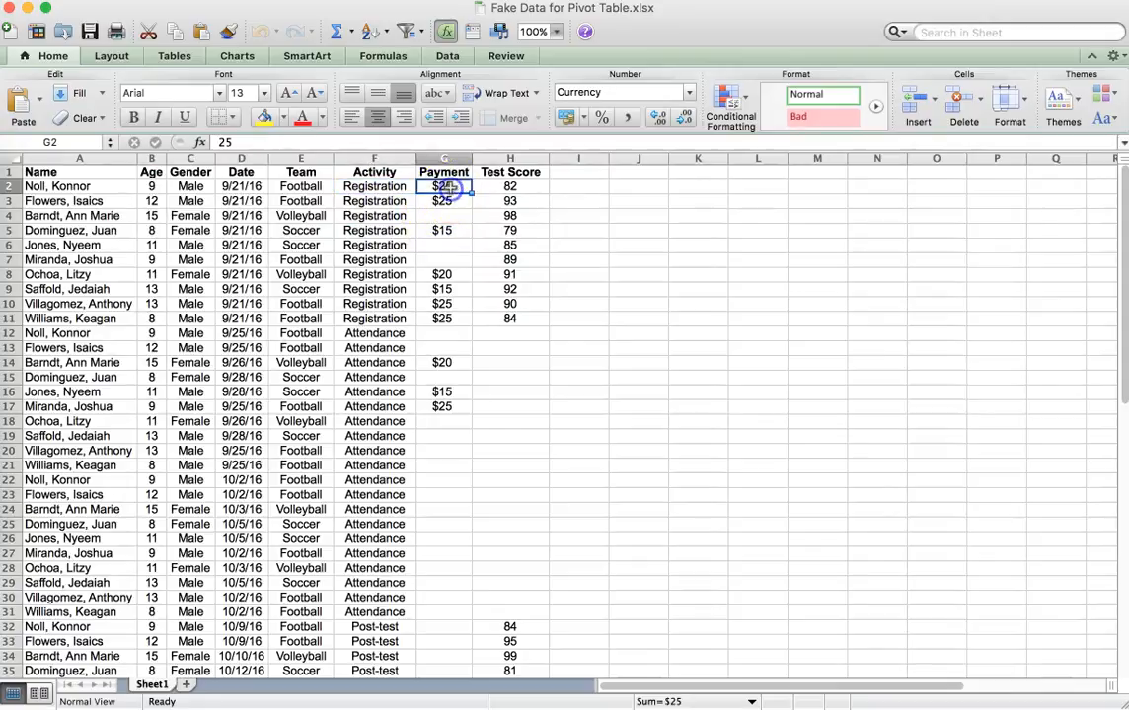
pyautogui.click(517, 186)
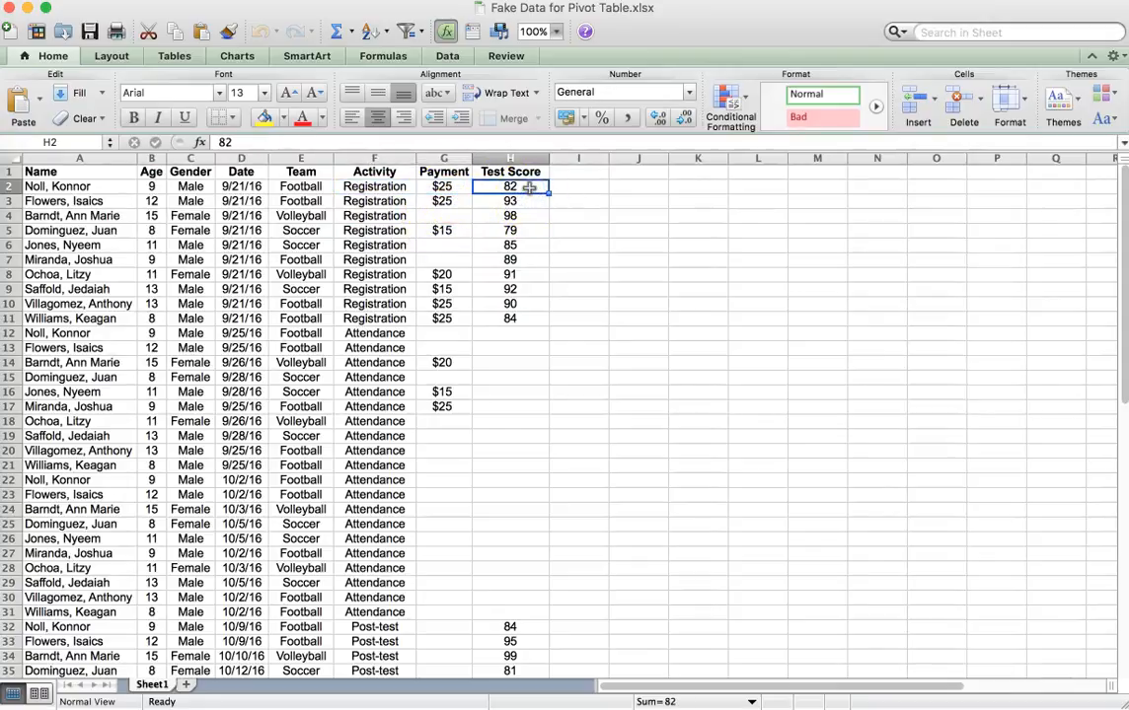
# Compare the registration entries in rows 2 and 4 by name, date, team, activity and payment.
pyautogui.click(84, 187)
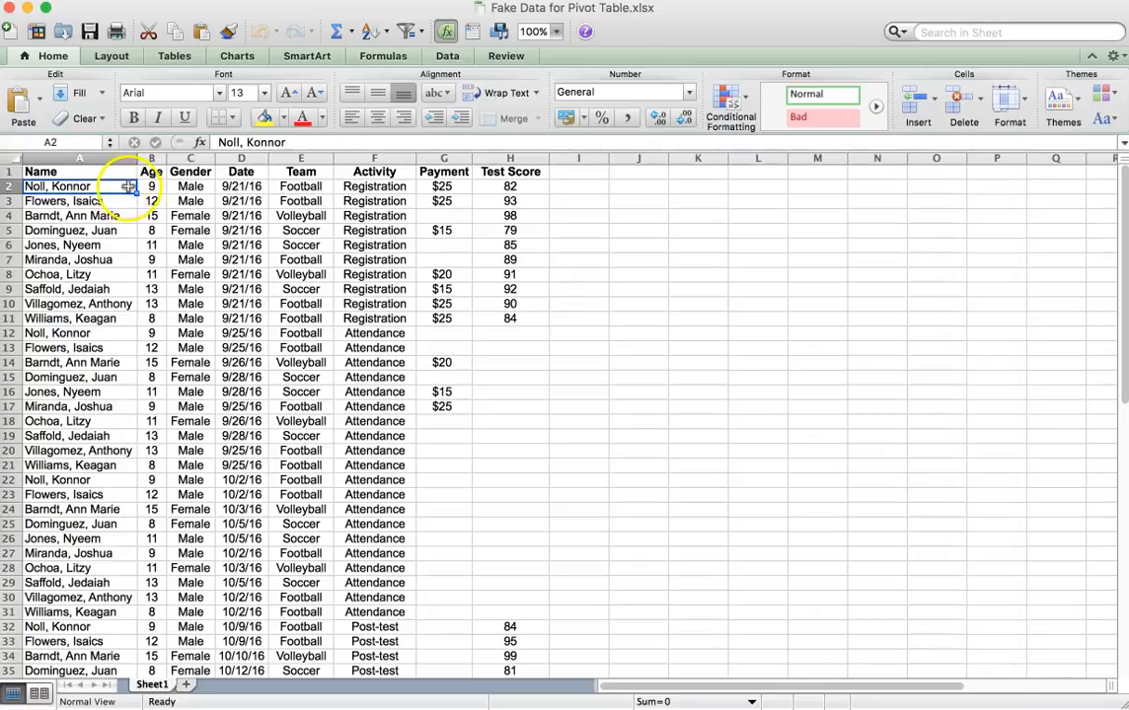
pyautogui.click(253, 185)
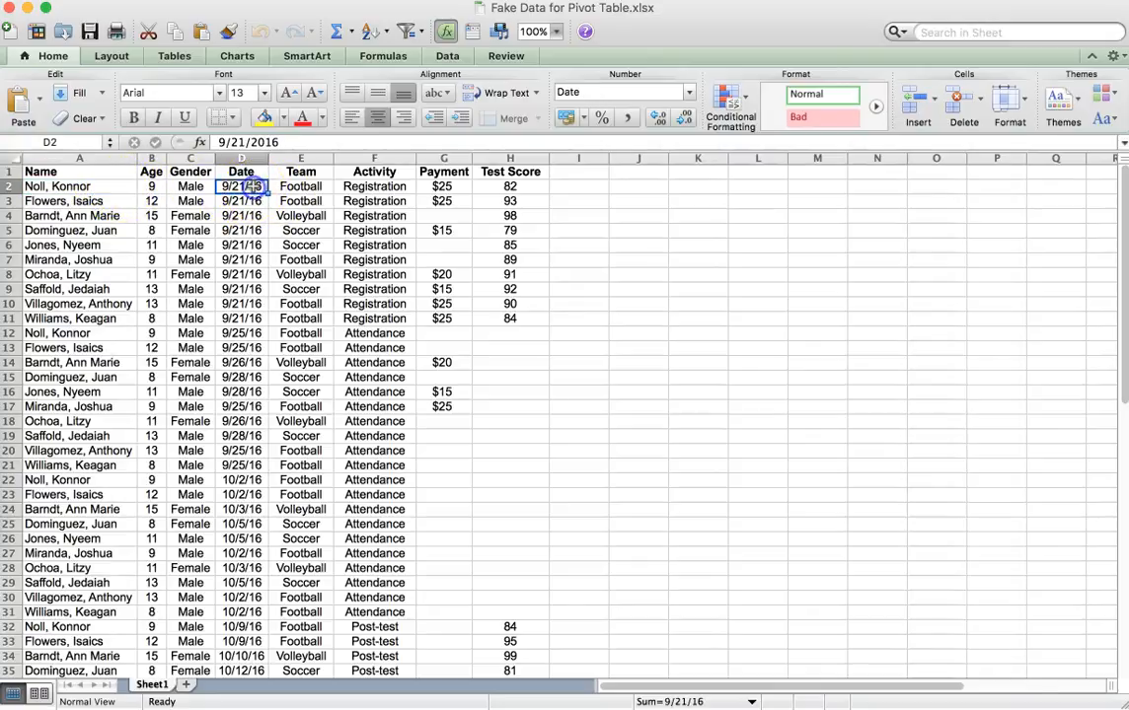
pyautogui.click(365, 188)
pyautogui.click(312, 185)
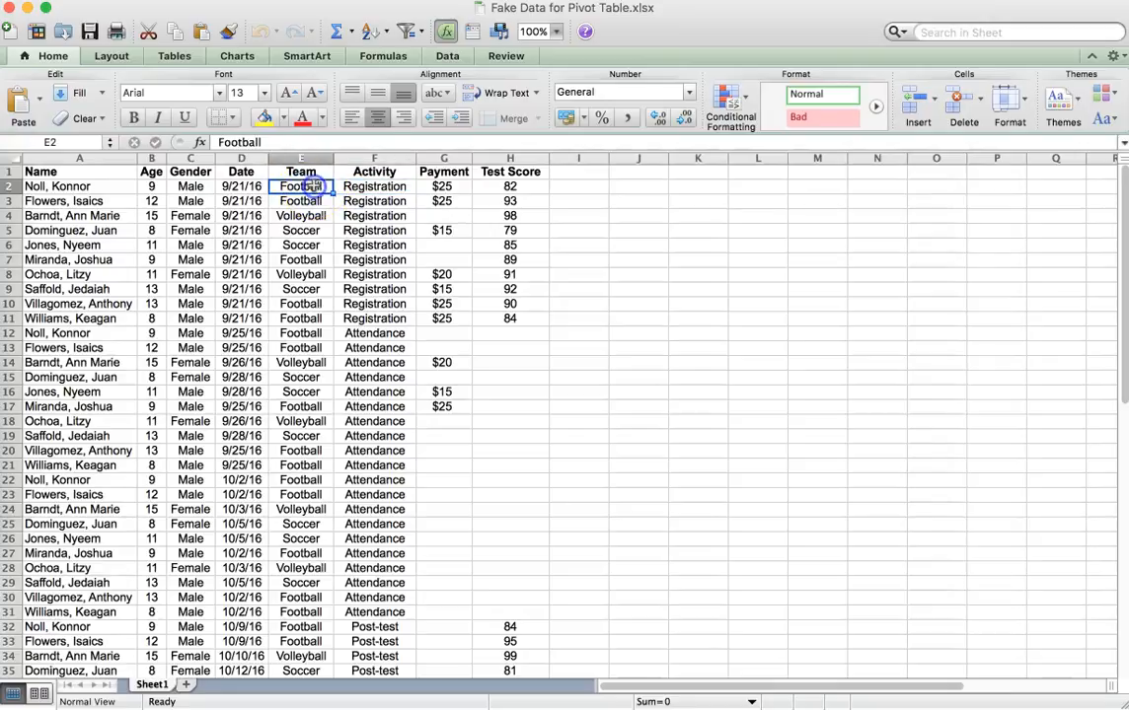
pyautogui.click(116, 216)
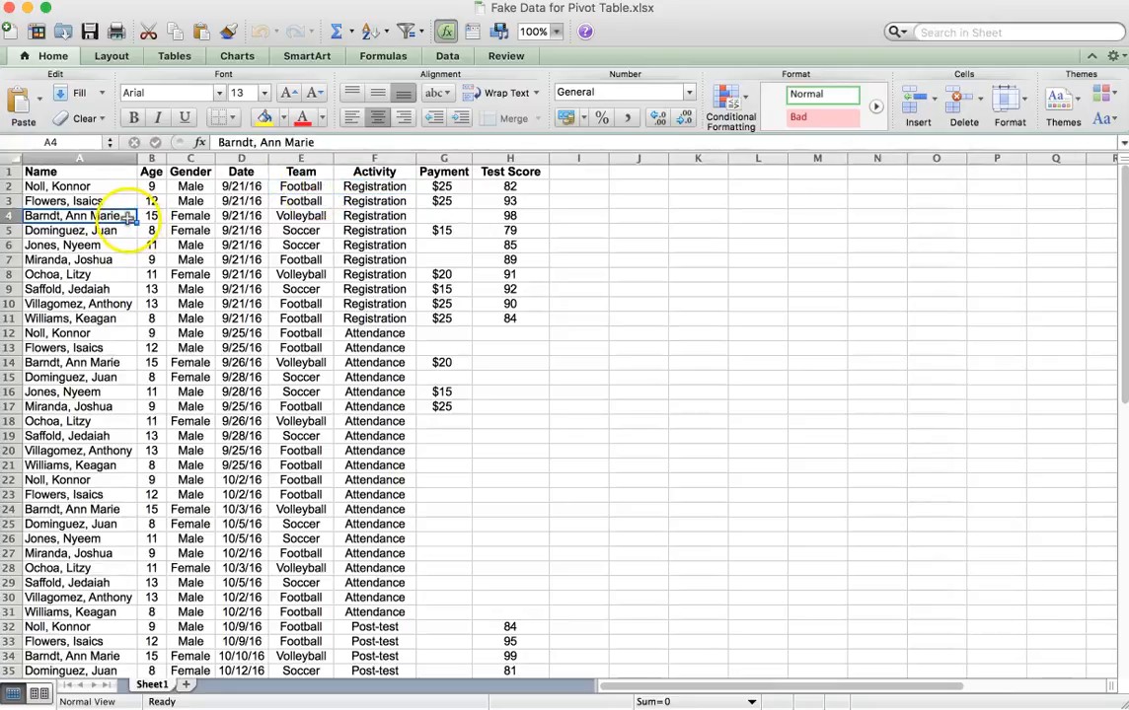
pyautogui.click(258, 217)
pyautogui.click(357, 215)
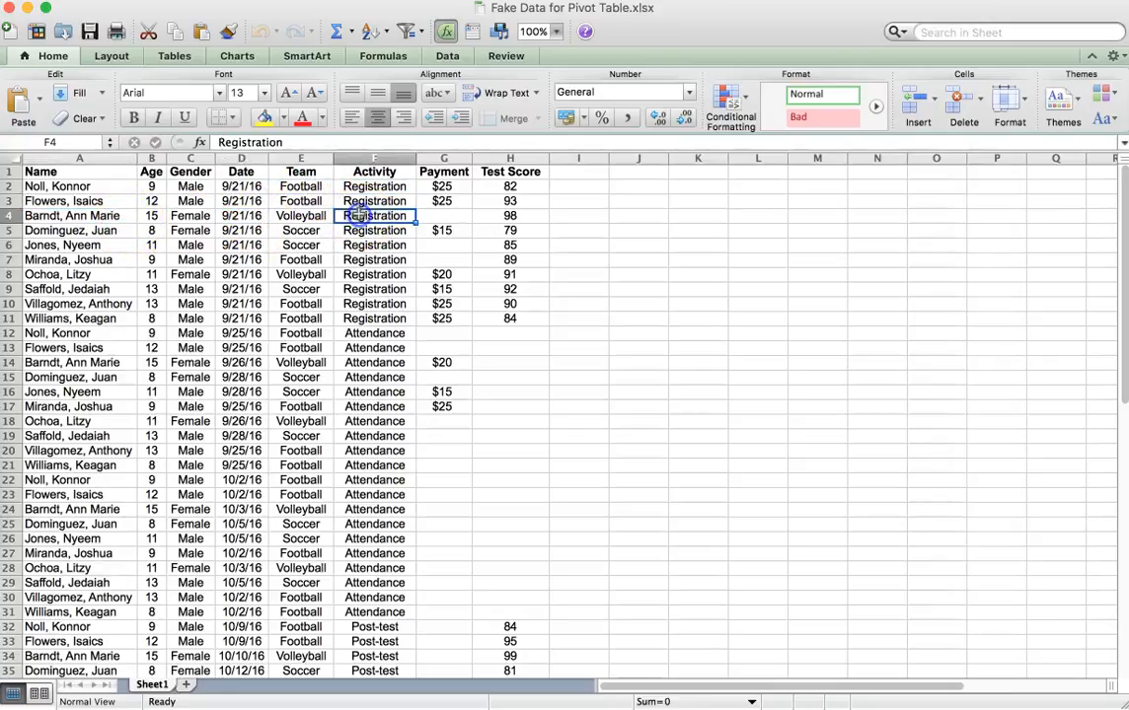
pyautogui.click(457, 213)
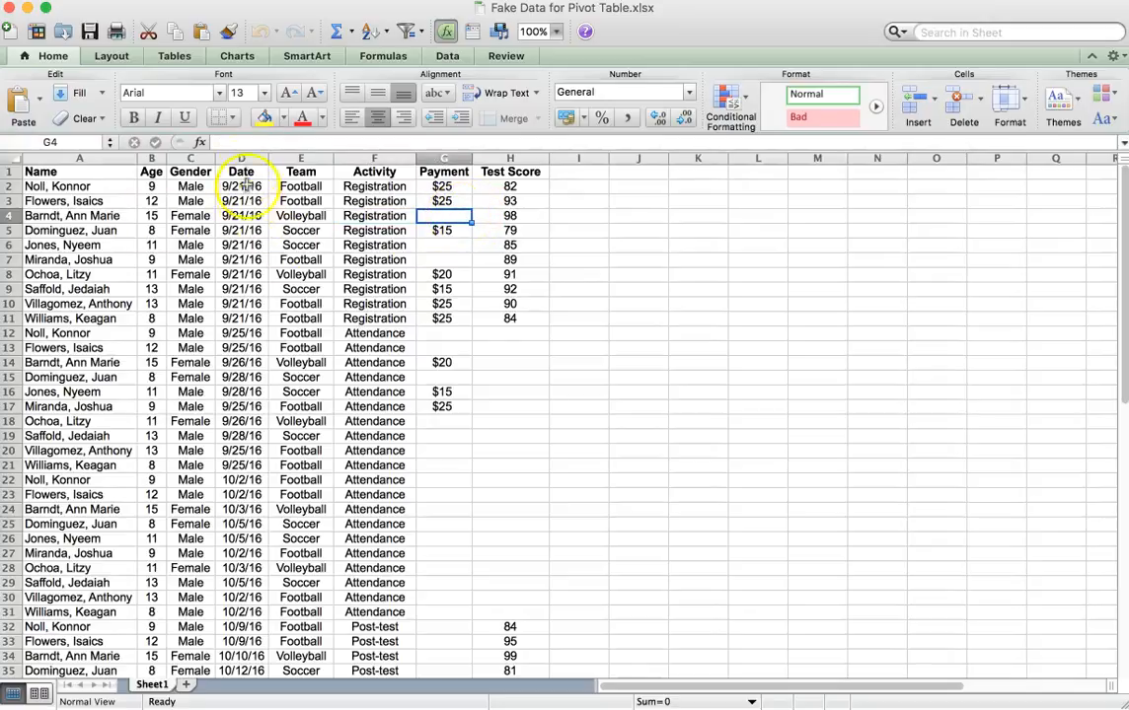
# Examine the attendance entries from row 12 on, the payment and date in row 14, and the post-test entries starting in row 32.
pyautogui.click(240, 319)
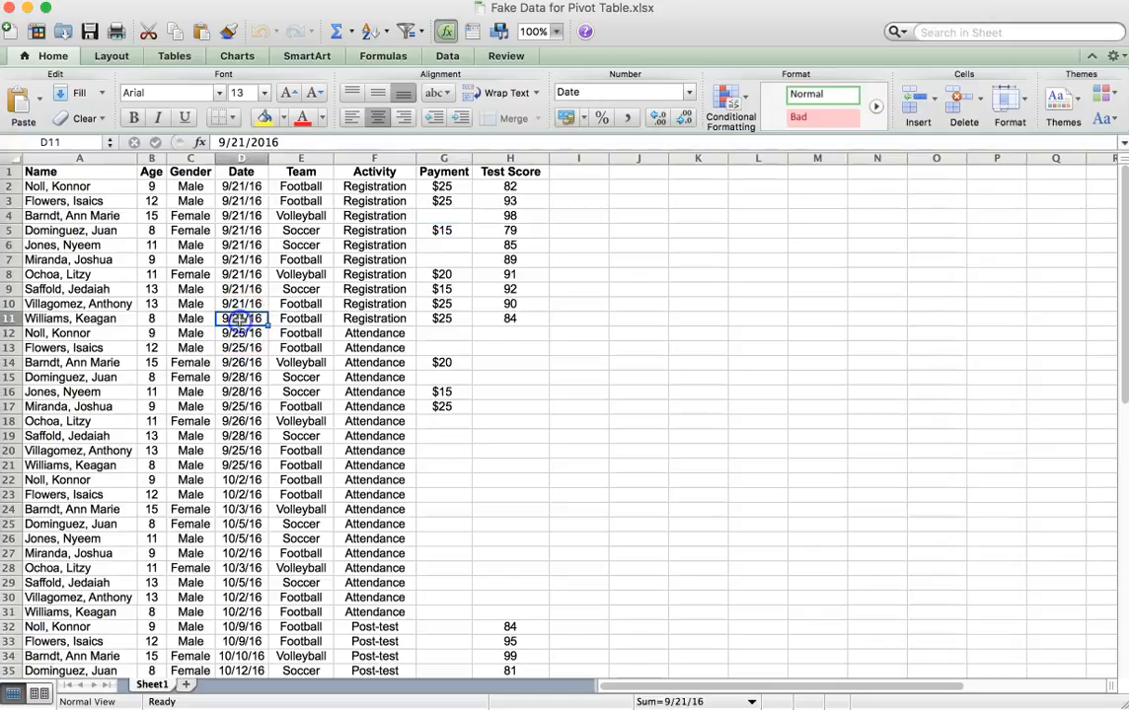
pyautogui.click(124, 335)
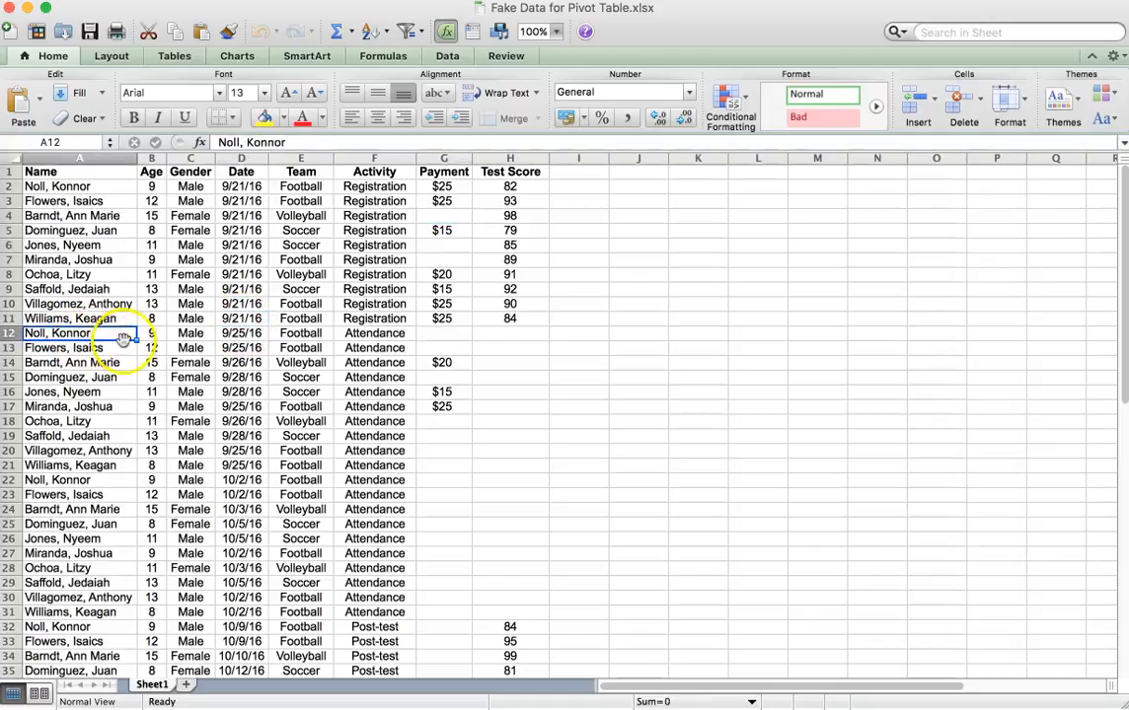
pyautogui.click(371, 333)
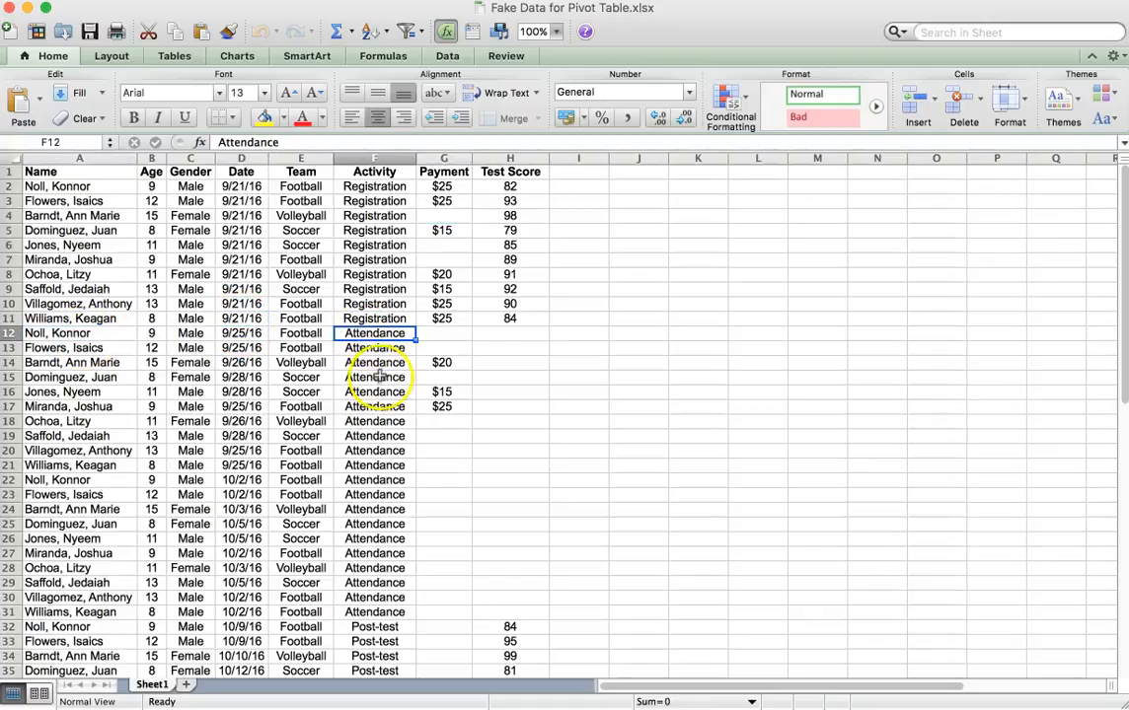
pyautogui.click(444, 392)
pyautogui.click(109, 363)
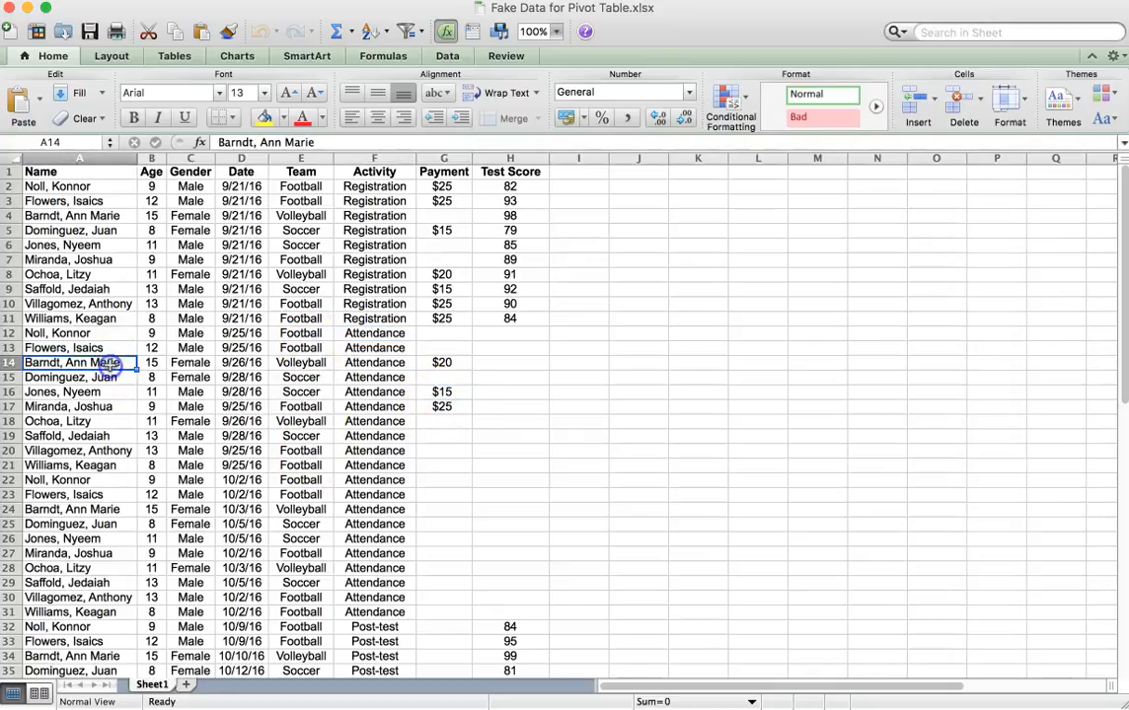
pyautogui.click(462, 367)
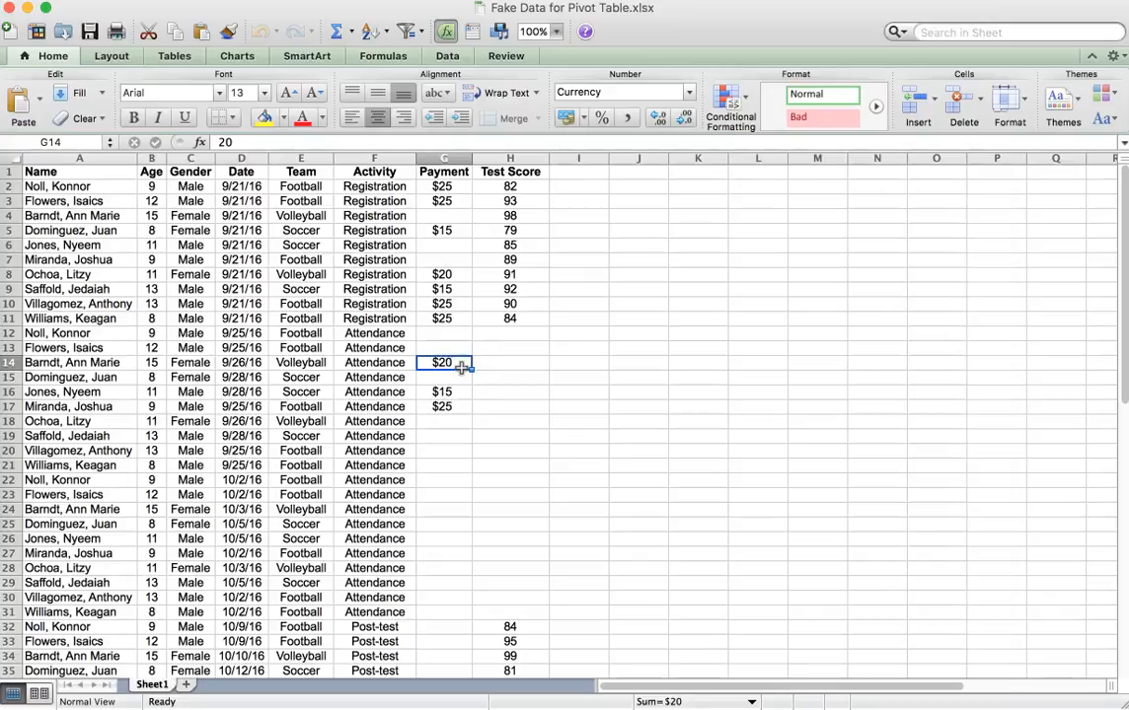
pyautogui.click(248, 362)
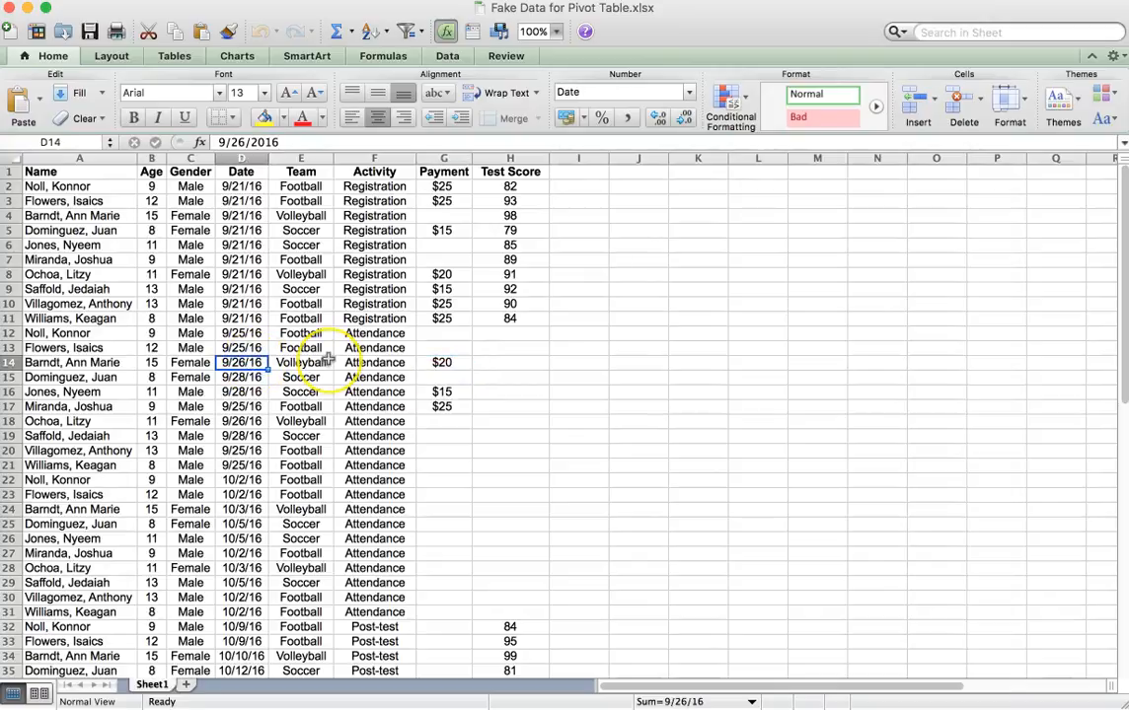
pyautogui.scroll(-6, 328, 361)
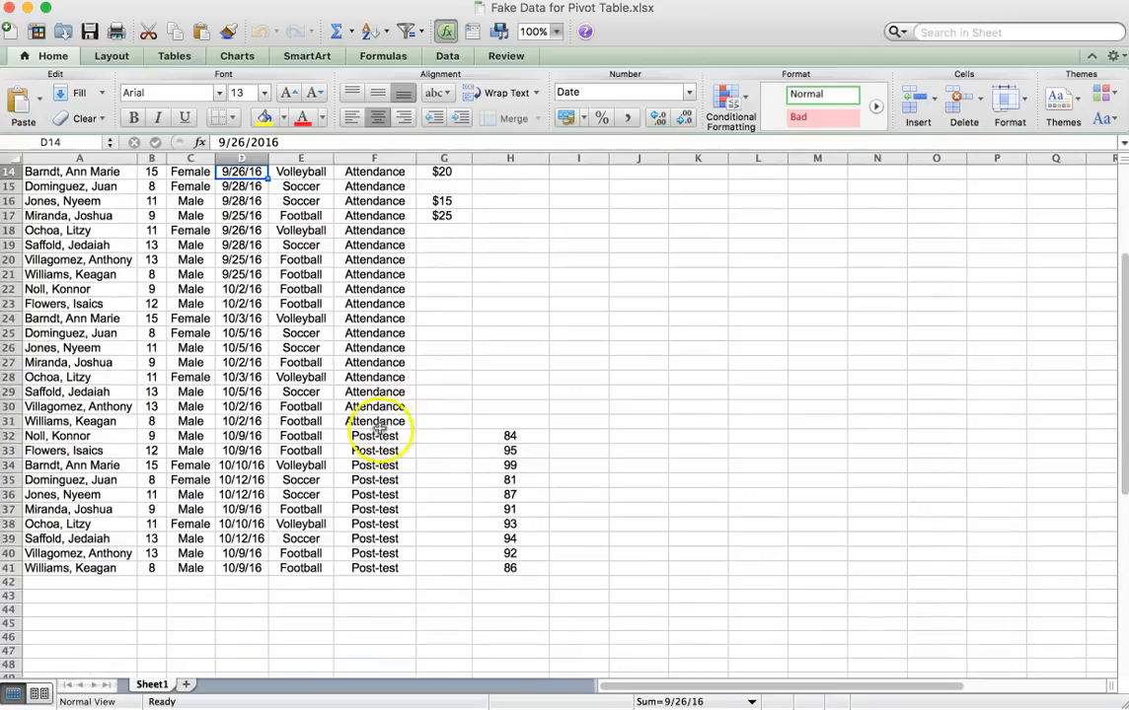
pyautogui.click(374, 439)
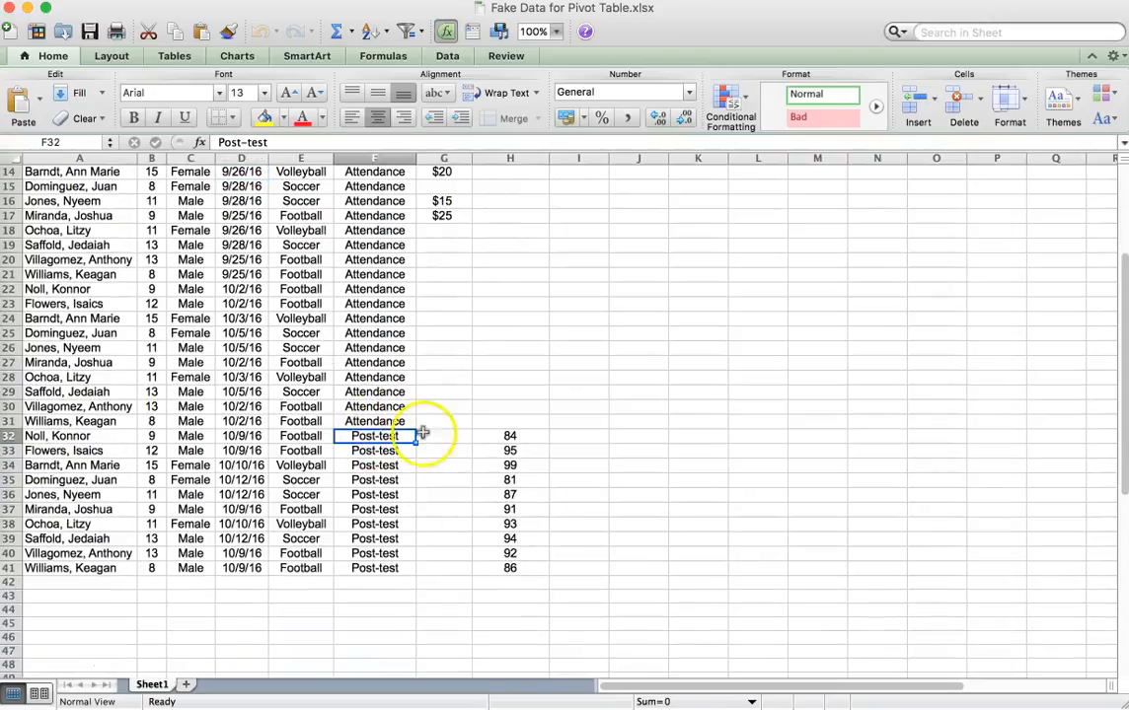
pyautogui.scroll(6, 307, 383)
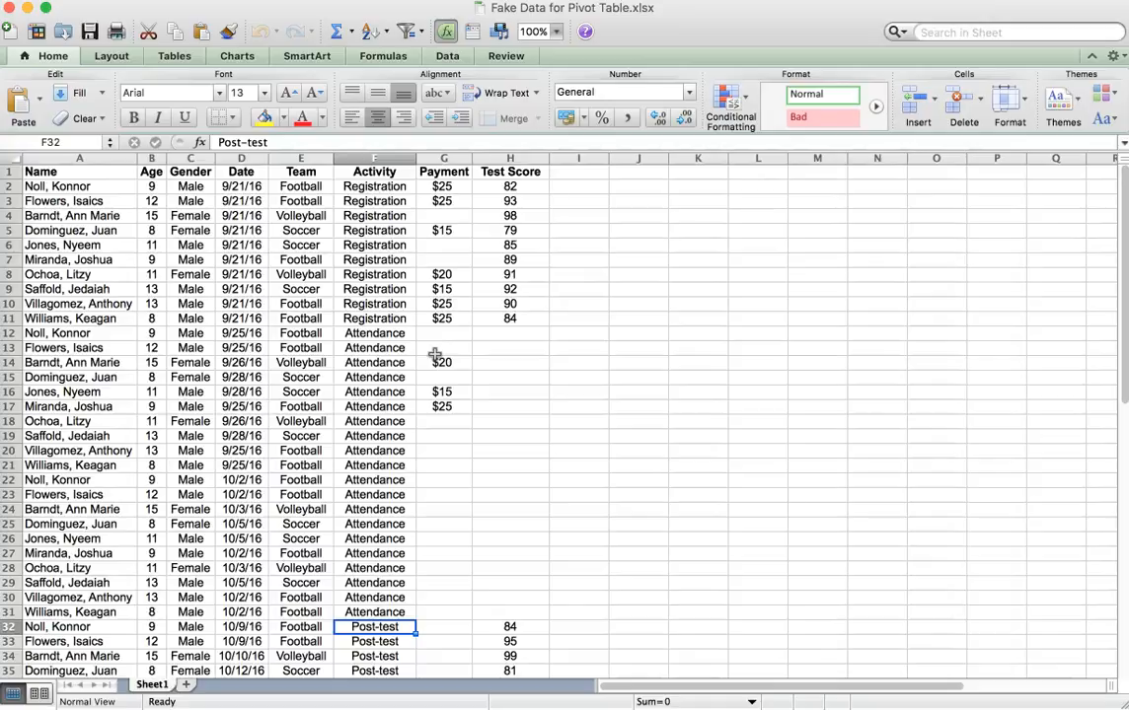
# Switch to the handout in the browser to read step 2 on creating an automatic pivot table, and return to the Excel workbook.
pyautogui.click(104, 233)
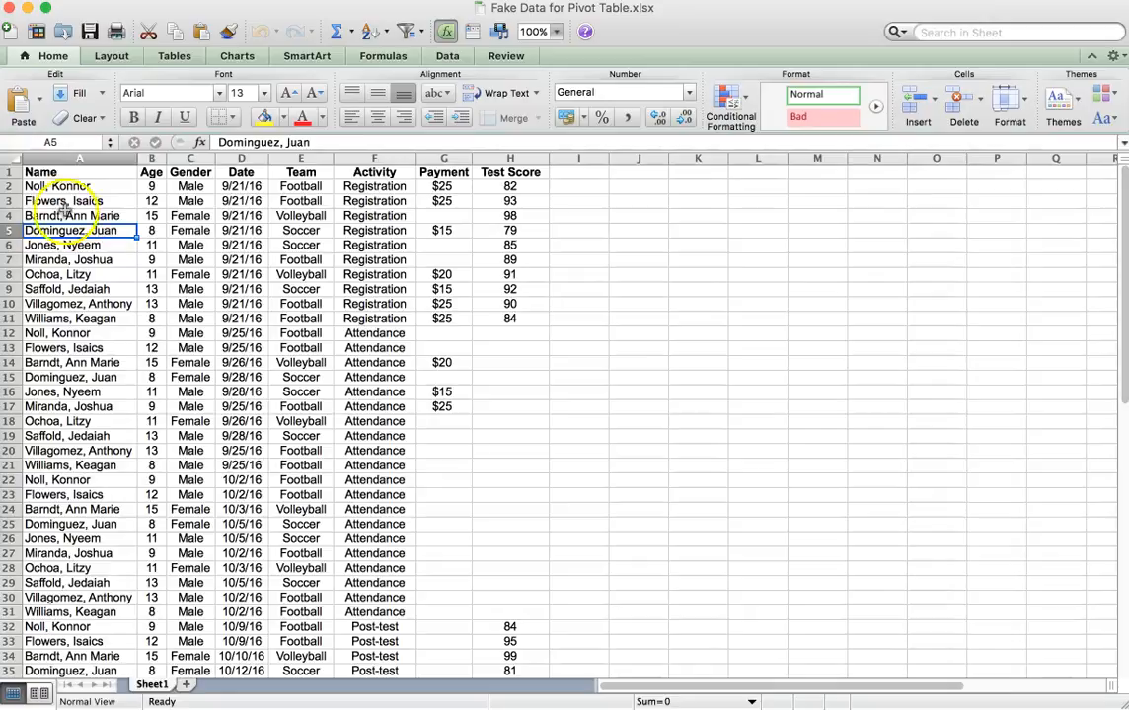
pyautogui.click(2, 205)
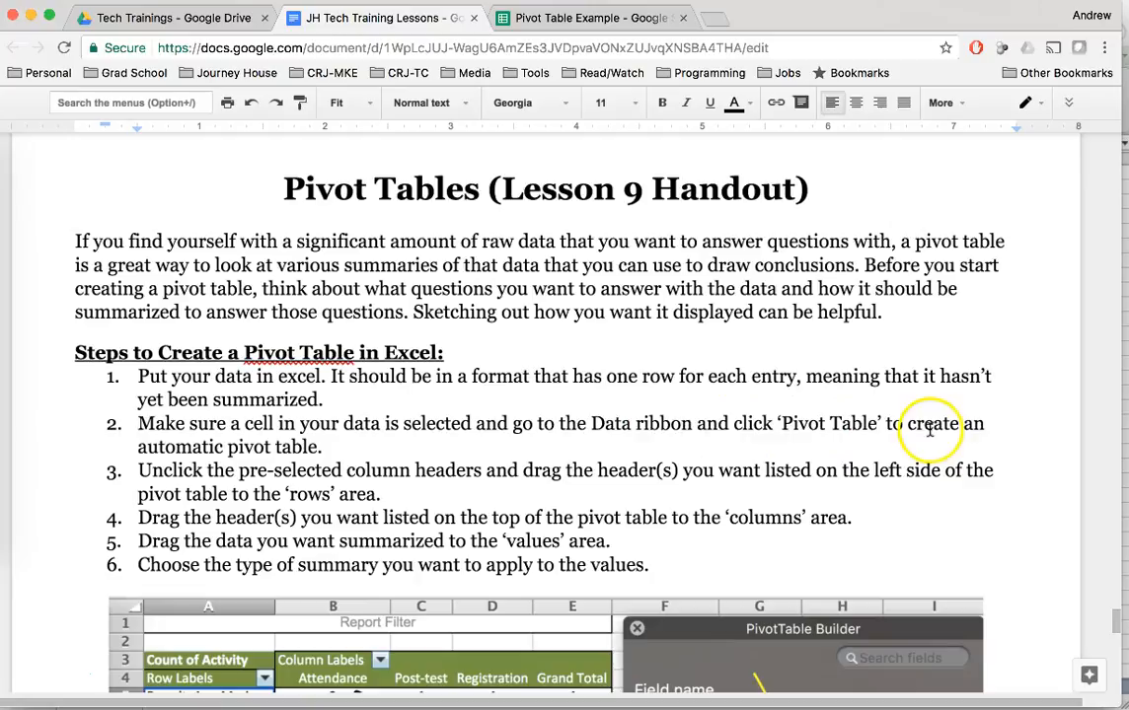
pyautogui.click(359, 445)
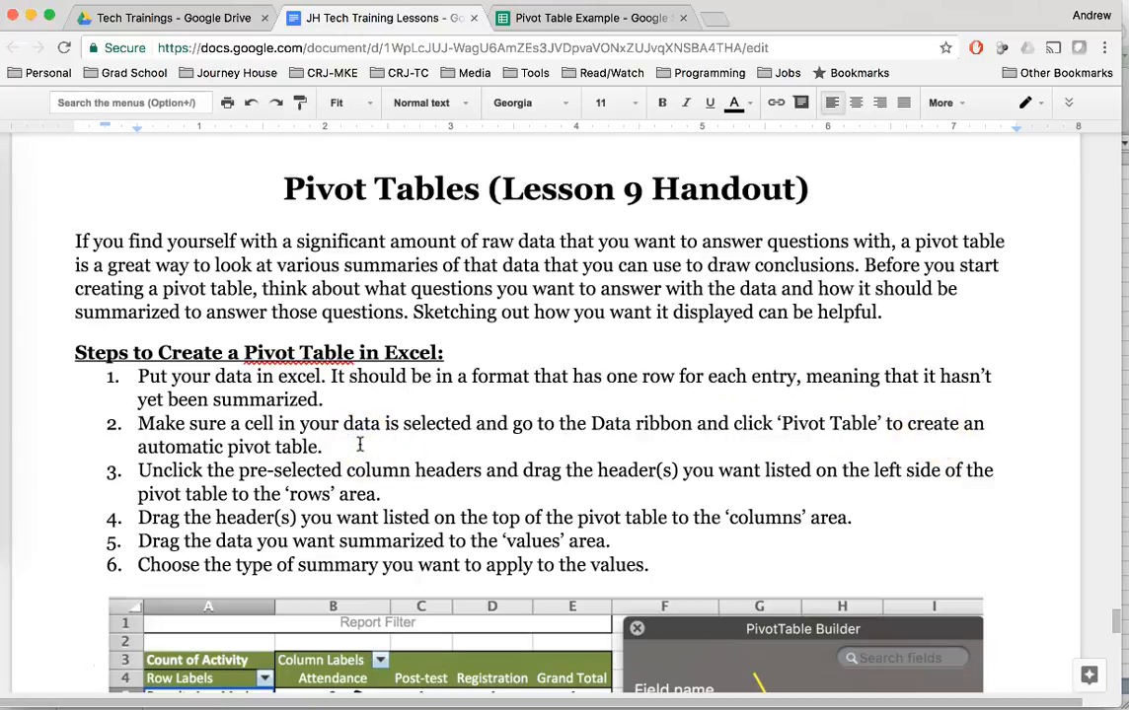
pyautogui.click(1, 423)
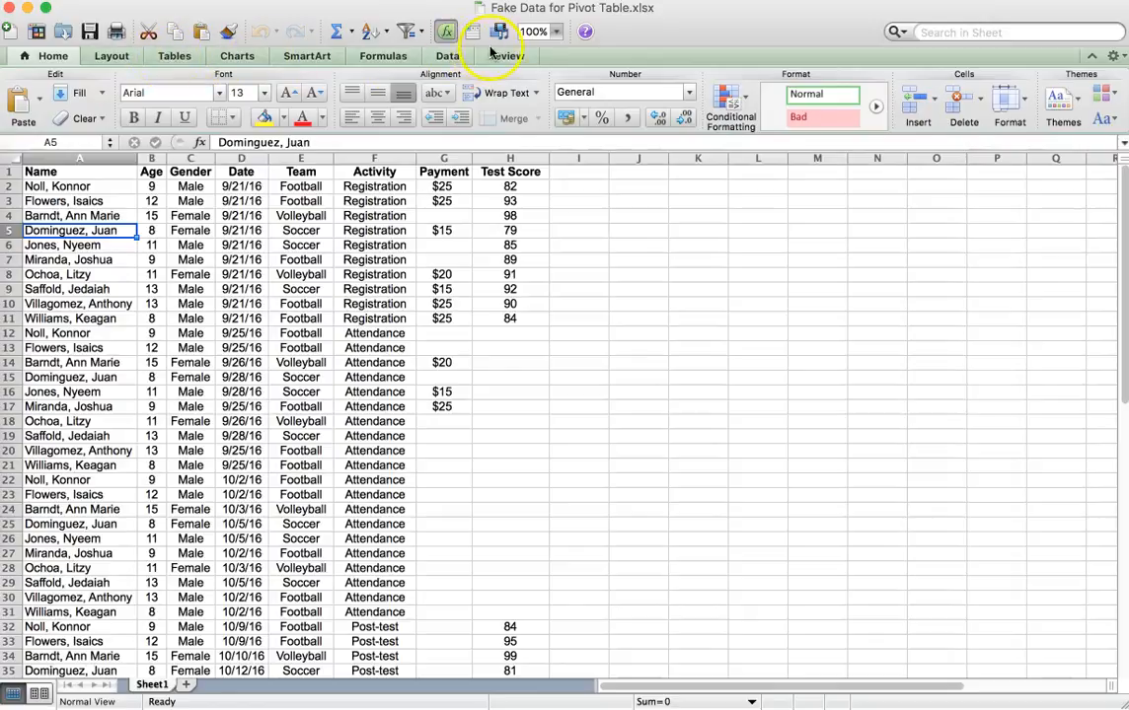
# Create an automatic PivotTable from the data on Sheet1, starting from cell A4, and dismiss the PivotTables introduction tip.
pyautogui.click(456, 57)
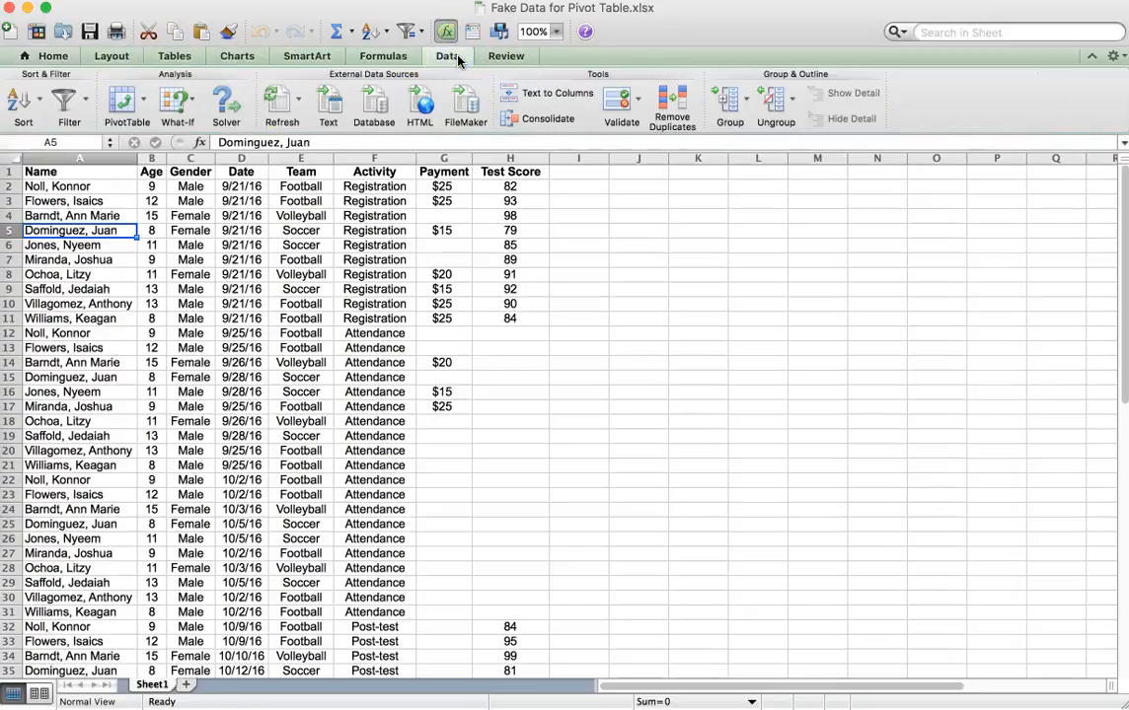
pyautogui.click(87, 216)
pyautogui.click(122, 107)
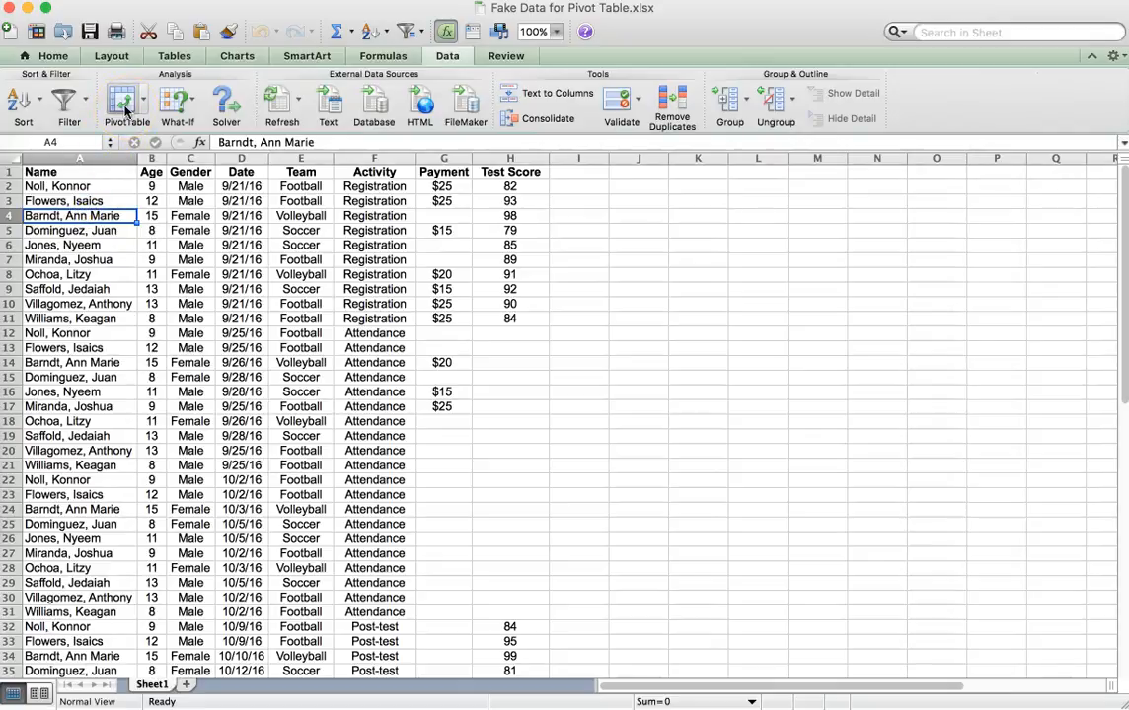
pyautogui.click(143, 107)
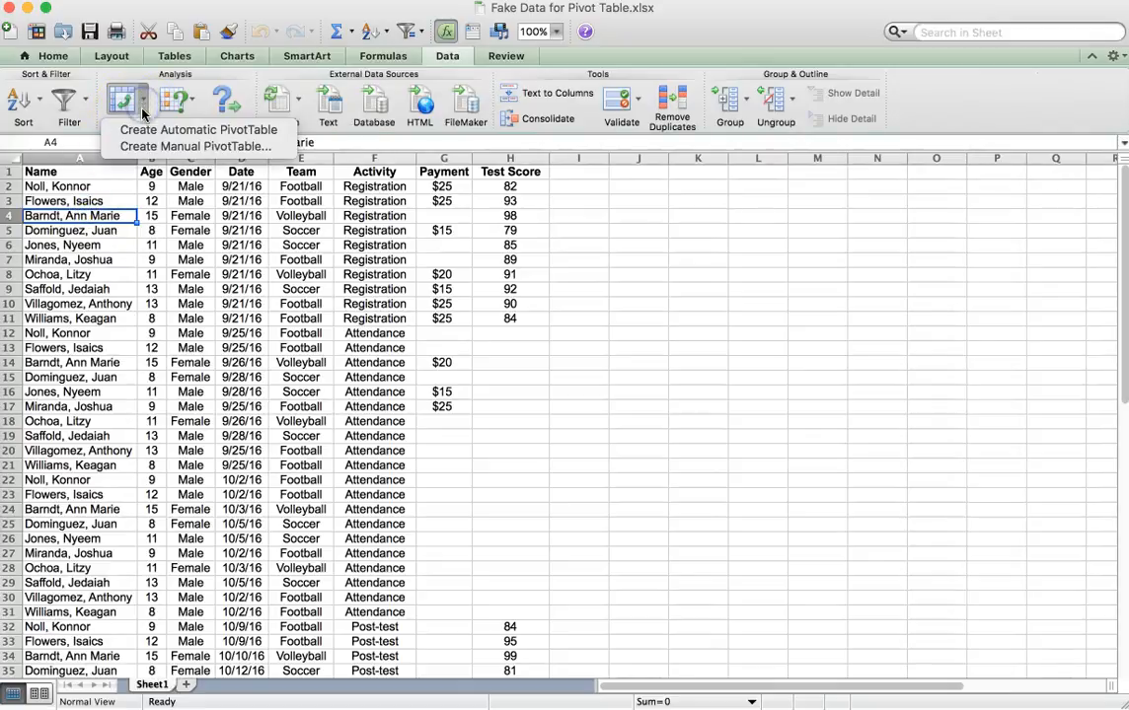
pyautogui.click(180, 130)
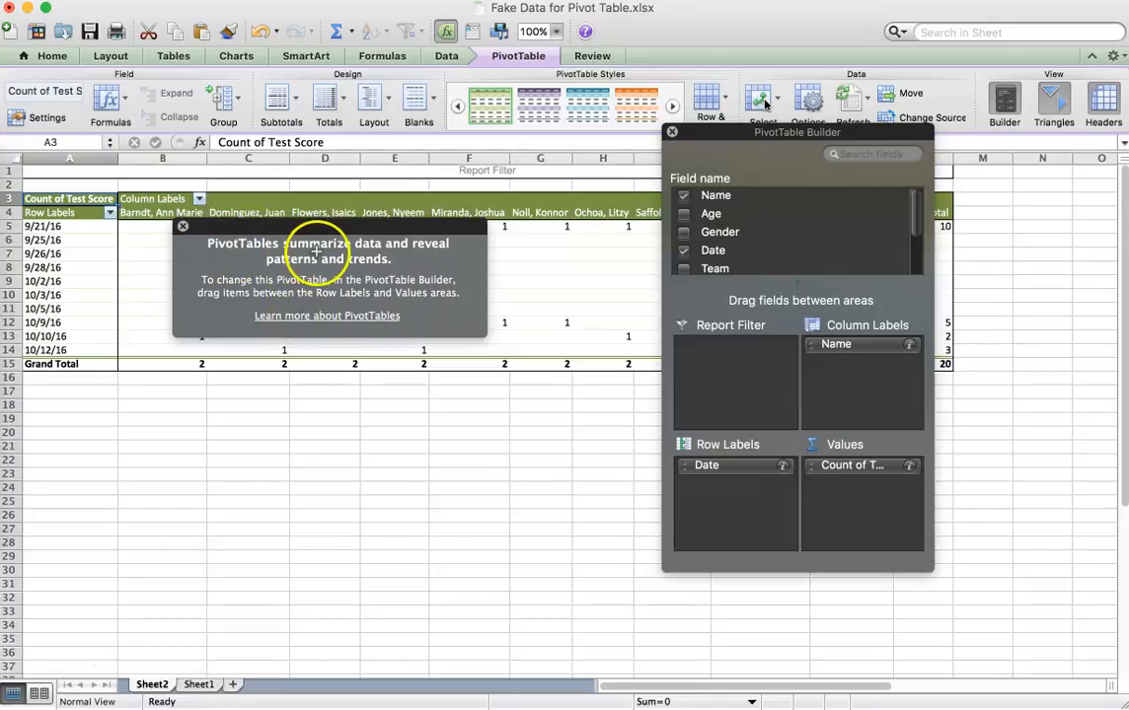
pyautogui.click(182, 226)
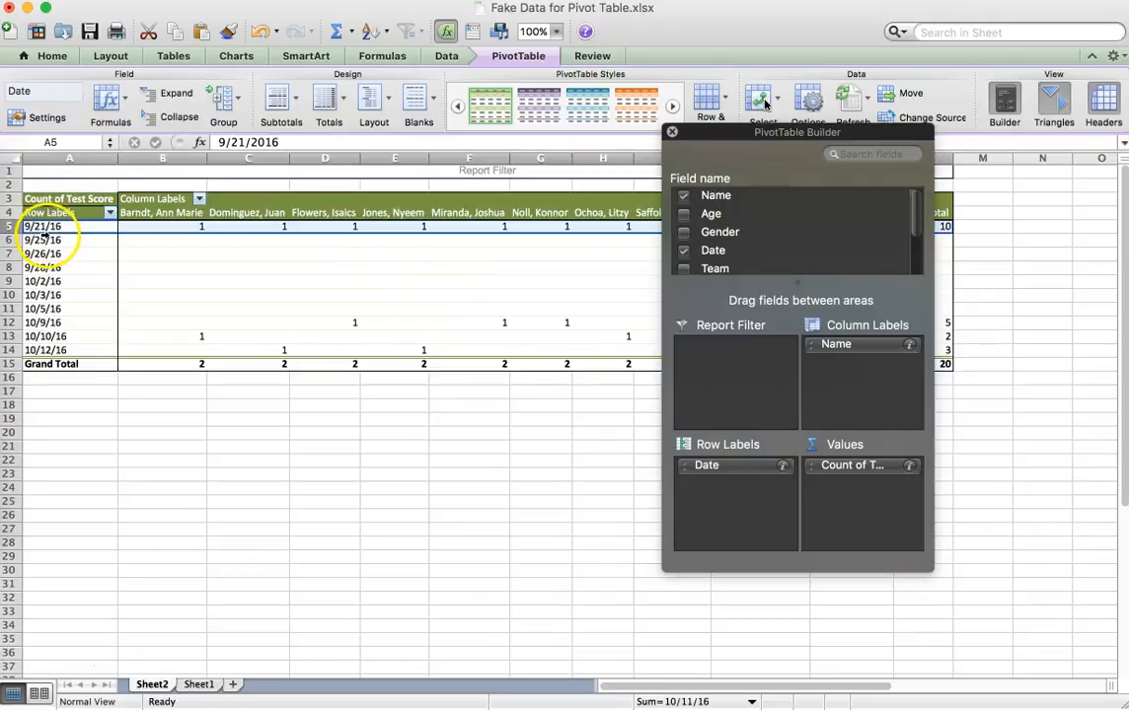
# Examine the date rows of the automatic pivot table and the test score counts across the name columns.
pyautogui.click(48, 235)
pyautogui.click(44, 252)
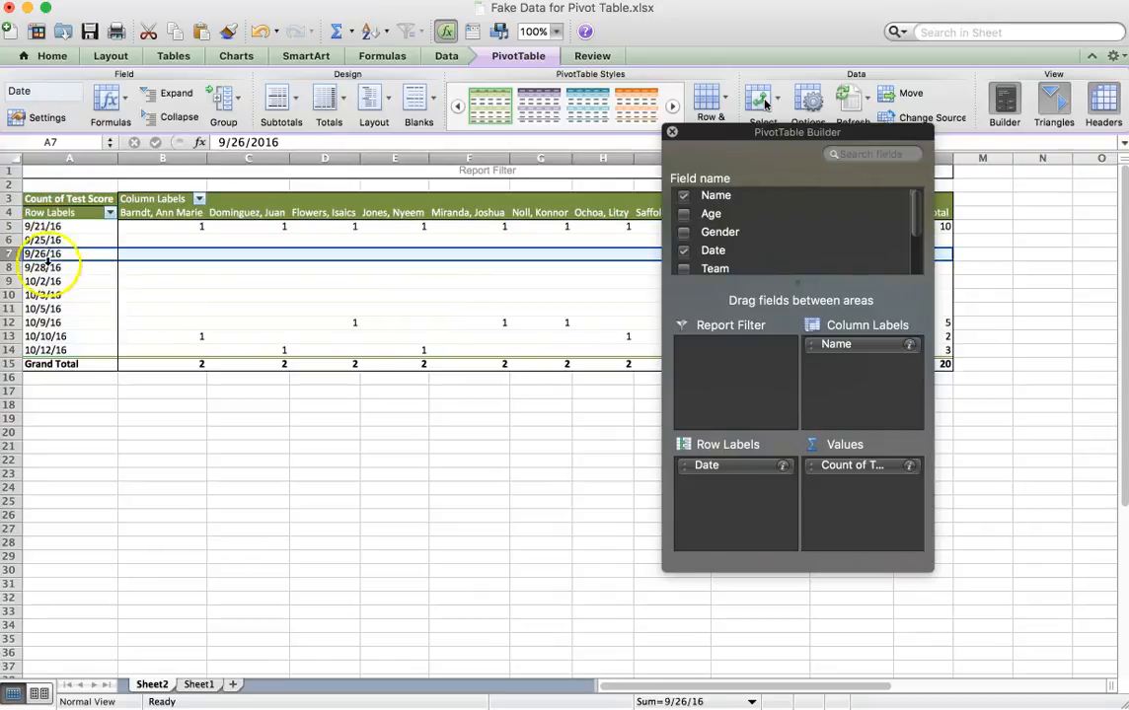
pyautogui.click(44, 267)
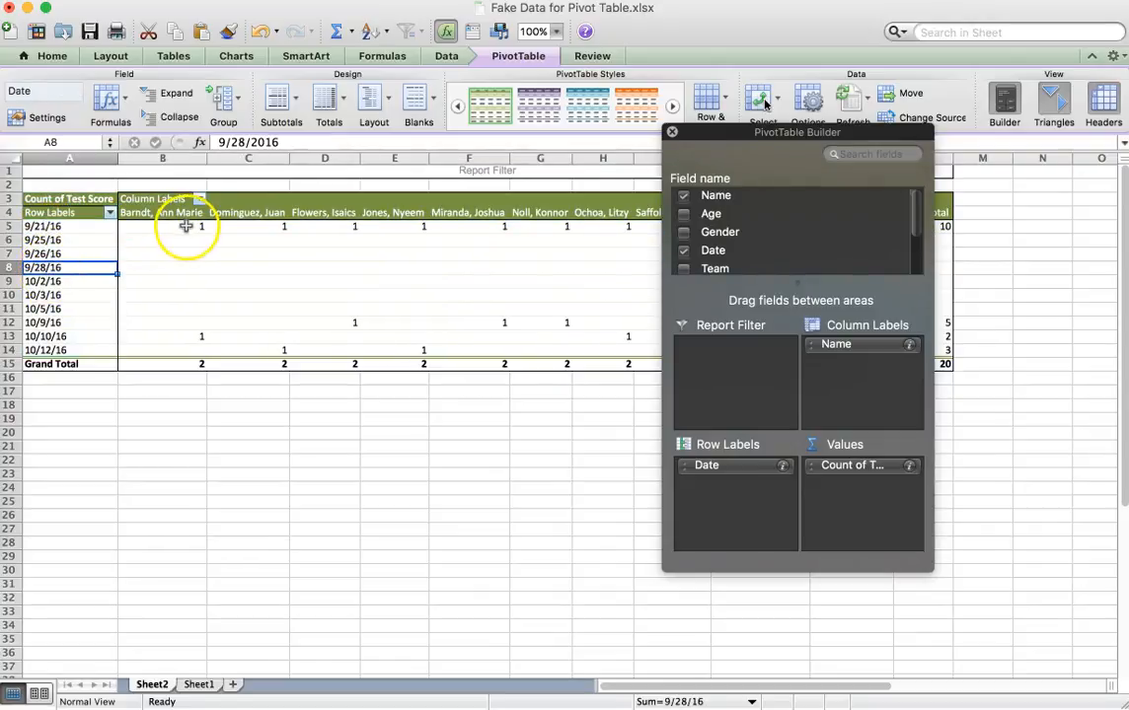
pyautogui.hscroll(5, 434, 282)
pyautogui.hscroll(-5, 434, 282)
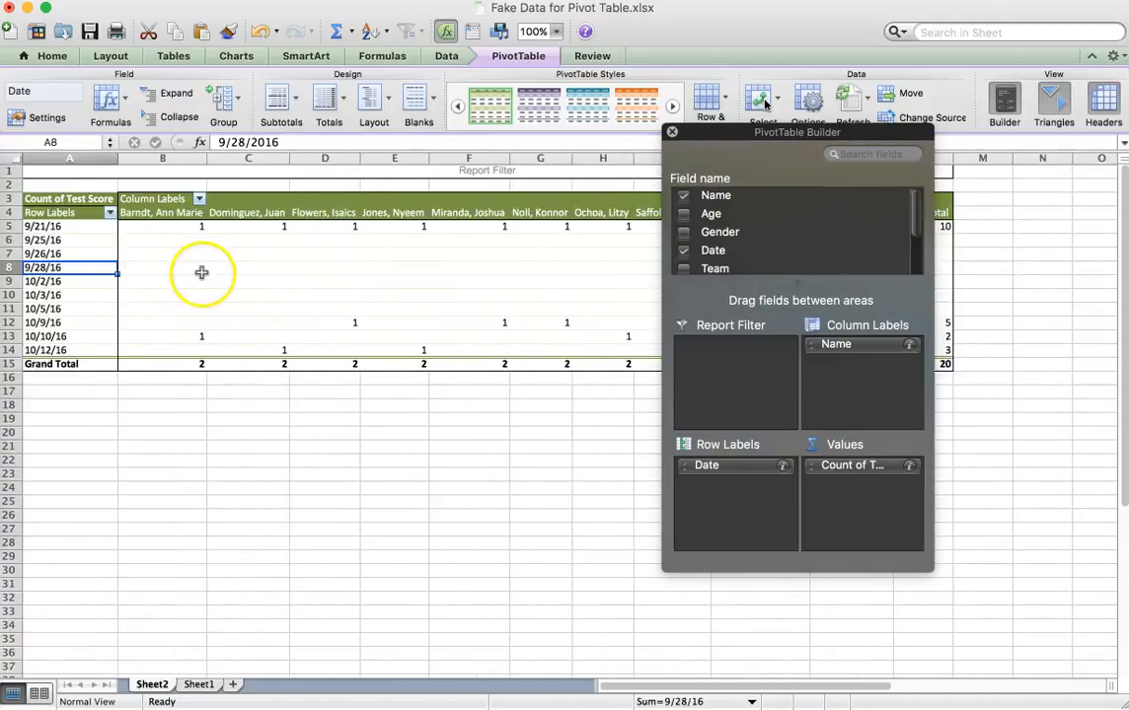
pyautogui.hscroll(5, 201, 272)
pyautogui.hscroll(-5, 201, 272)
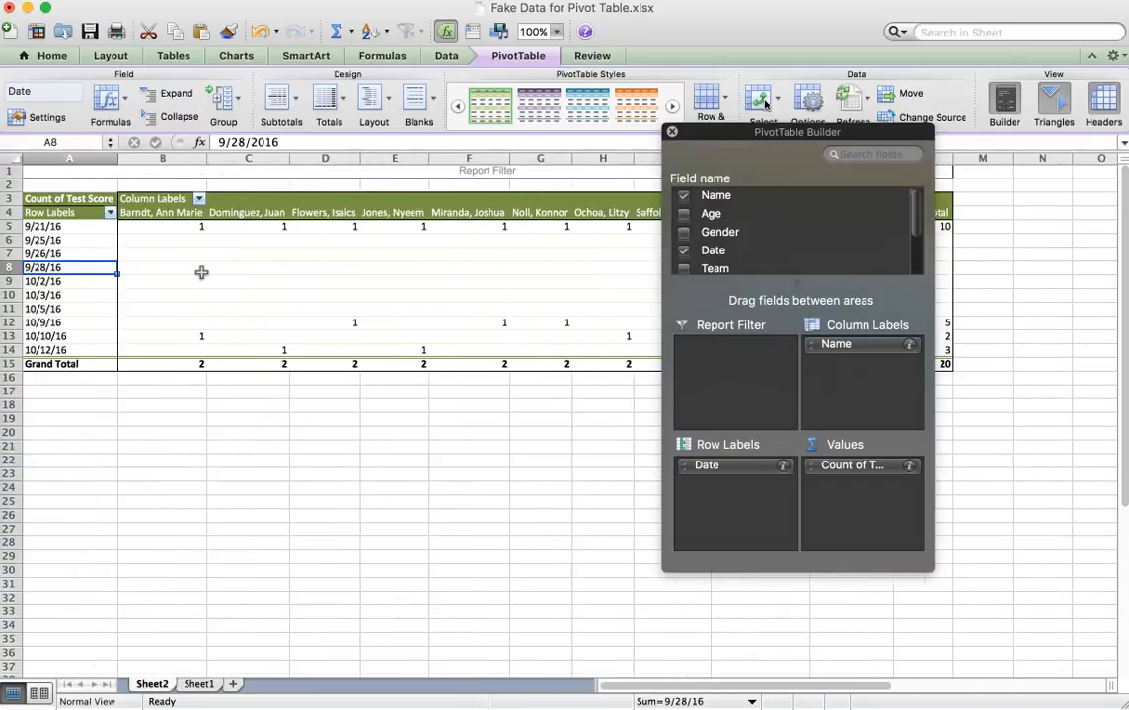
pyautogui.click(90, 241)
pyautogui.click(89, 225)
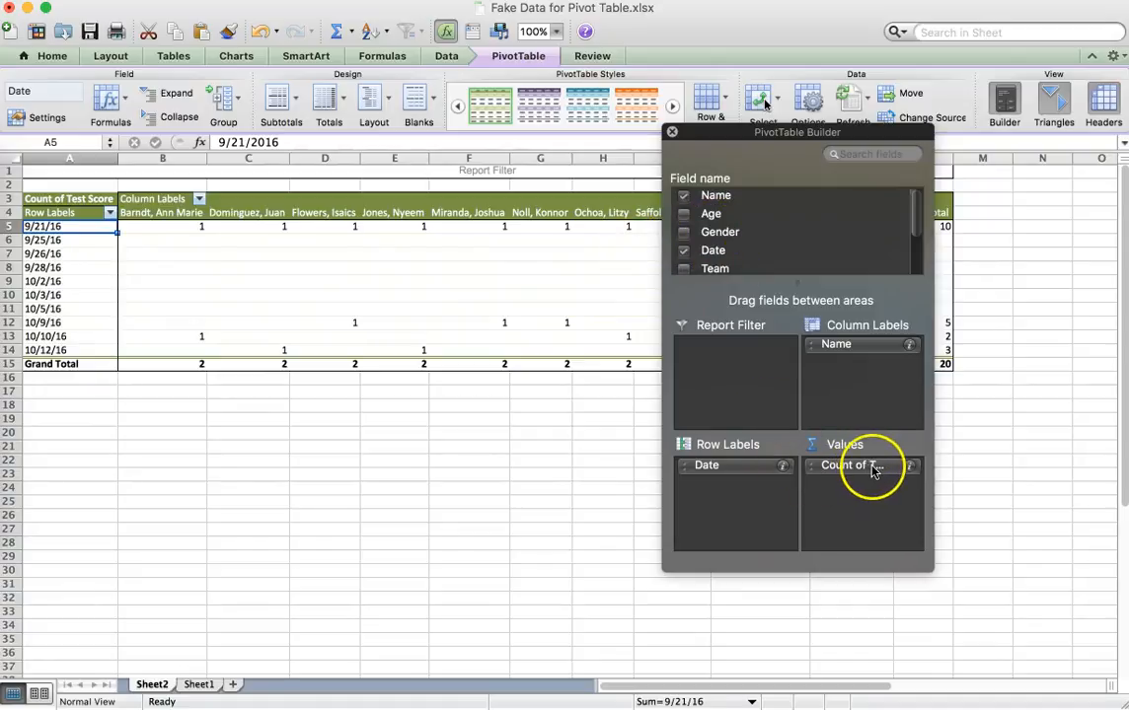
# Remove the Date, Name and Test Score fields from the pivot table to leave it empty.
pyautogui.click(684, 252)
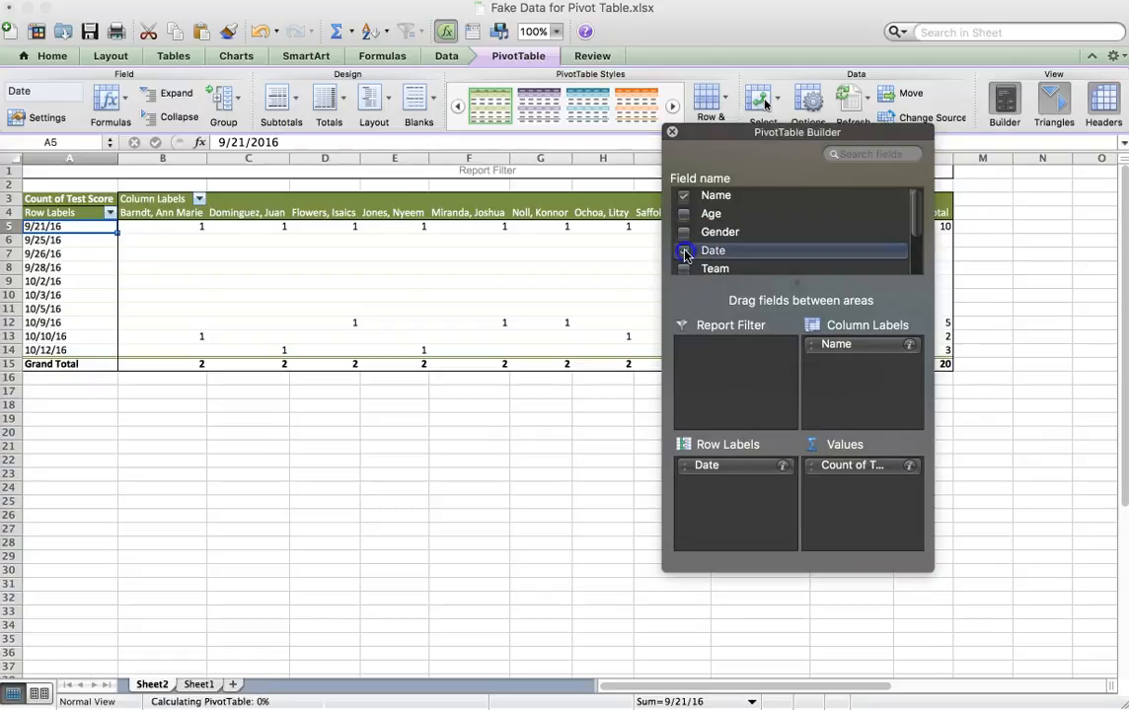
pyautogui.click(683, 196)
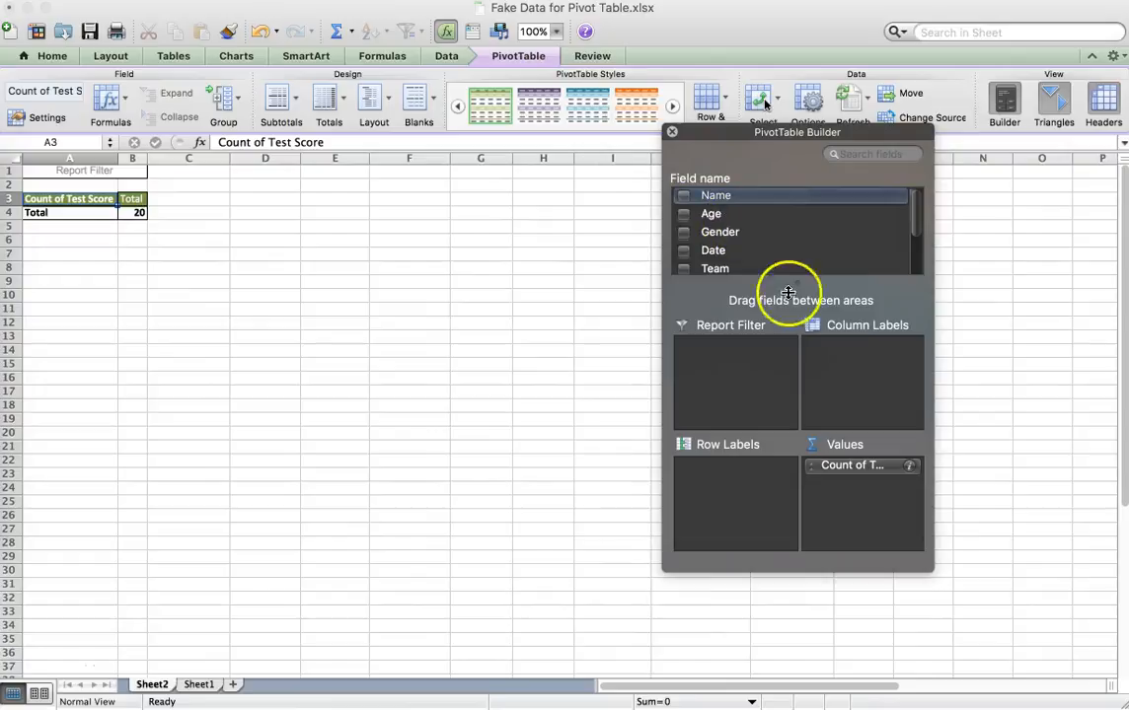
pyautogui.scroll(-5, 764, 260)
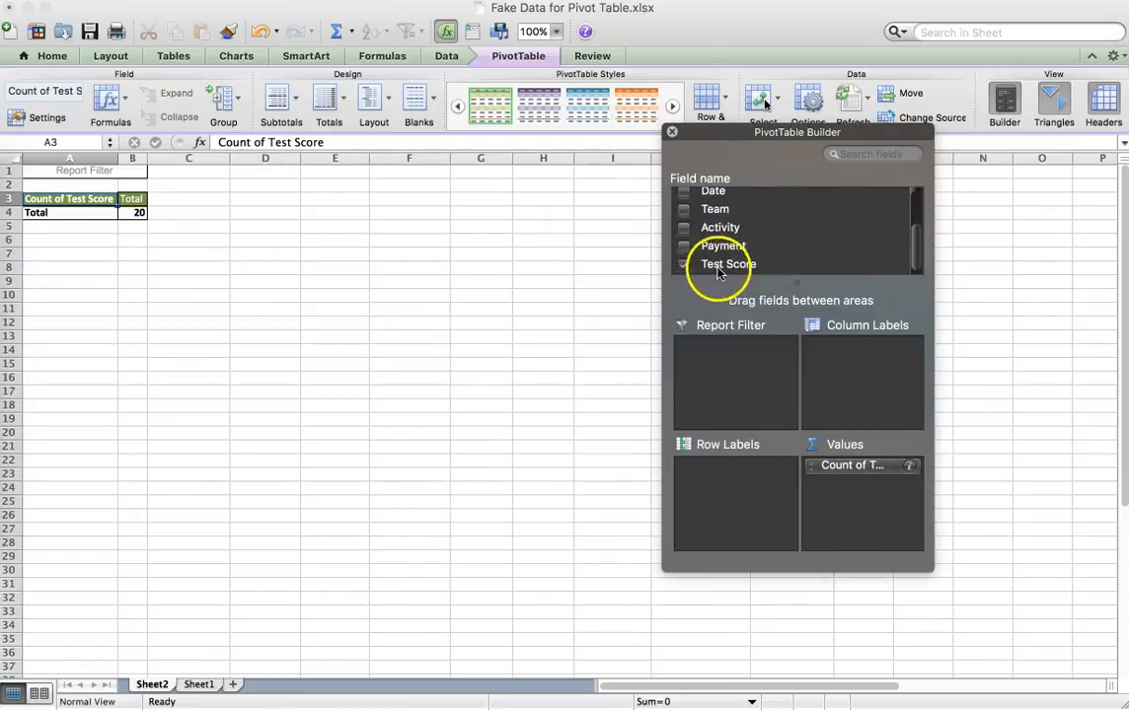
pyautogui.click(683, 264)
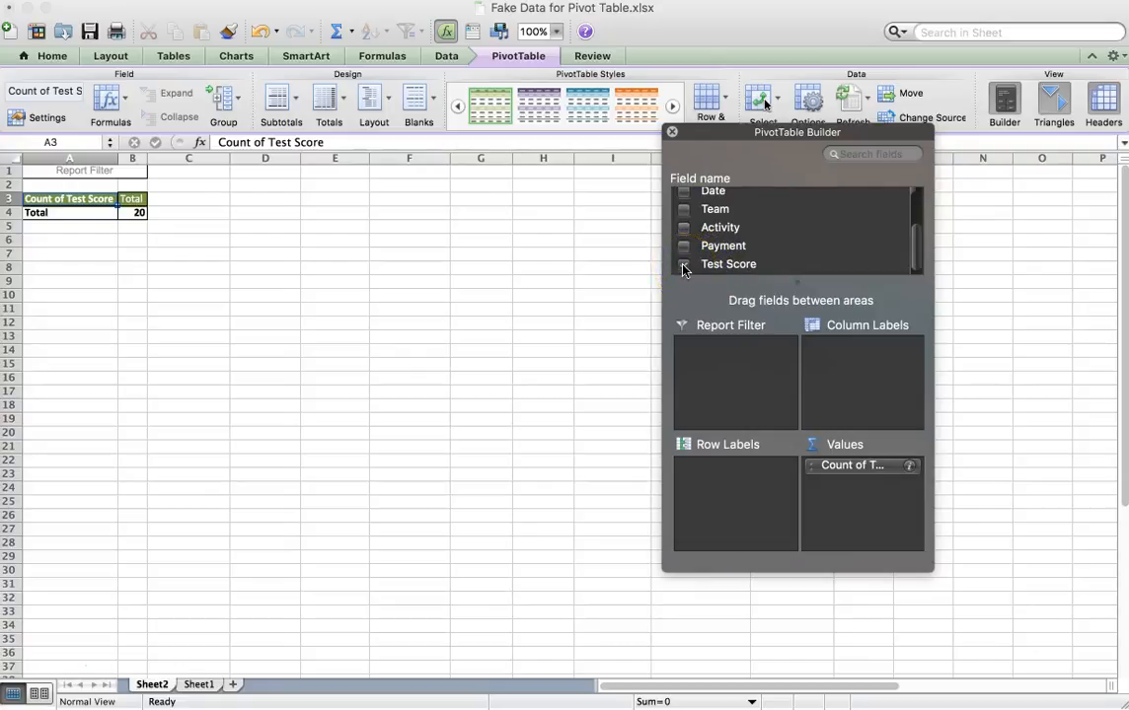
pyautogui.click(682, 265)
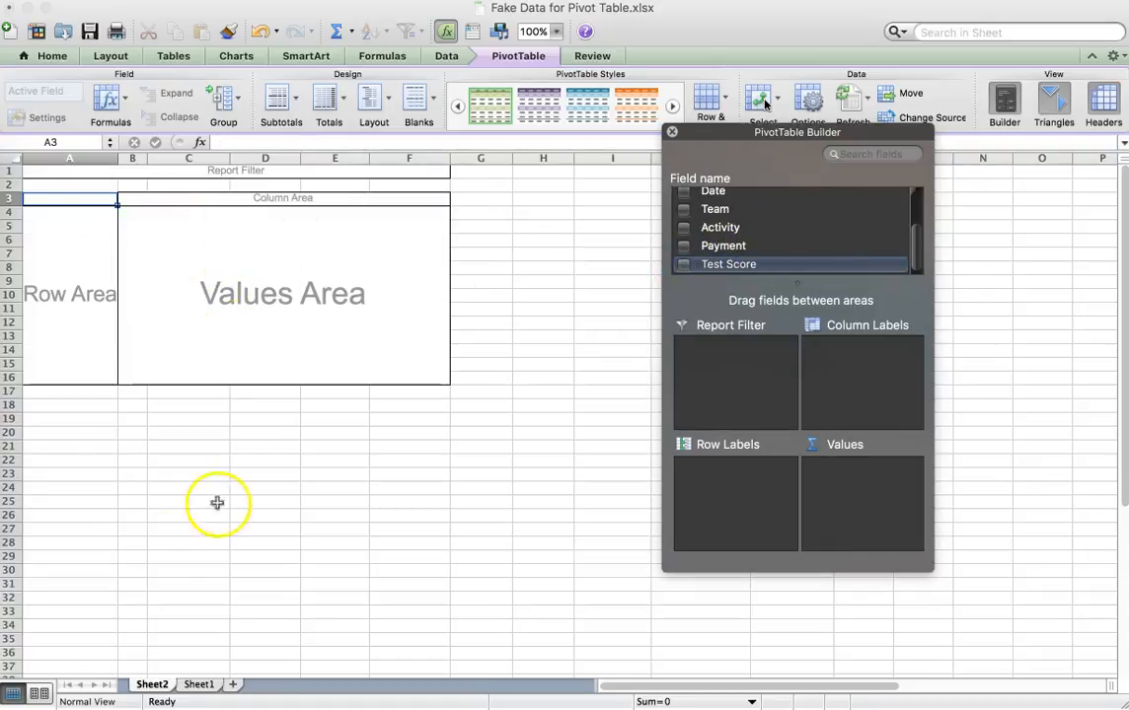
# Check the source columns on Sheet1, then add Team to the Sheet2 pivot table's column labels and move it to the row labels.
pyautogui.click(201, 684)
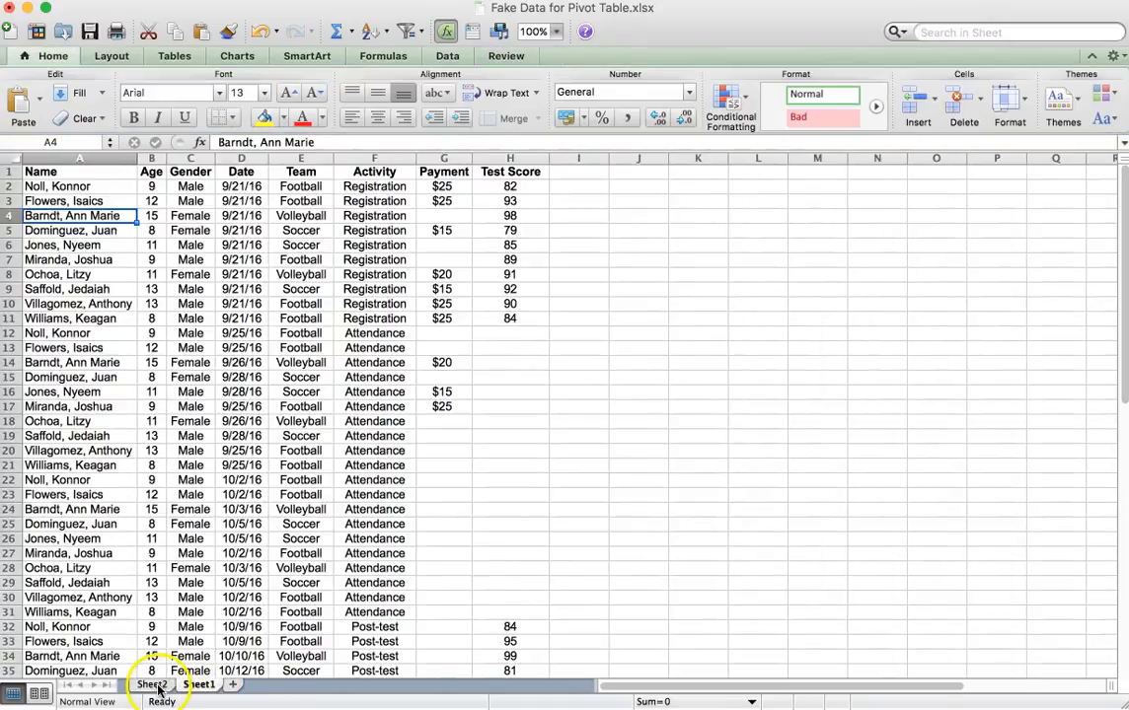
pyautogui.click(156, 686)
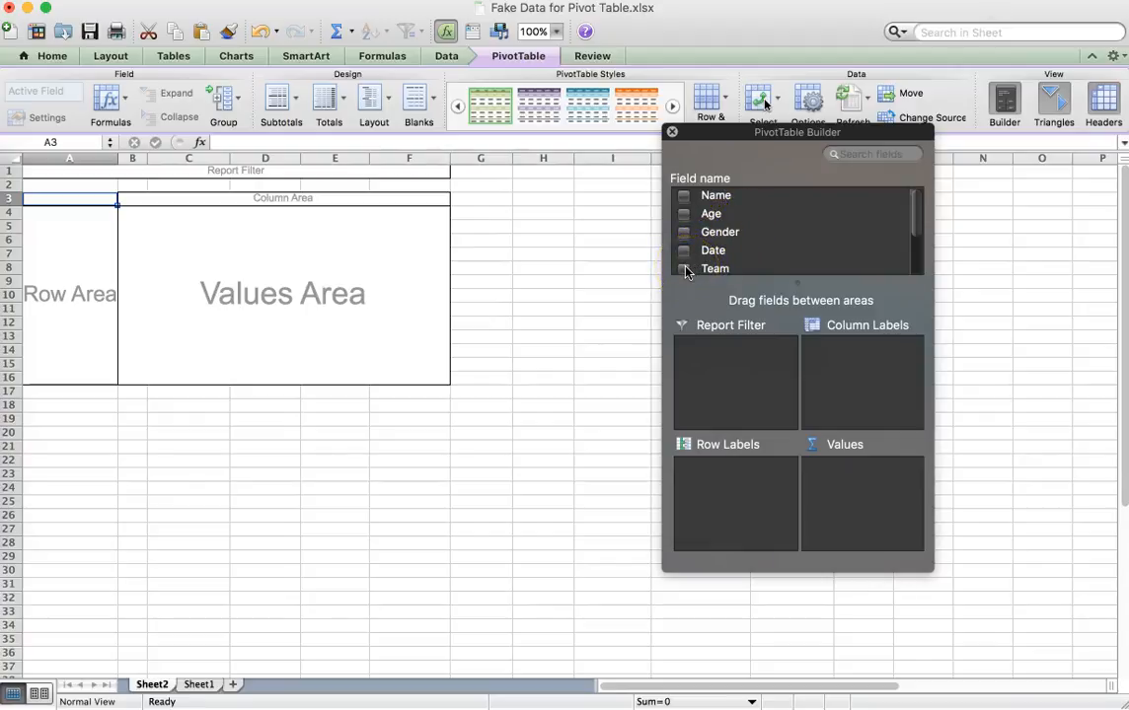
pyautogui.moveTo(686, 272); pyautogui.dragTo(858, 372)
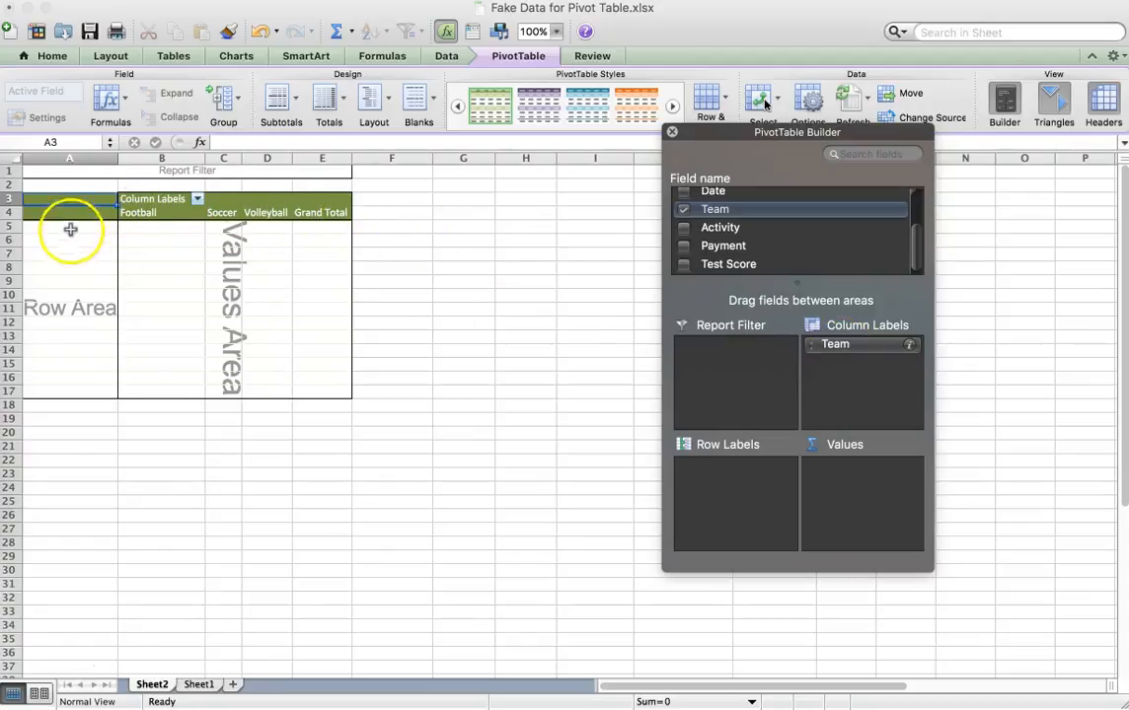
pyautogui.moveTo(850, 342); pyautogui.dragTo(747, 485)
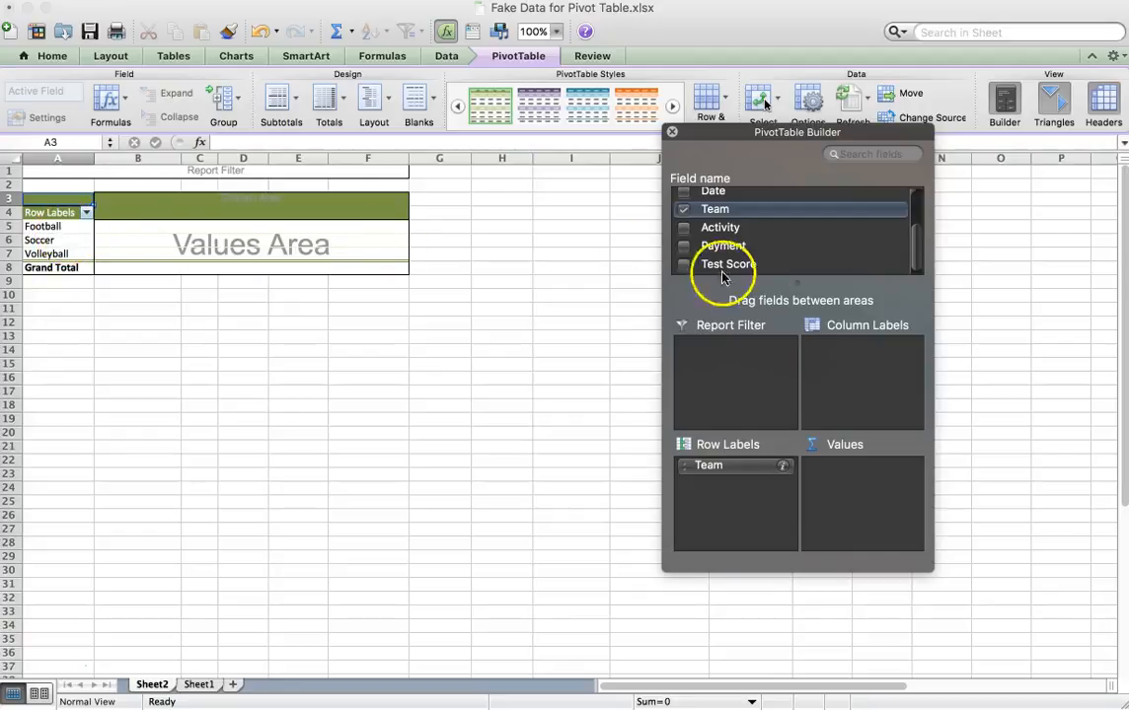
# Recheck the source data on Sheet1 and add the Payment field to the values of the Sheet2 pivot table.
pyautogui.scroll(1, 748, 227)
pyautogui.scroll(2, 747, 227)
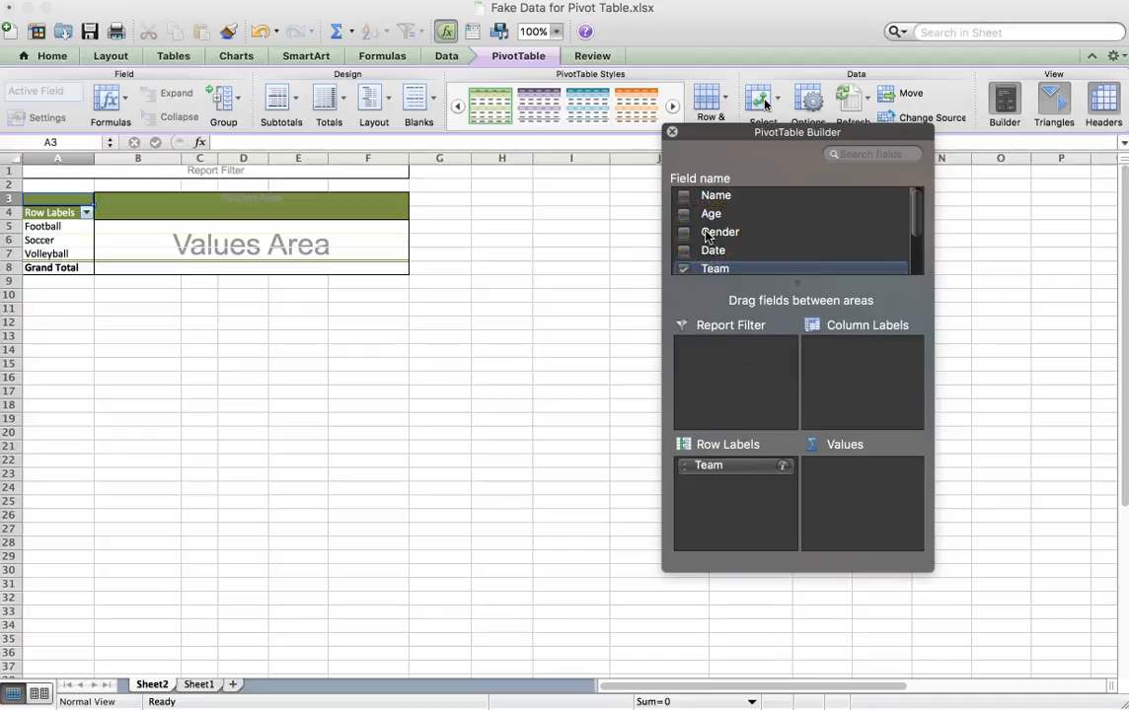
pyautogui.scroll(-3, 707, 235)
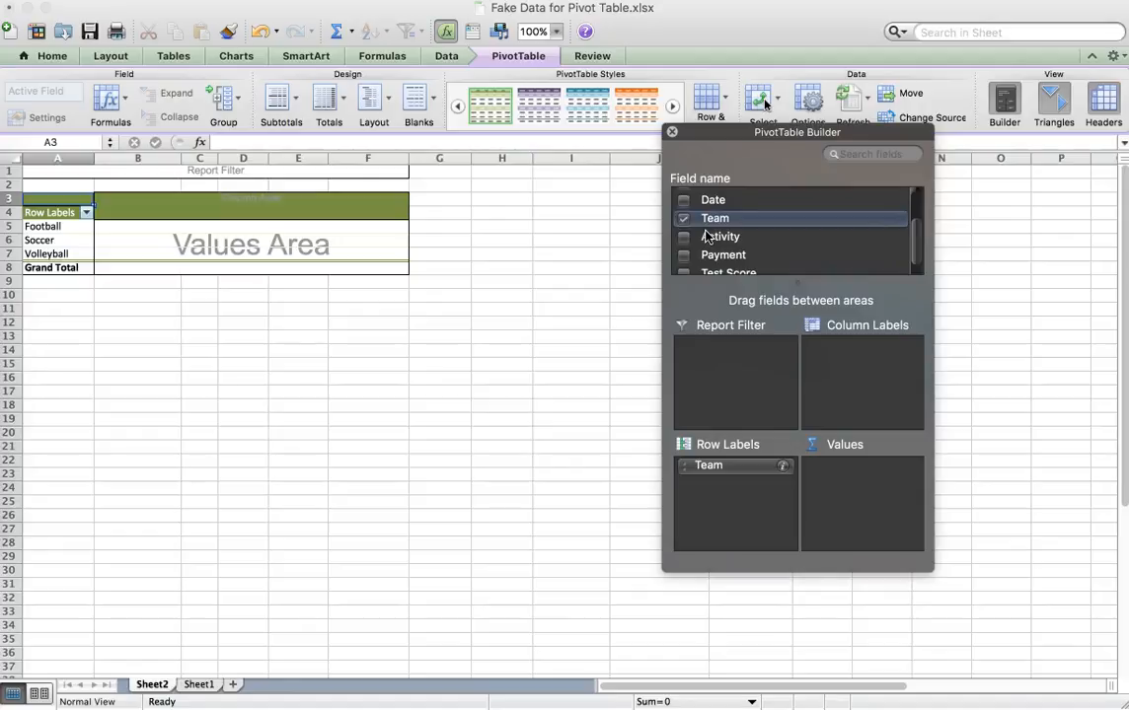
pyautogui.scroll(-1, 706, 235)
pyautogui.click(717, 244)
pyautogui.click(718, 246)
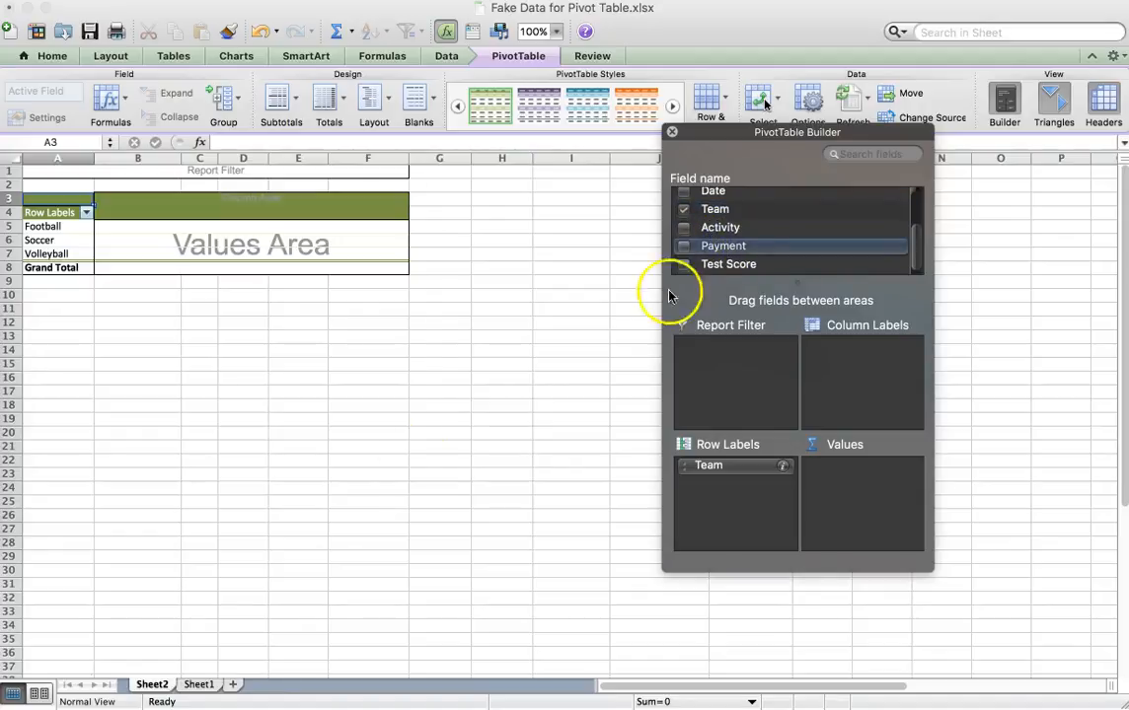
pyautogui.click(198, 683)
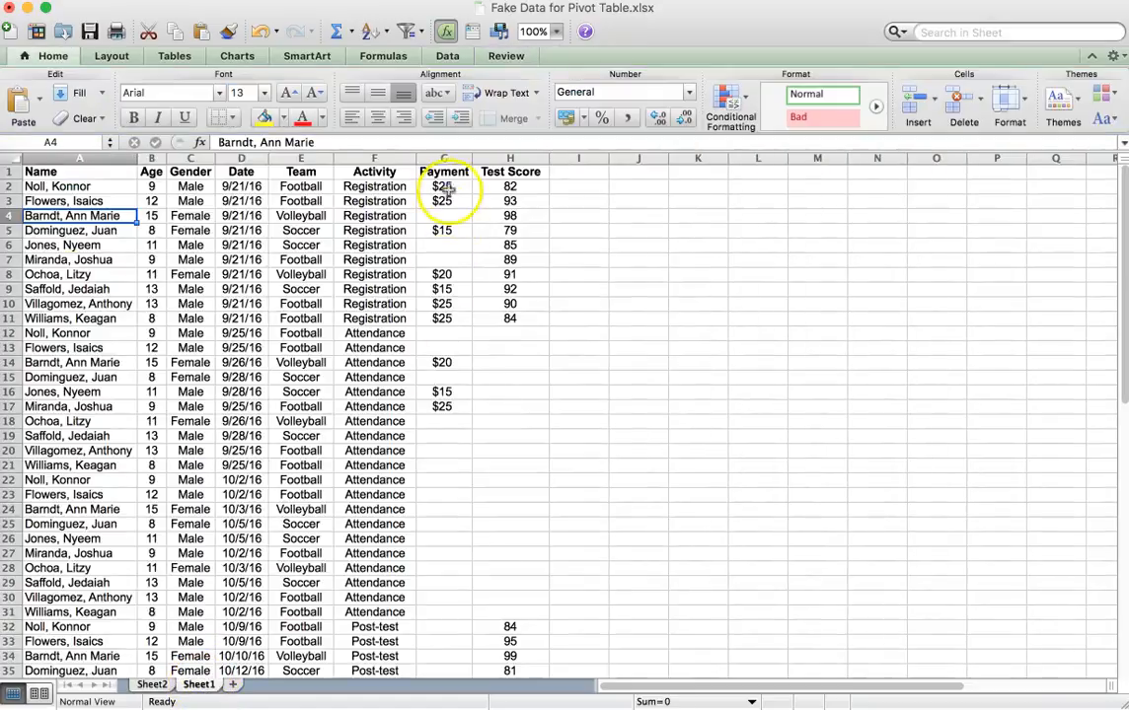
pyautogui.click(153, 685)
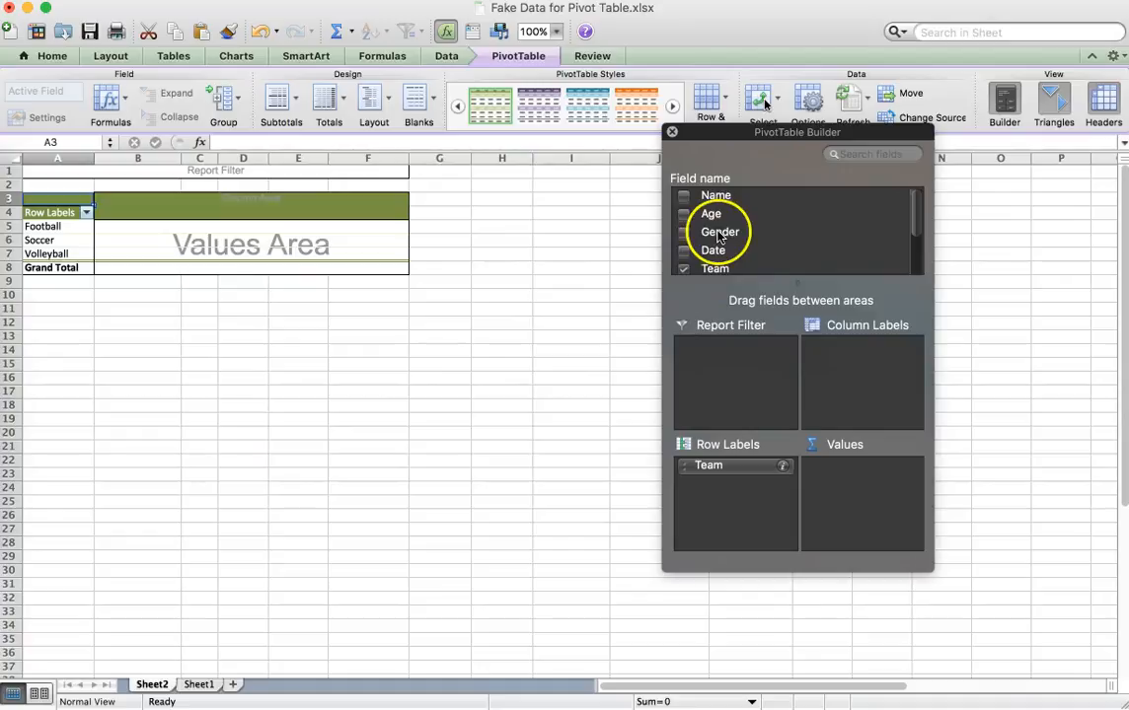
pyautogui.scroll(-3, 719, 234)
pyautogui.moveTo(714, 255); pyautogui.dragTo(854, 496)
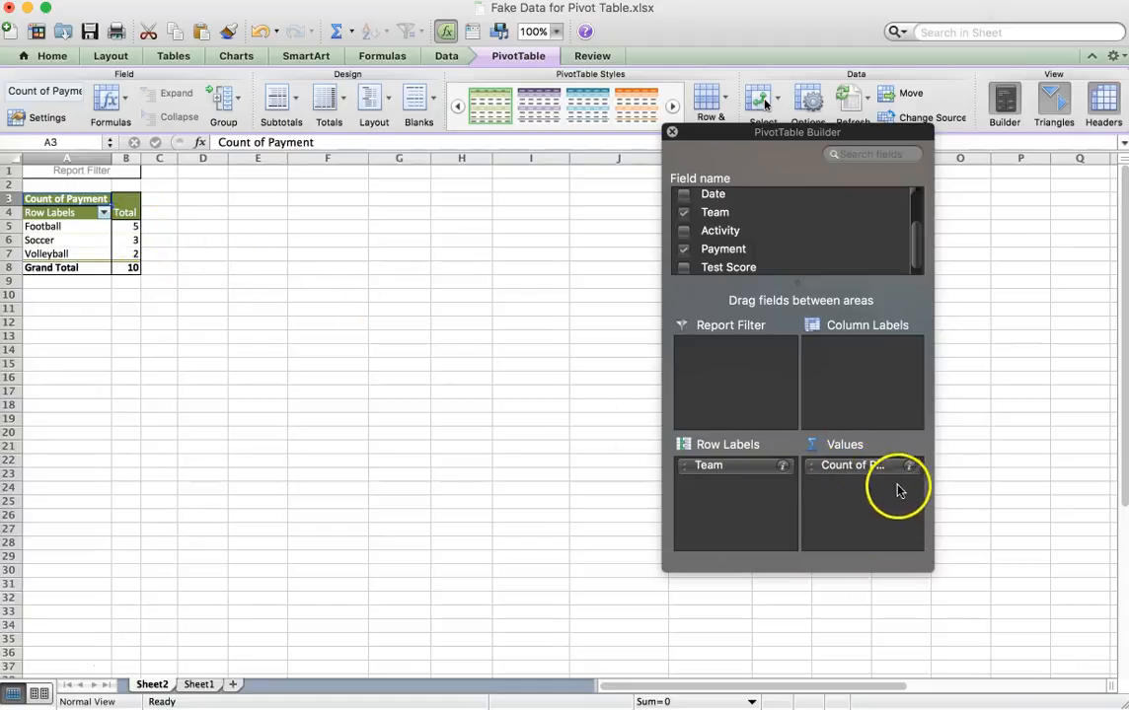
# Widen the PivotTable Builder and summarize the Payment value field by Sum instead of Count.
pyautogui.moveTo(928, 421); pyautogui.dragTo(1074, 415)
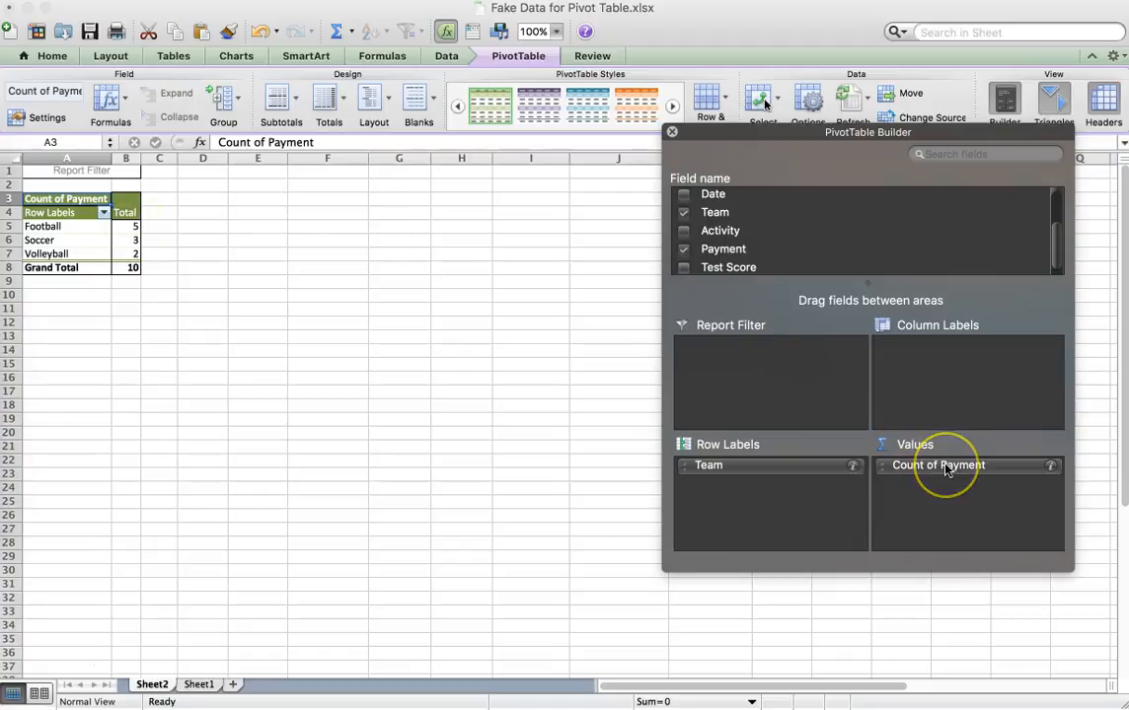
pyautogui.click(1050, 467)
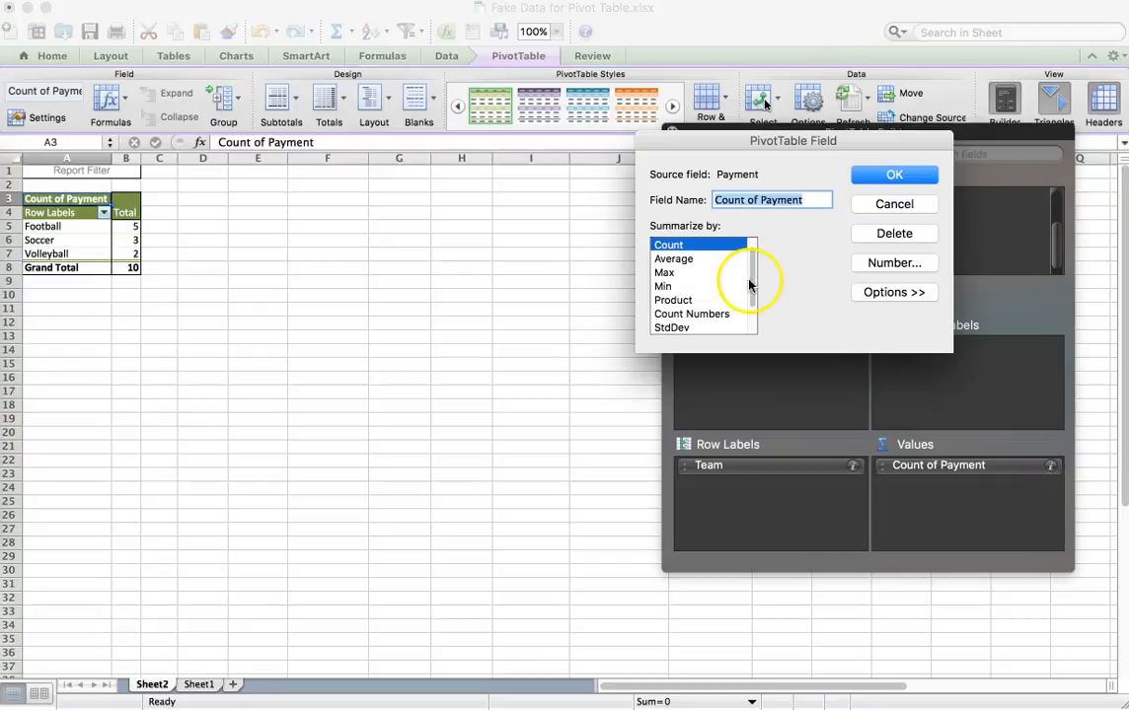
pyautogui.moveTo(751, 281)
pyautogui.mouseDown()
pyautogui.moveTo(748, 315)
pyautogui.moveTo(748, 269)
pyautogui.mouseUp()
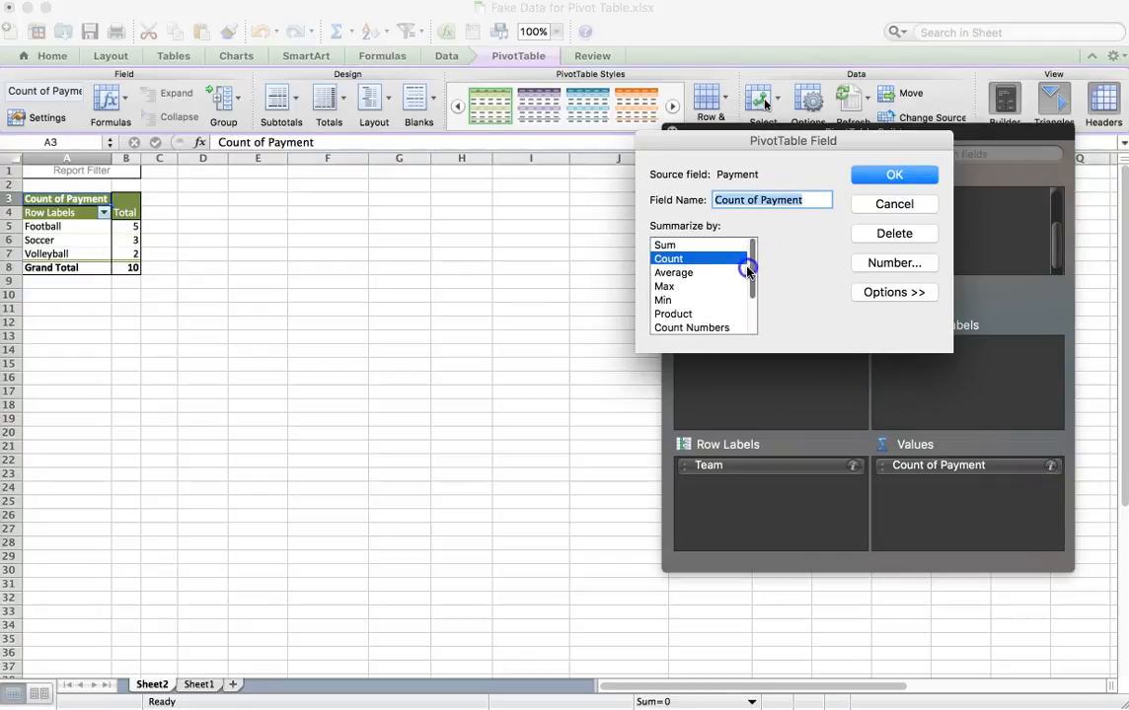
pyautogui.click(698, 246)
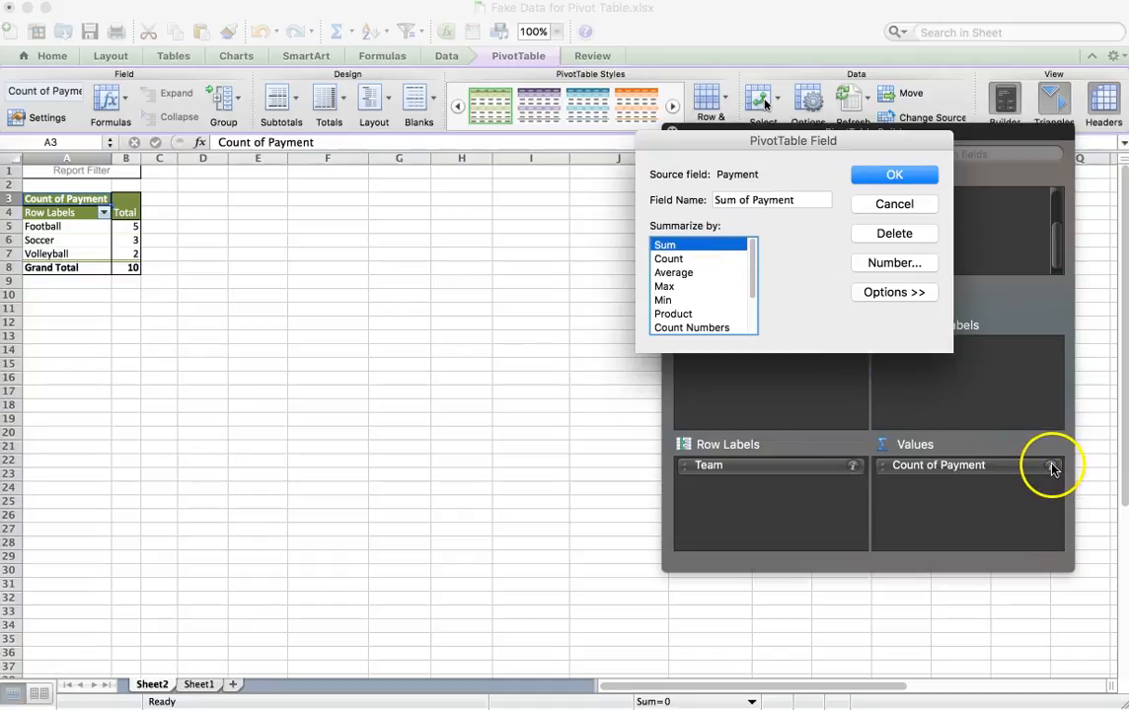
pyautogui.click(668, 260)
pyautogui.click(678, 247)
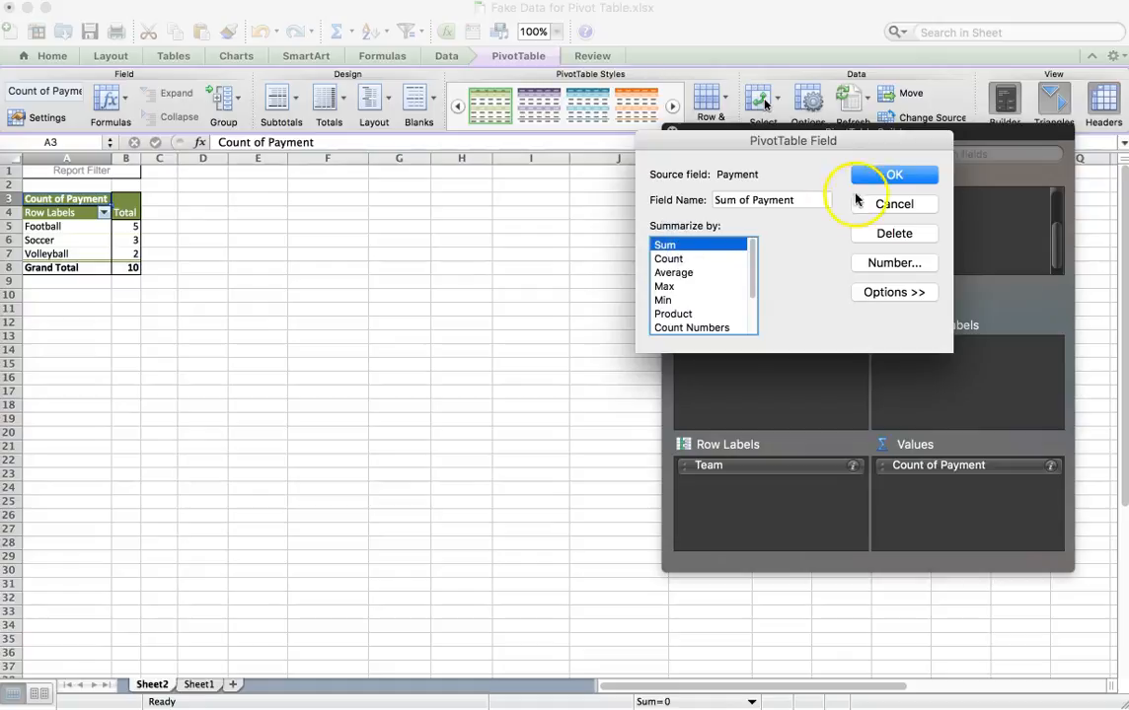
pyautogui.click(916, 178)
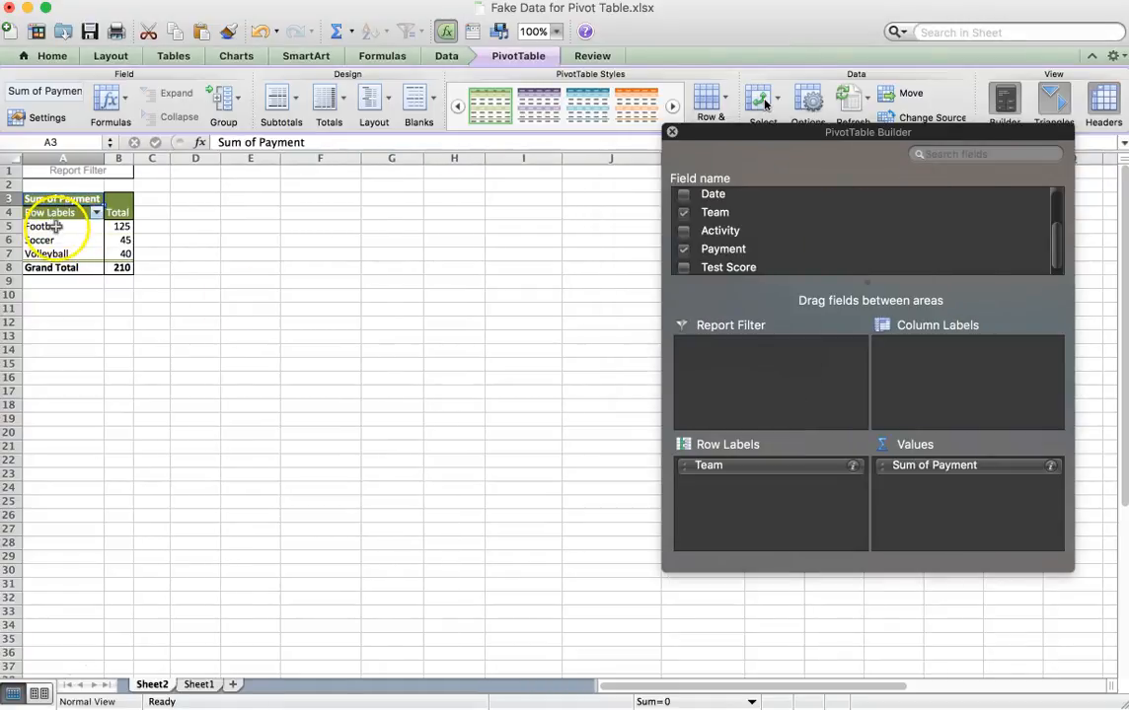
# Review the payment sums for football, soccer and volleyball and the grand total in the pivot table.
pyautogui.click(115, 226)
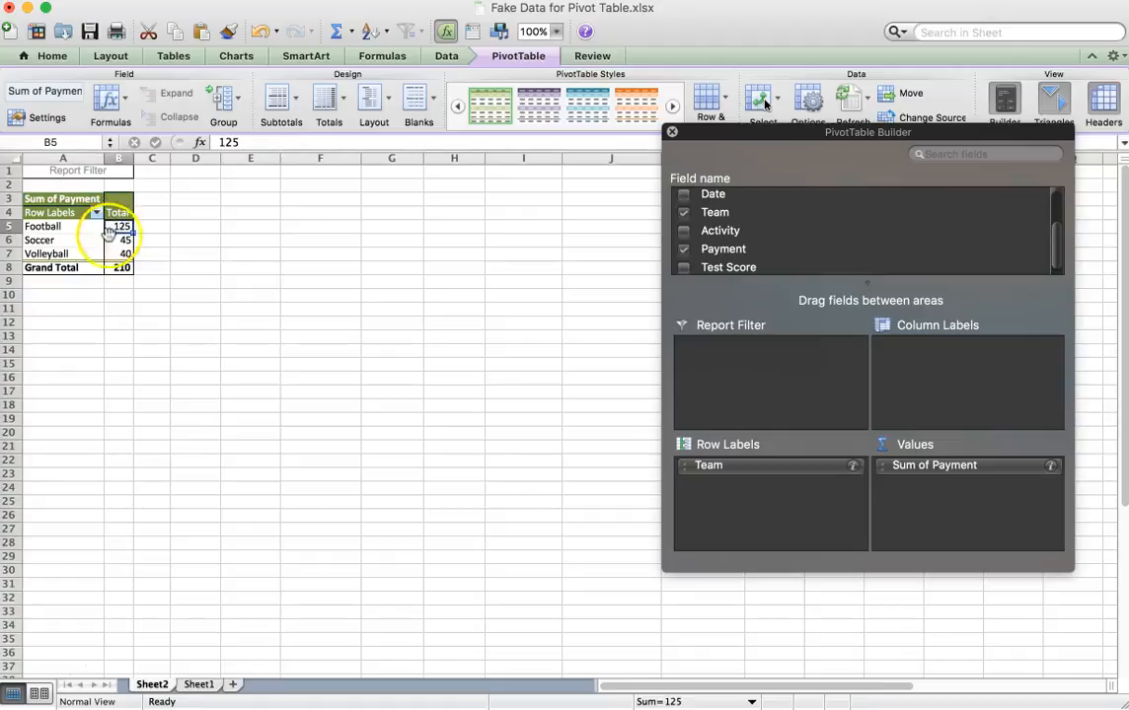
pyautogui.click(83, 241)
pyautogui.click(78, 253)
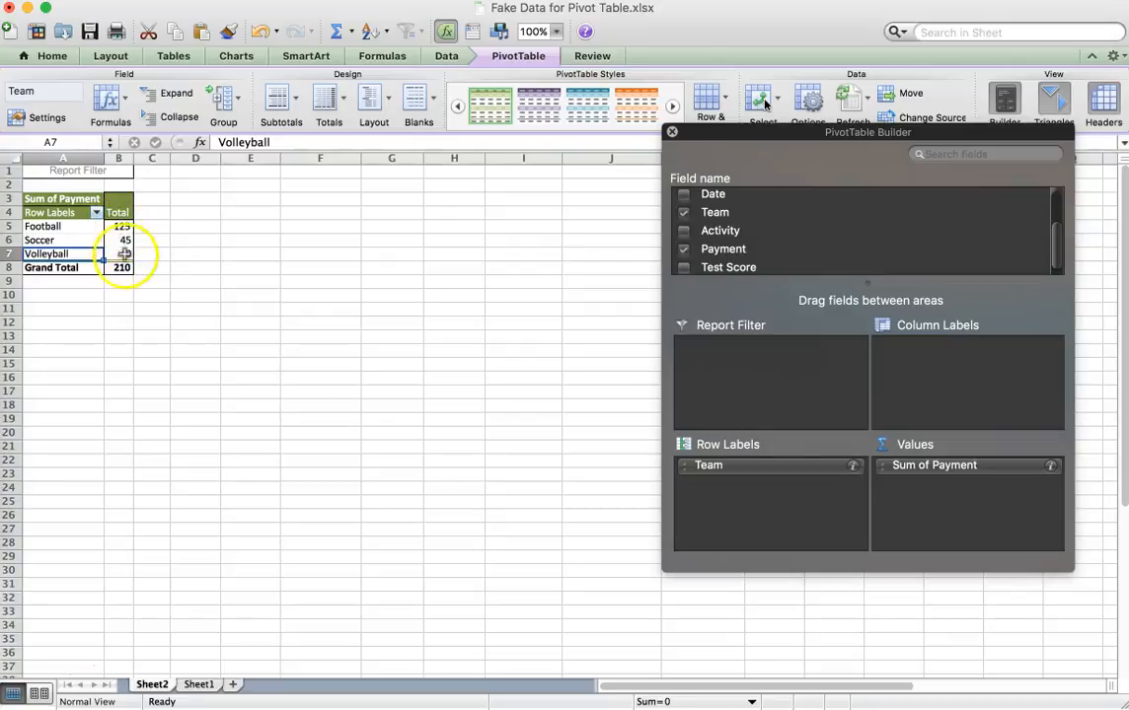
pyautogui.click(119, 268)
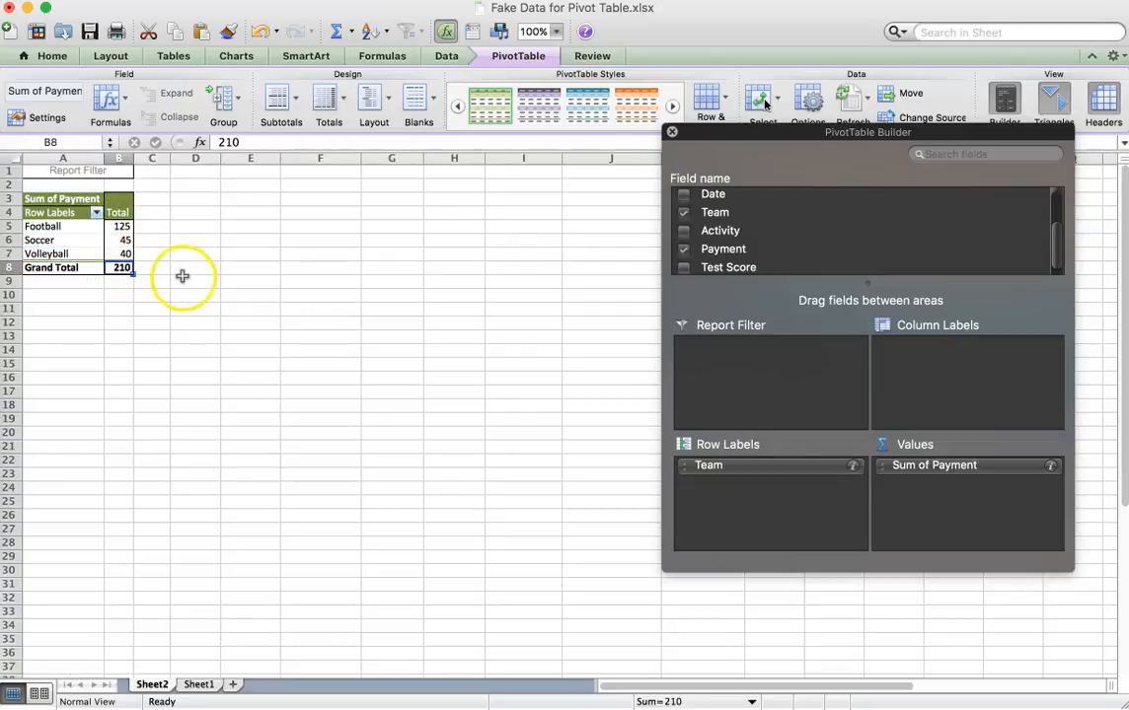
pyautogui.click(124, 240)
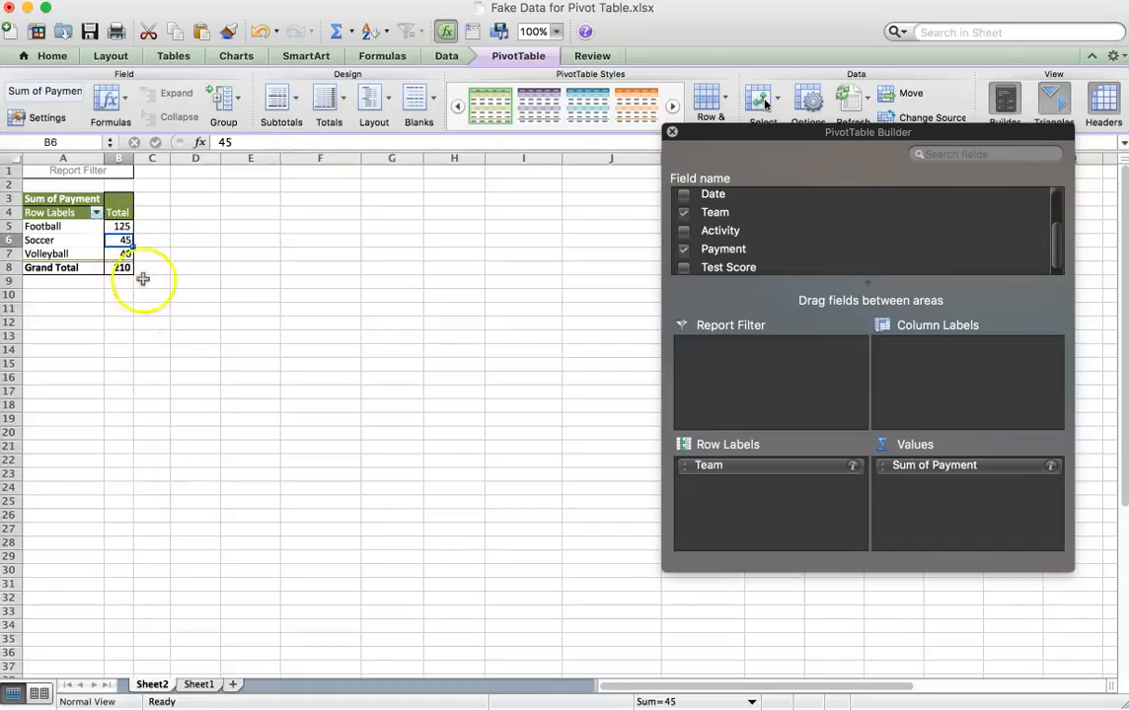
# Check the soccer payments in rows 5, 9 and 16 of Sheet1 against the pivot table's soccer total.
pyautogui.click(196, 688)
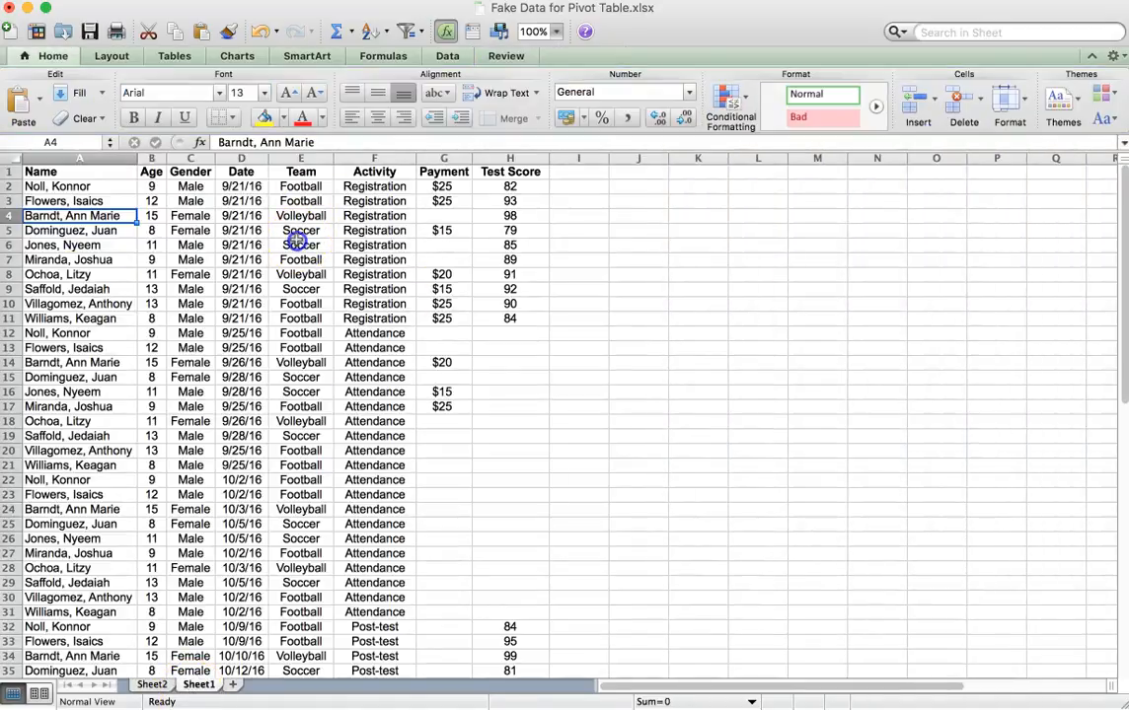
pyautogui.click(298, 243)
pyautogui.click(298, 230)
pyautogui.click(441, 229)
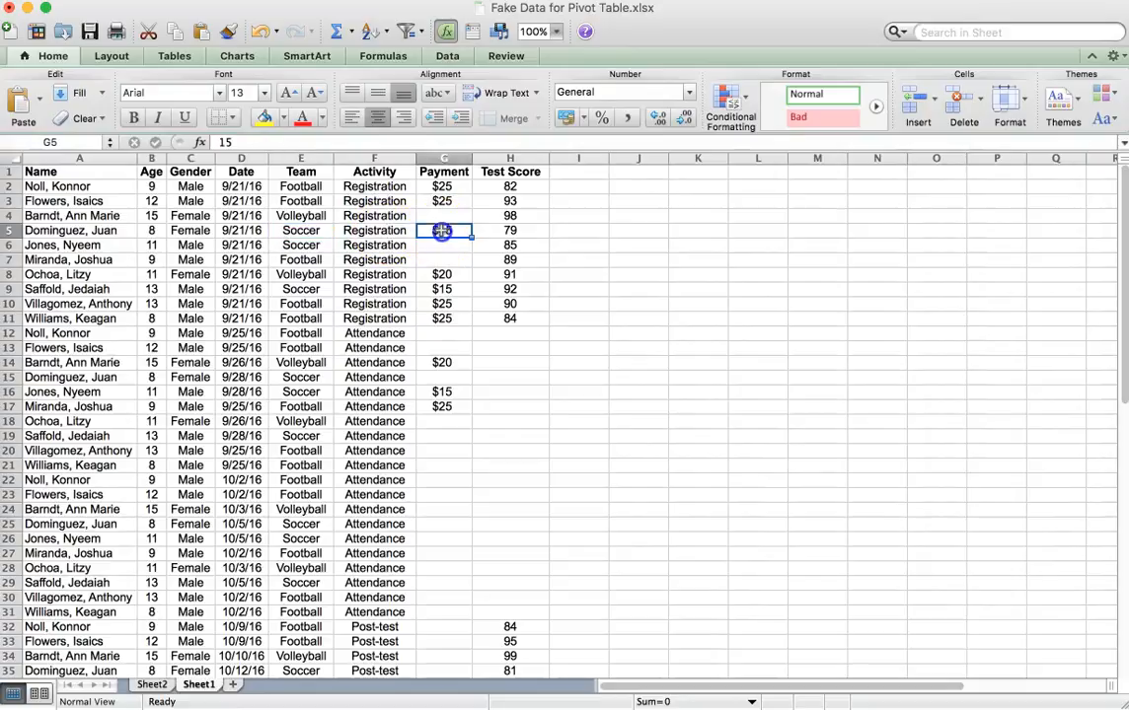
pyautogui.click(308, 287)
pyautogui.click(440, 292)
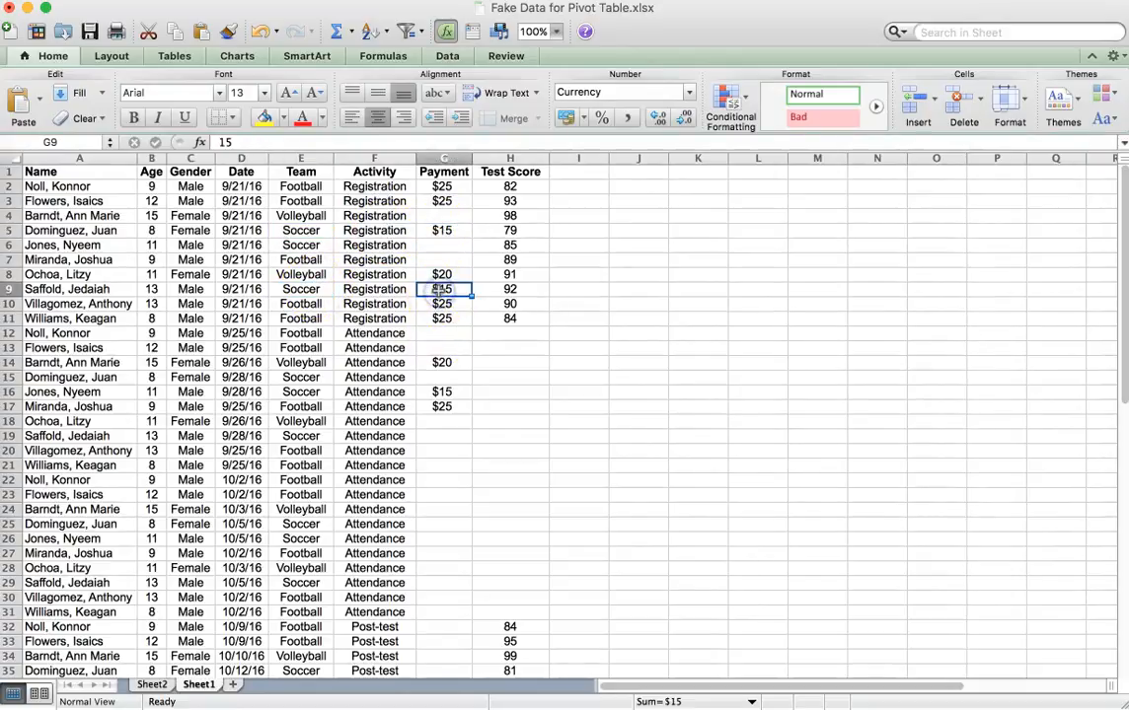
pyautogui.click(301, 391)
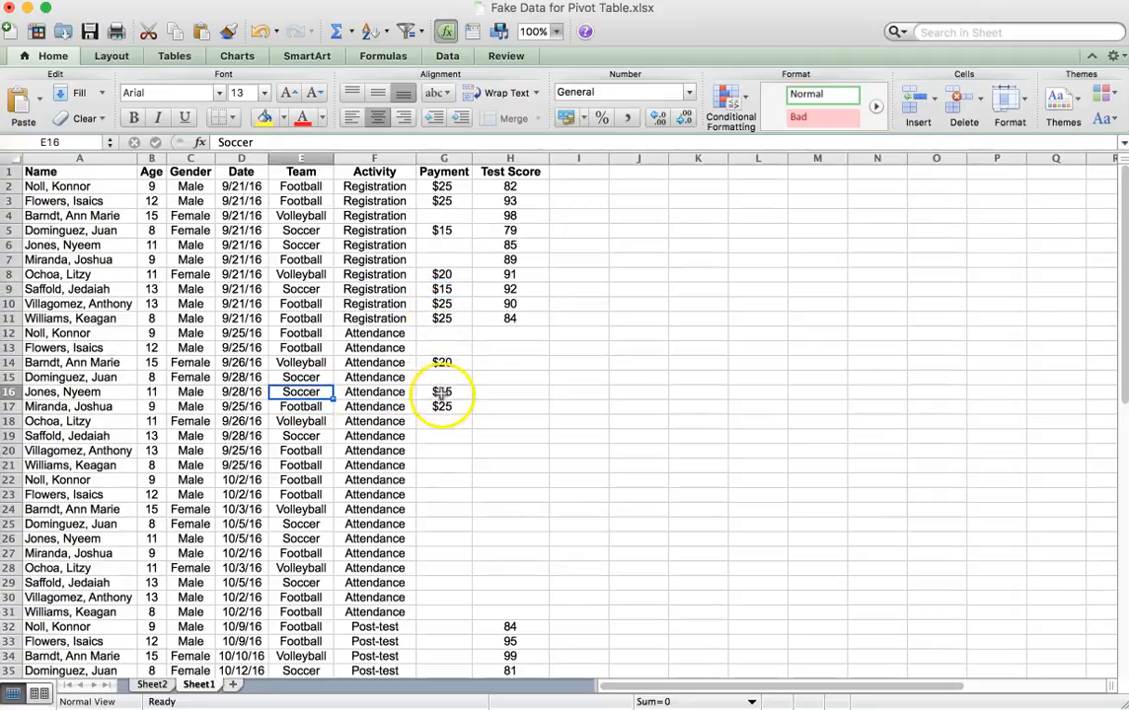
pyautogui.click(441, 394)
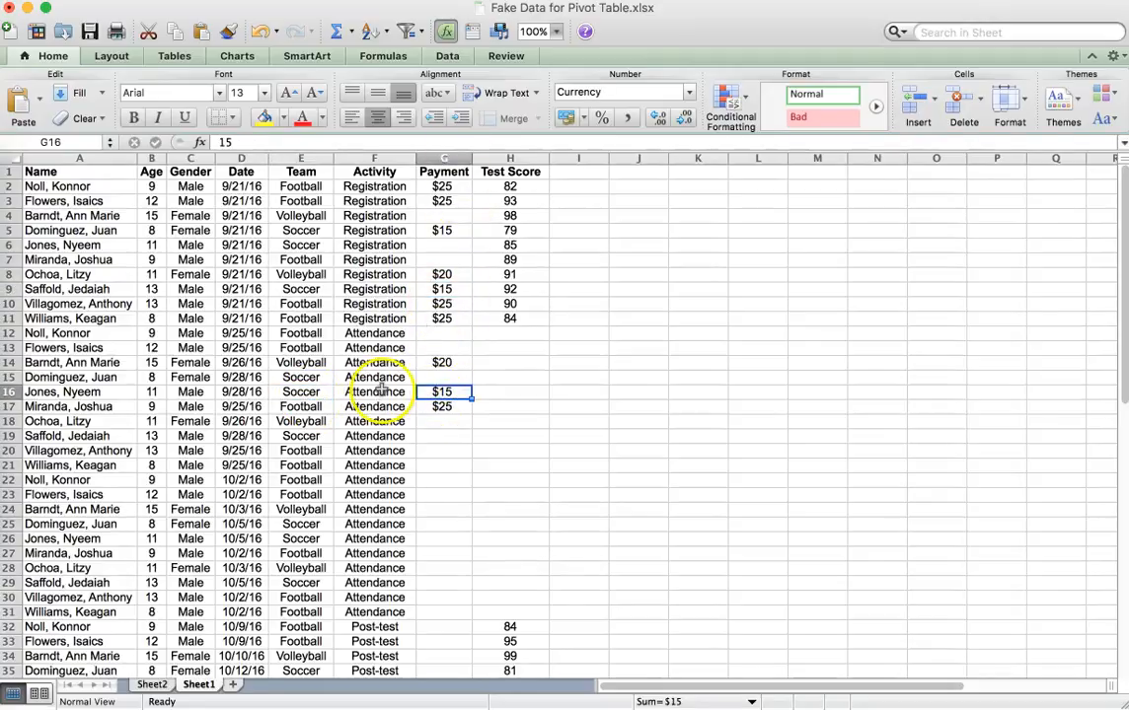
# Return from the Sheet1 source data to the pivot table on Sheet2.
pyautogui.click(153, 688)
pyautogui.click(155, 677)
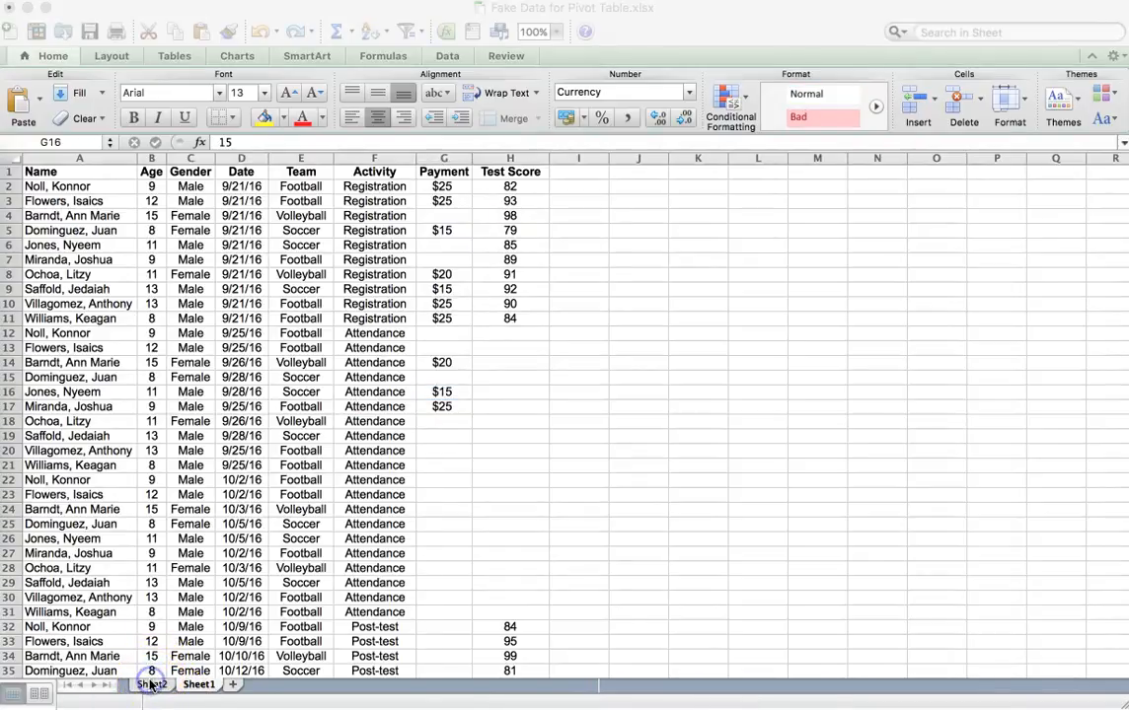
pyautogui.click(316, 337)
pyautogui.click(305, 338)
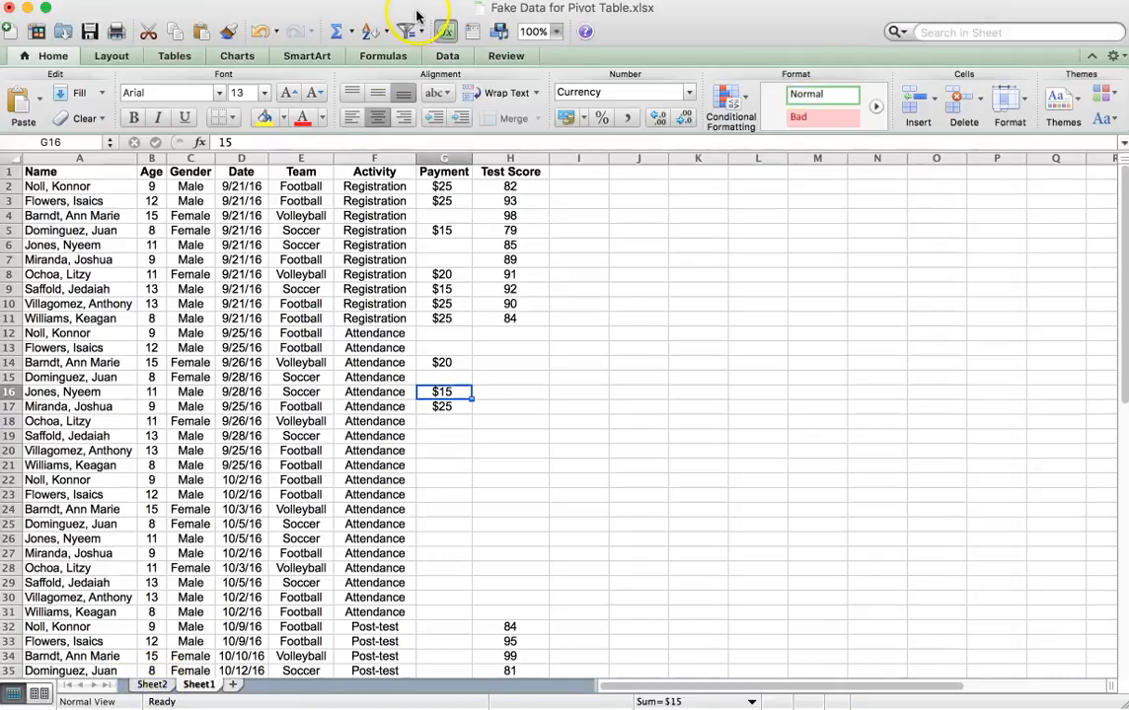
pyautogui.click(155, 684)
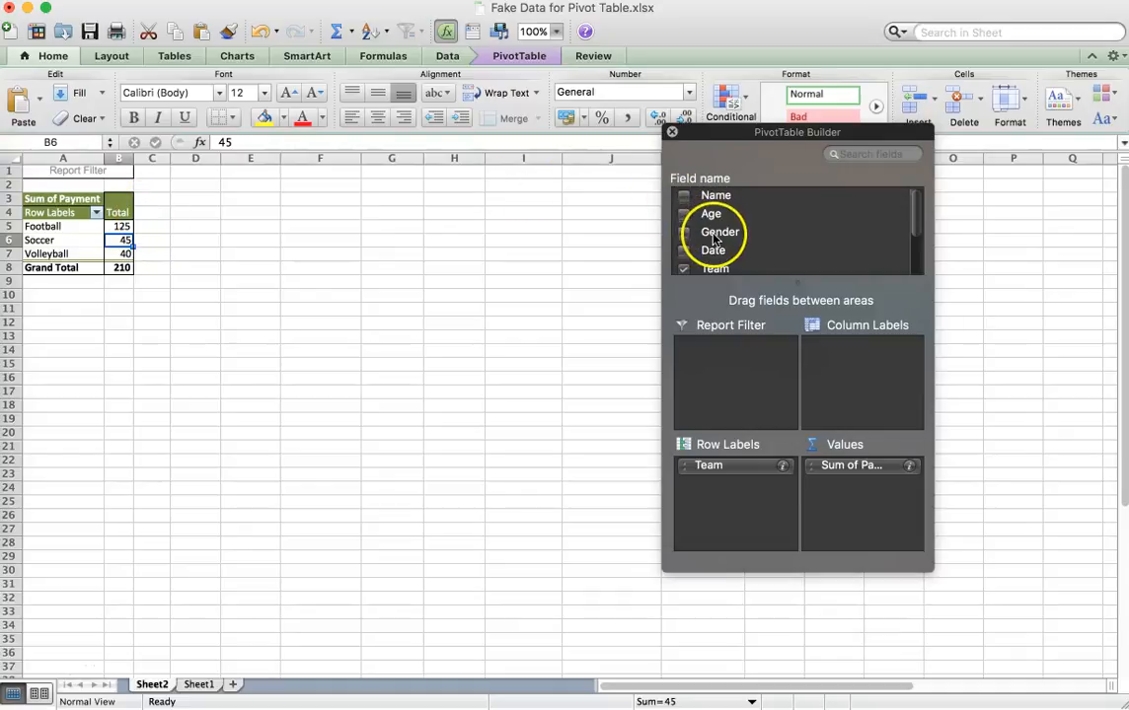
# Add the Gender field to the pivot table's column labels and center the contents of cells B4 to D8.
pyautogui.moveTo(718, 237); pyautogui.dragTo(865, 367)
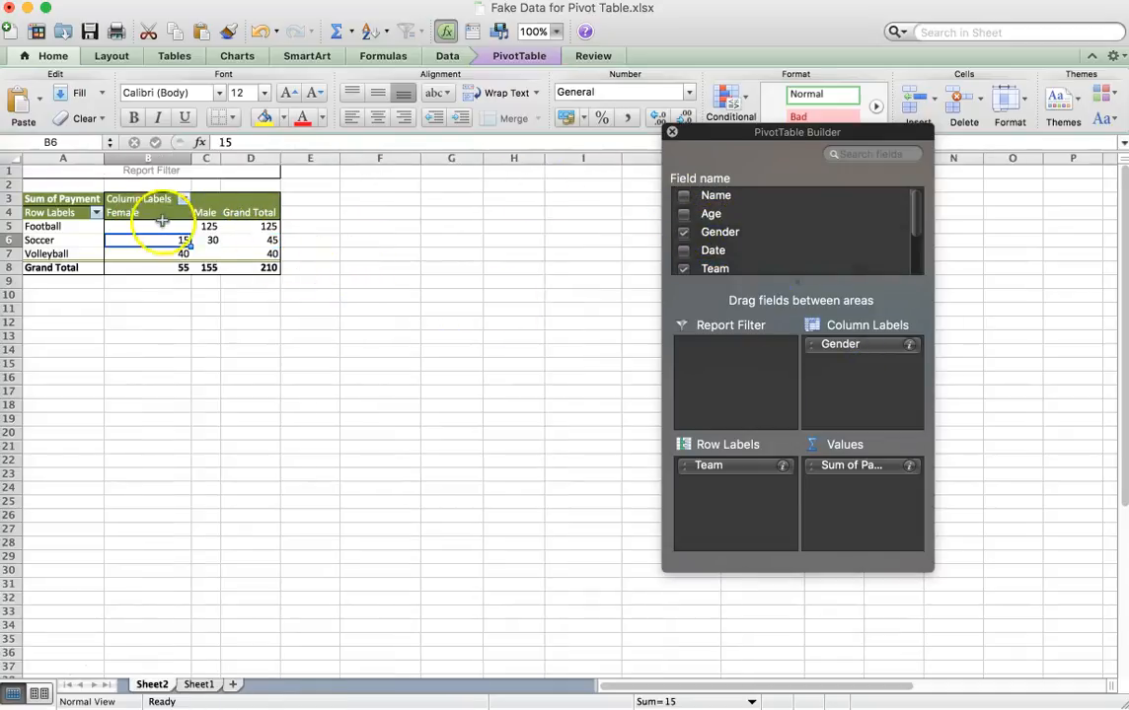
pyautogui.moveTo(148, 213); pyautogui.dragTo(262, 265)
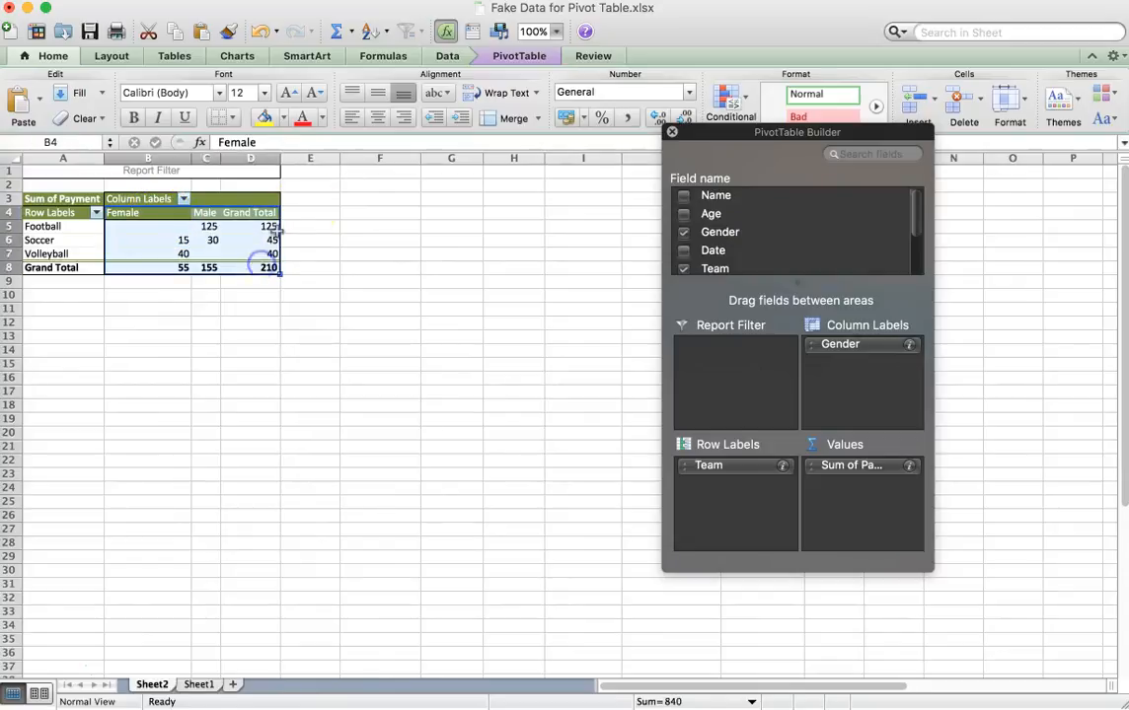
pyautogui.click(380, 124)
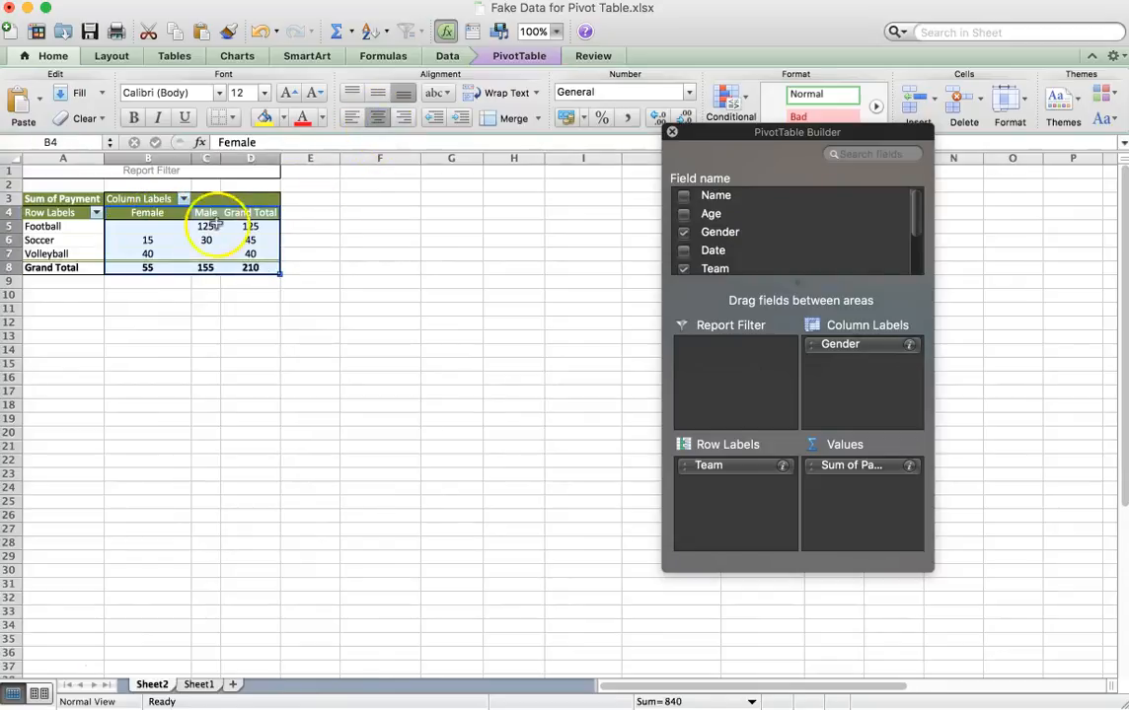
# Compare the female and male payment sums in the pivot table, for soccer and for the grand totals.
pyautogui.click(151, 240)
pyautogui.click(156, 267)
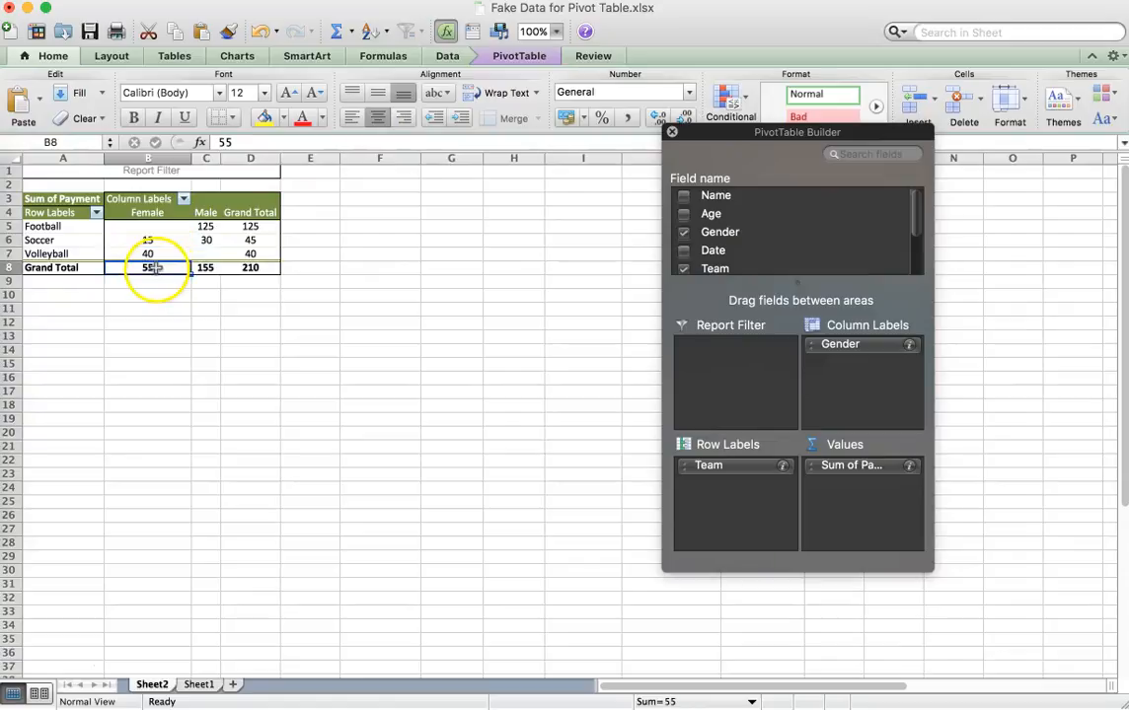
pyautogui.click(209, 269)
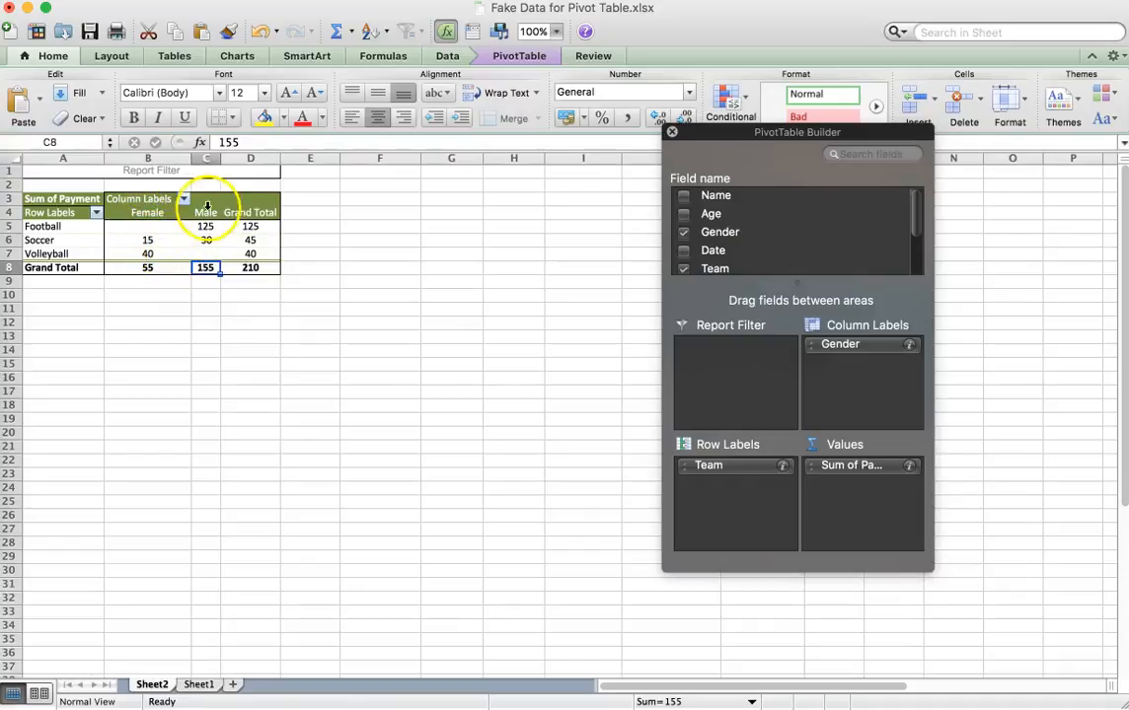
pyautogui.click(146, 242)
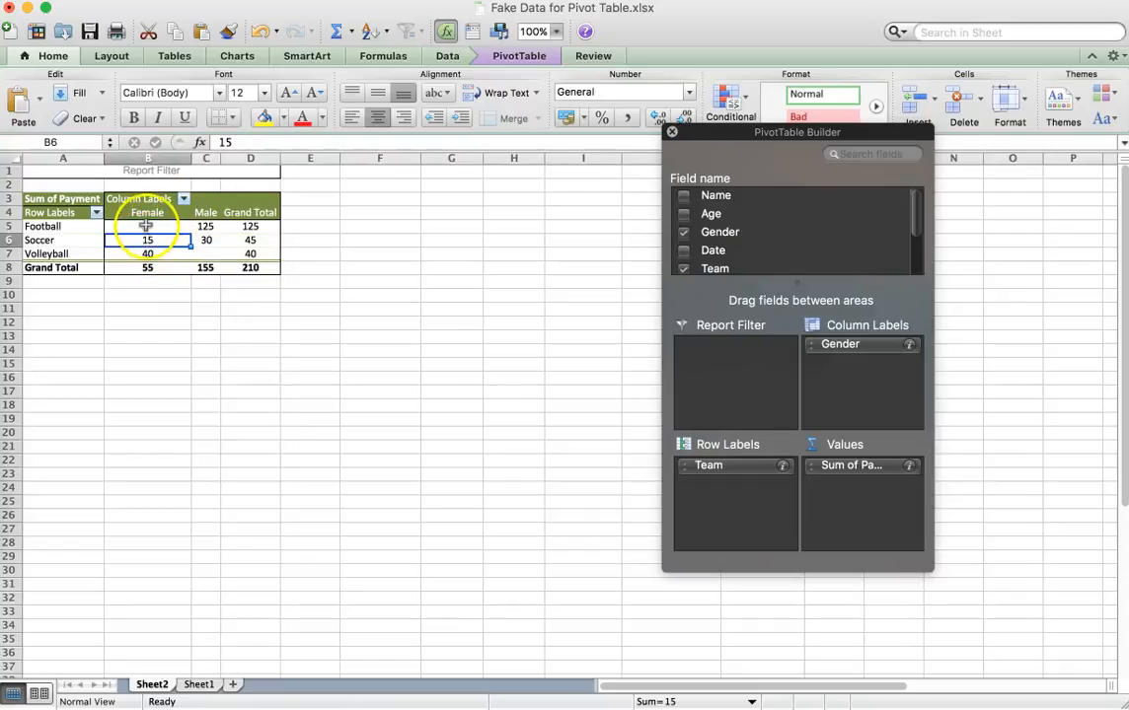
pyautogui.click(146, 214)
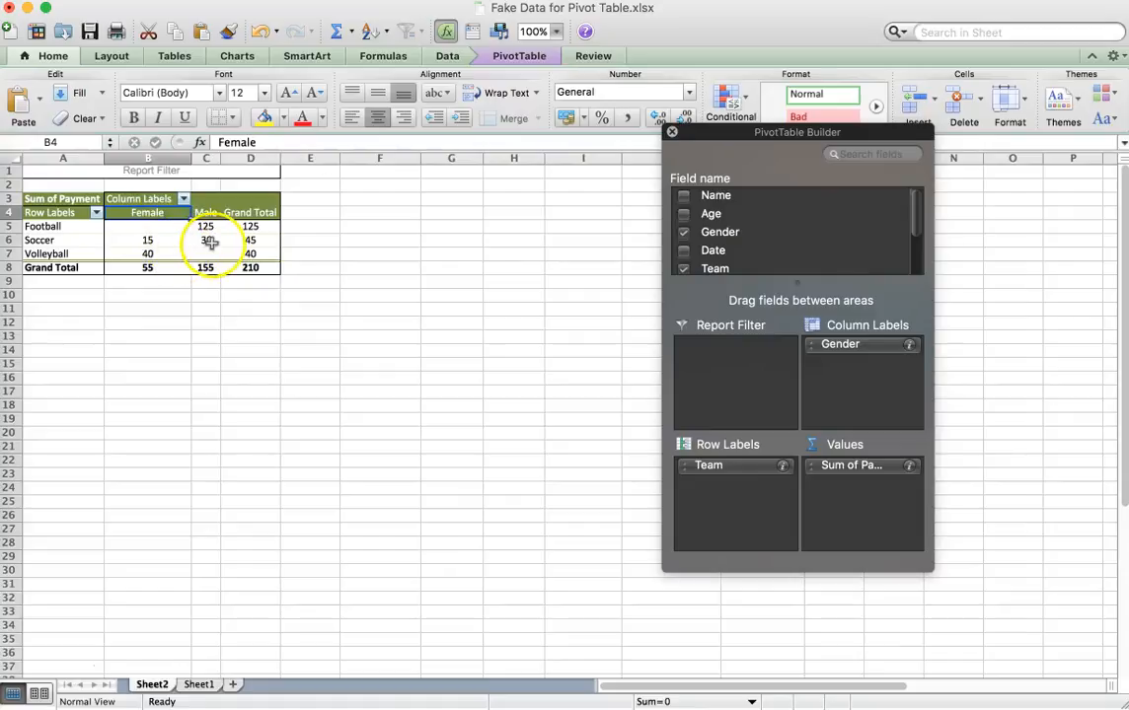
pyautogui.click(207, 240)
pyautogui.click(210, 213)
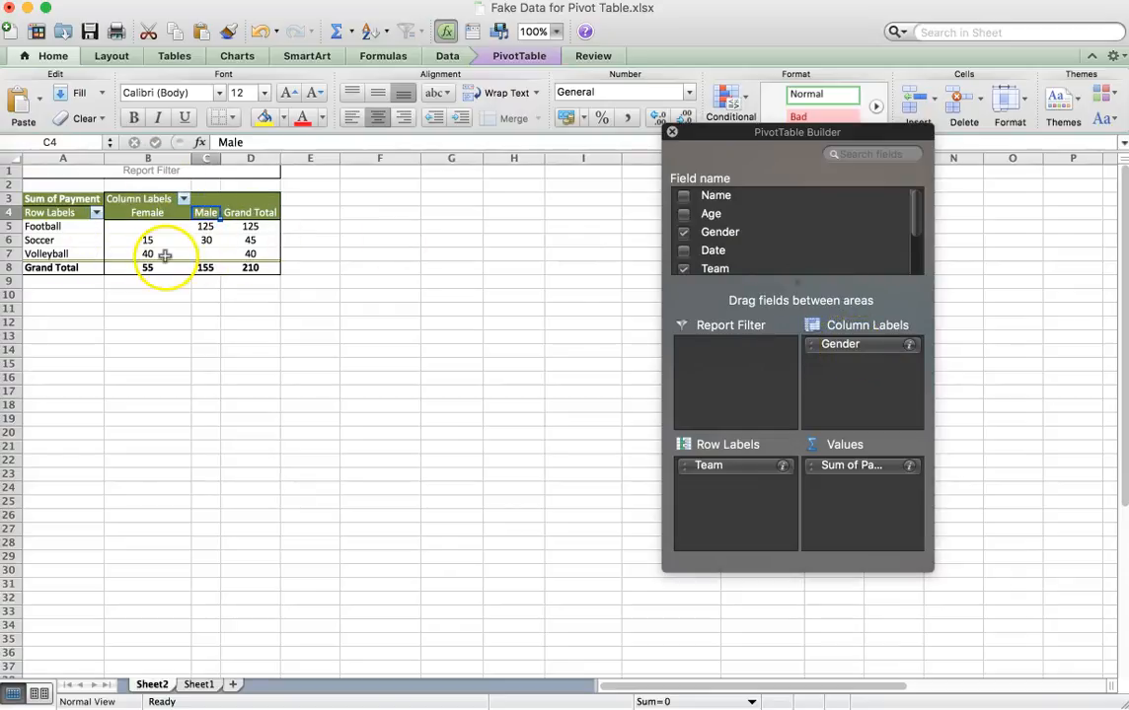
# Remove the Gender field from the pivot table's column labels.
pyautogui.moveTo(827, 352); pyautogui.dragTo(788, 231)
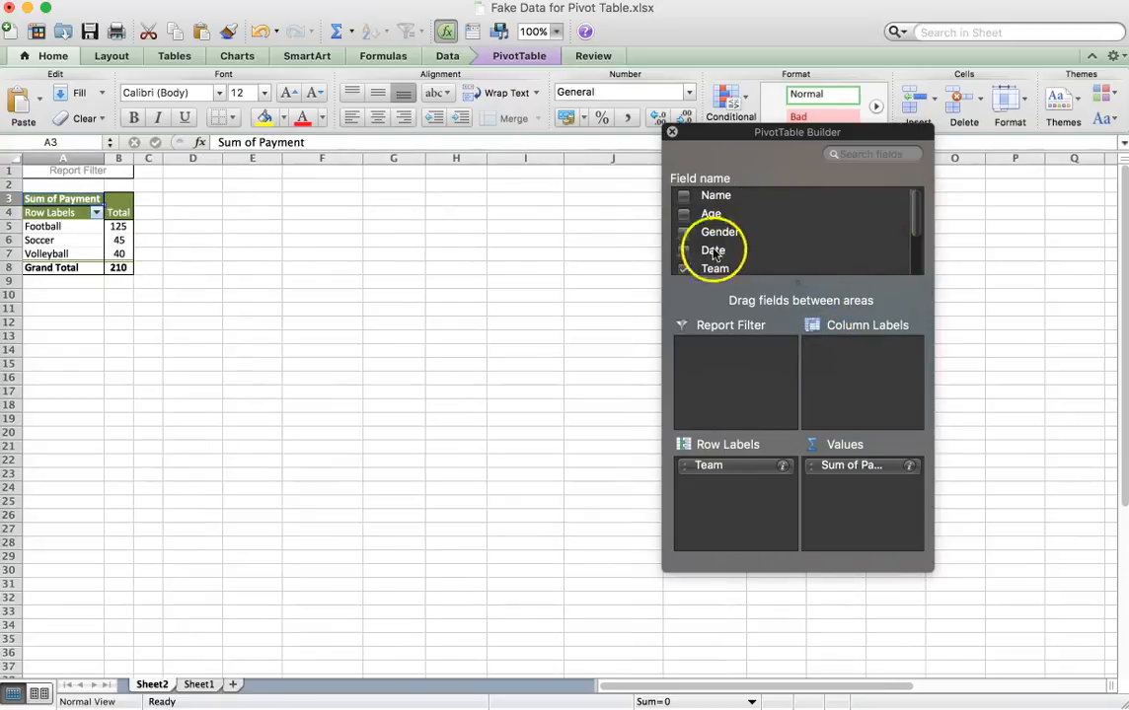
pyautogui.click(683, 232)
pyautogui.click(683, 233)
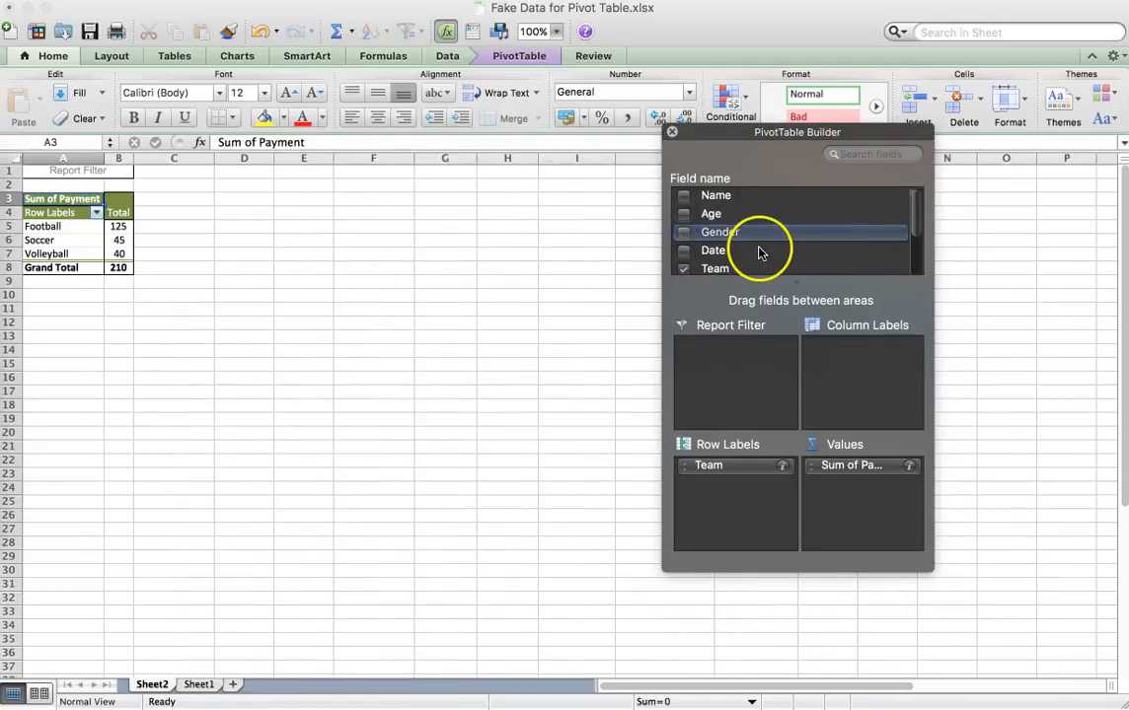
# Replace the Payment field with the Test Score field in the pivot table's values.
pyautogui.scroll(-4, 759, 253)
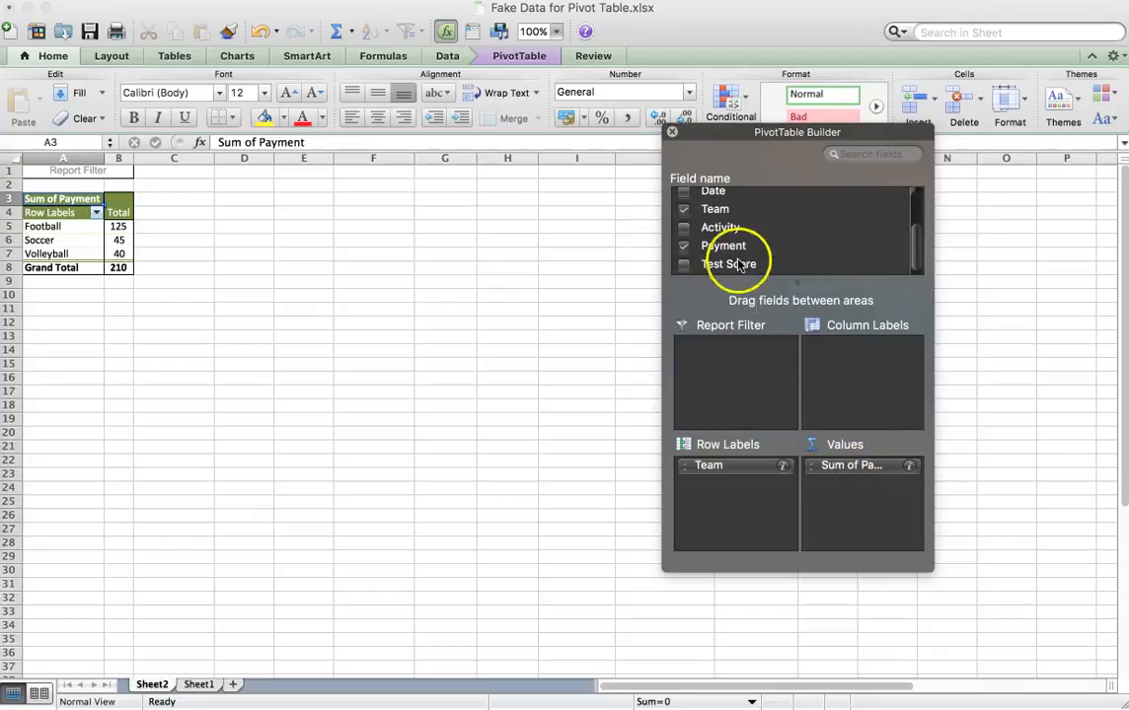
pyautogui.click(685, 248)
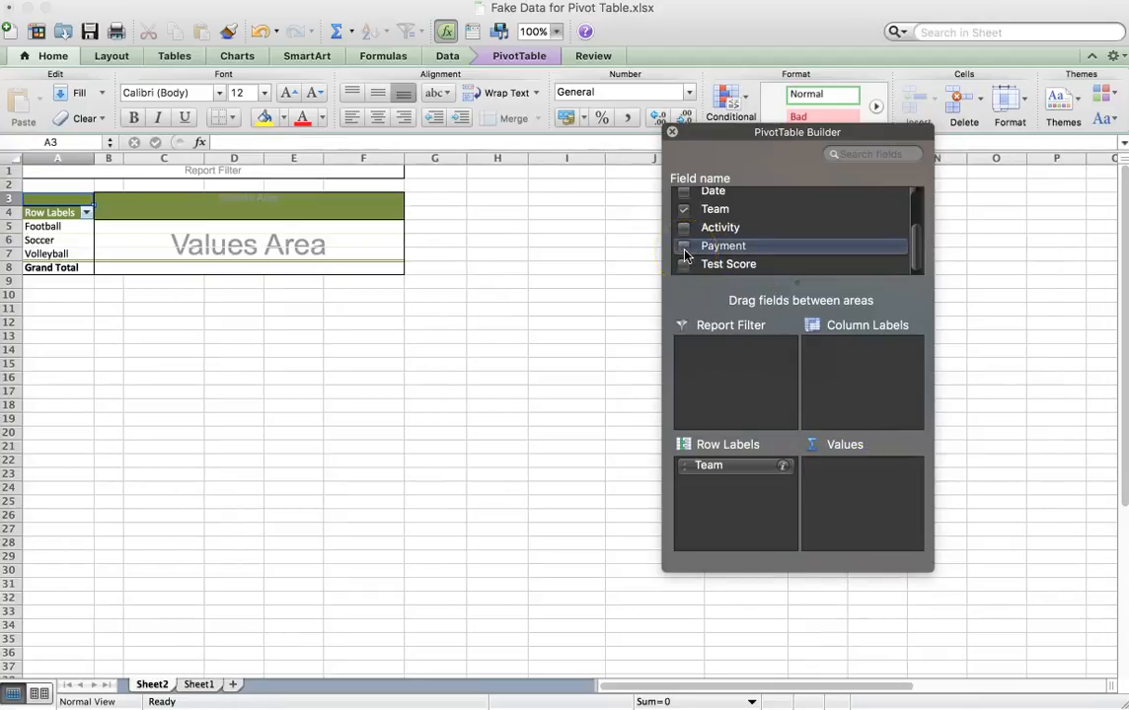
pyautogui.moveTo(717, 269); pyautogui.dragTo(861, 476)
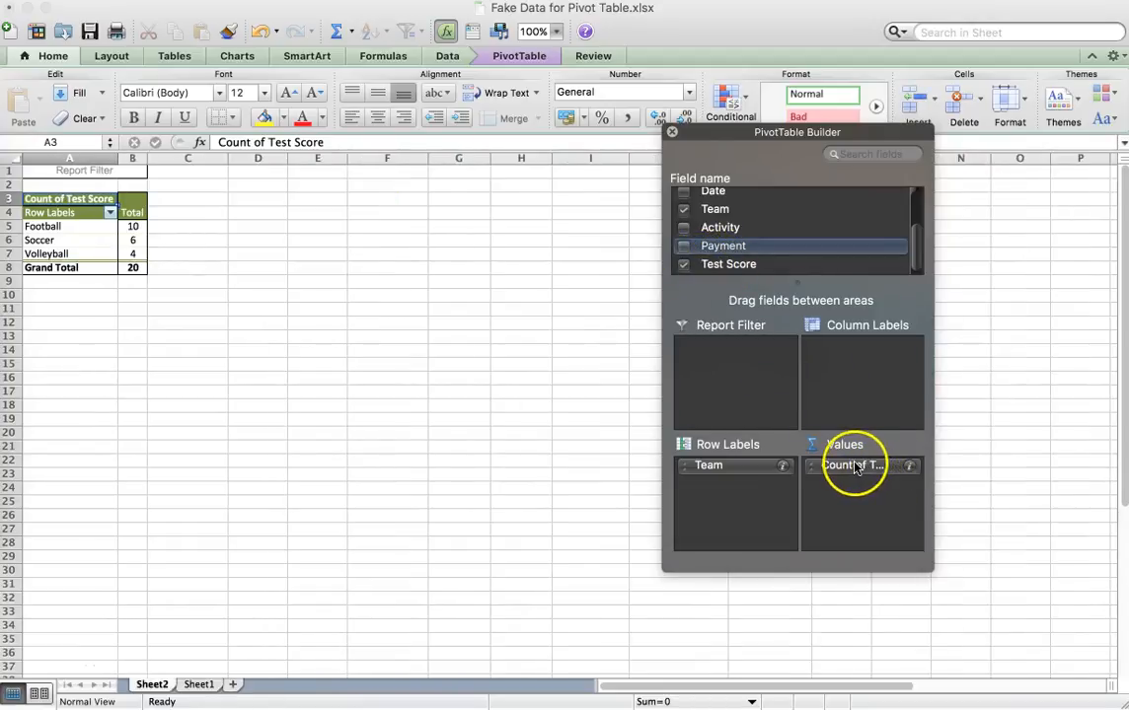
# Summarize the Test Score value field by Average instead of Count.
pyautogui.click(890, 473)
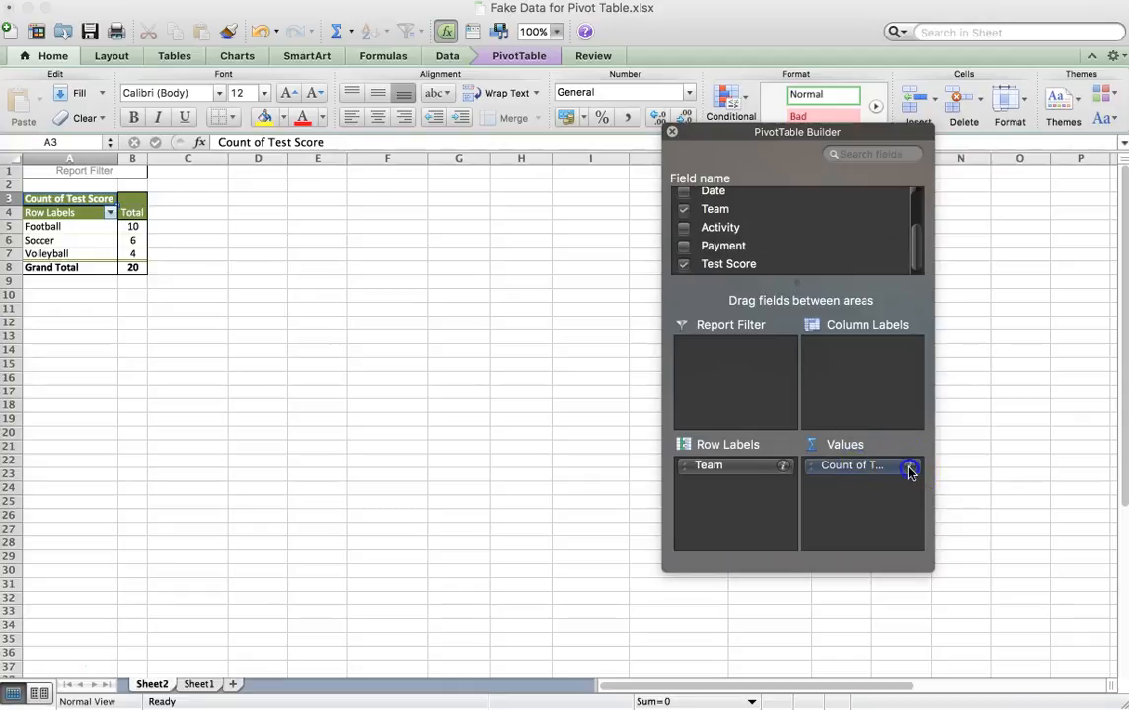
pyautogui.click(908, 471)
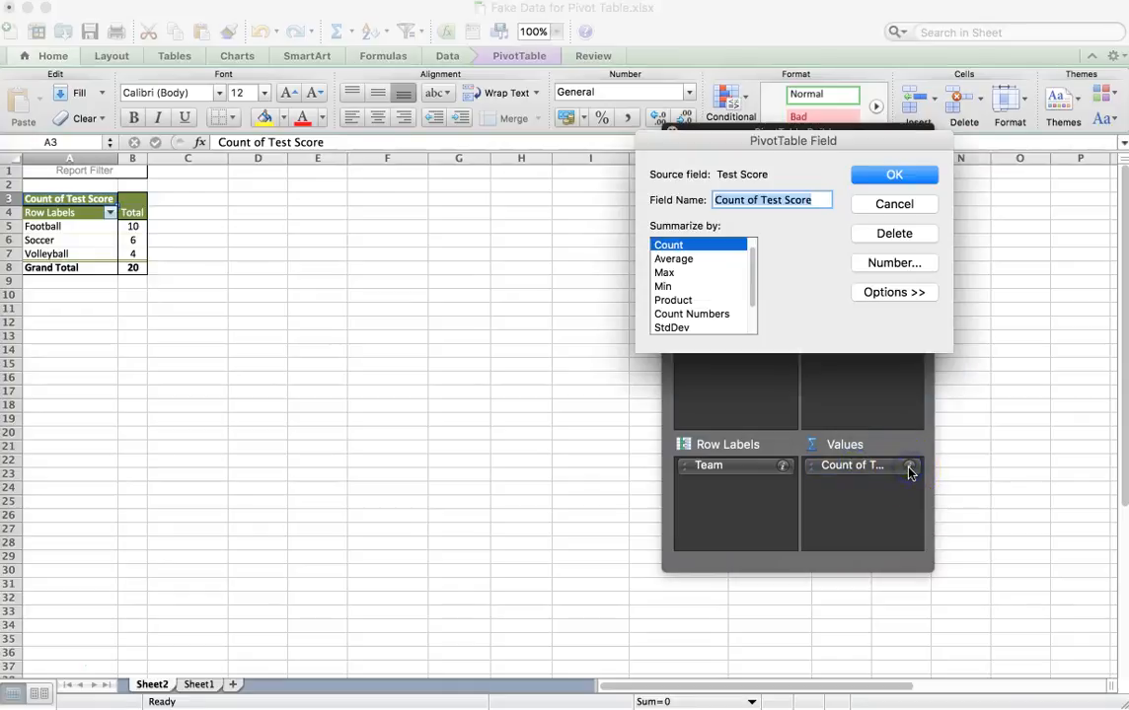
pyautogui.click(691, 261)
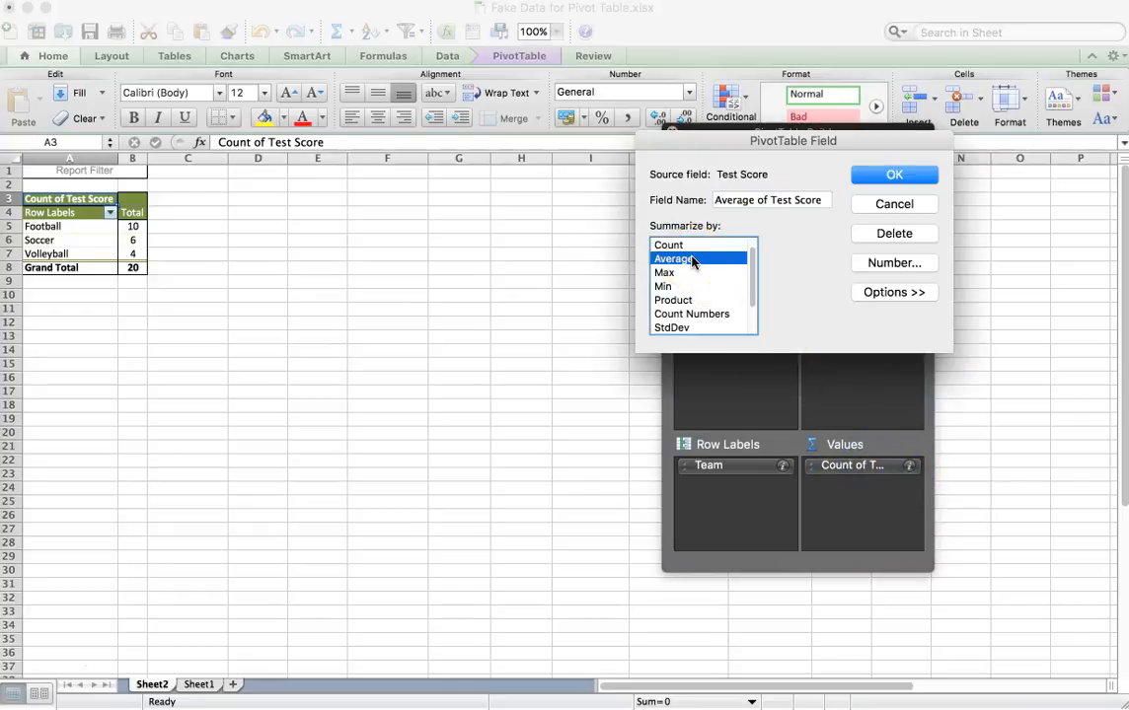
pyautogui.click(889, 178)
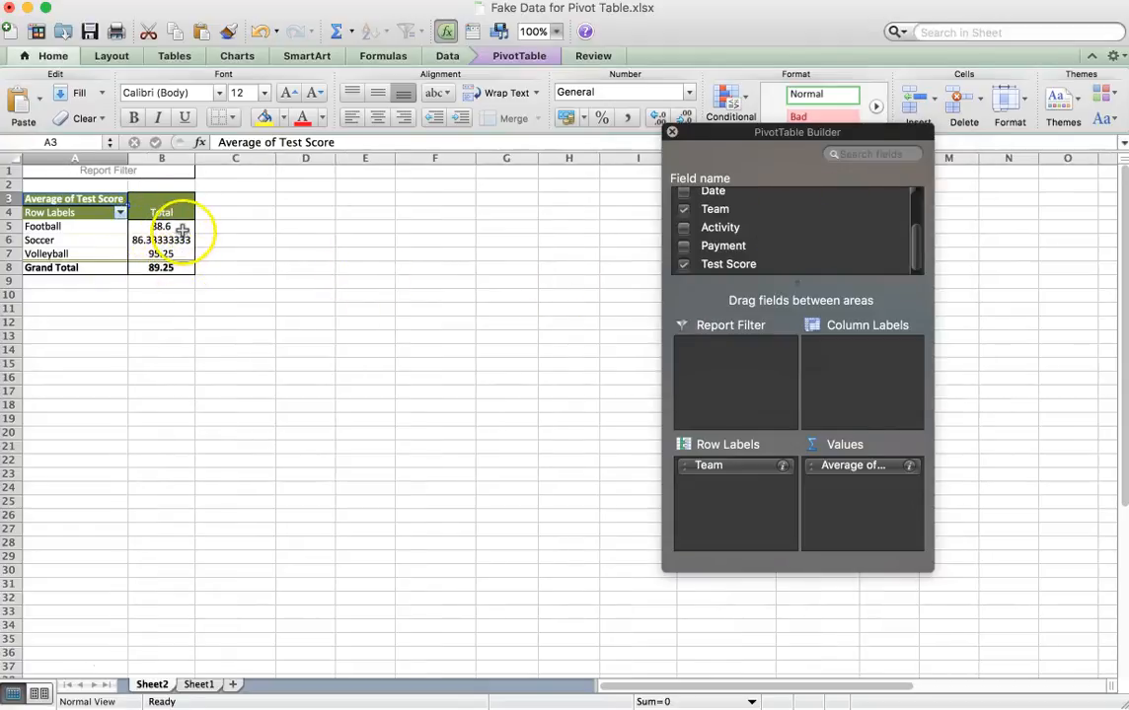
# Add the Activity field to the pivot table's column labels to split the average test scores by activity.
pyautogui.scroll(3, 752, 244)
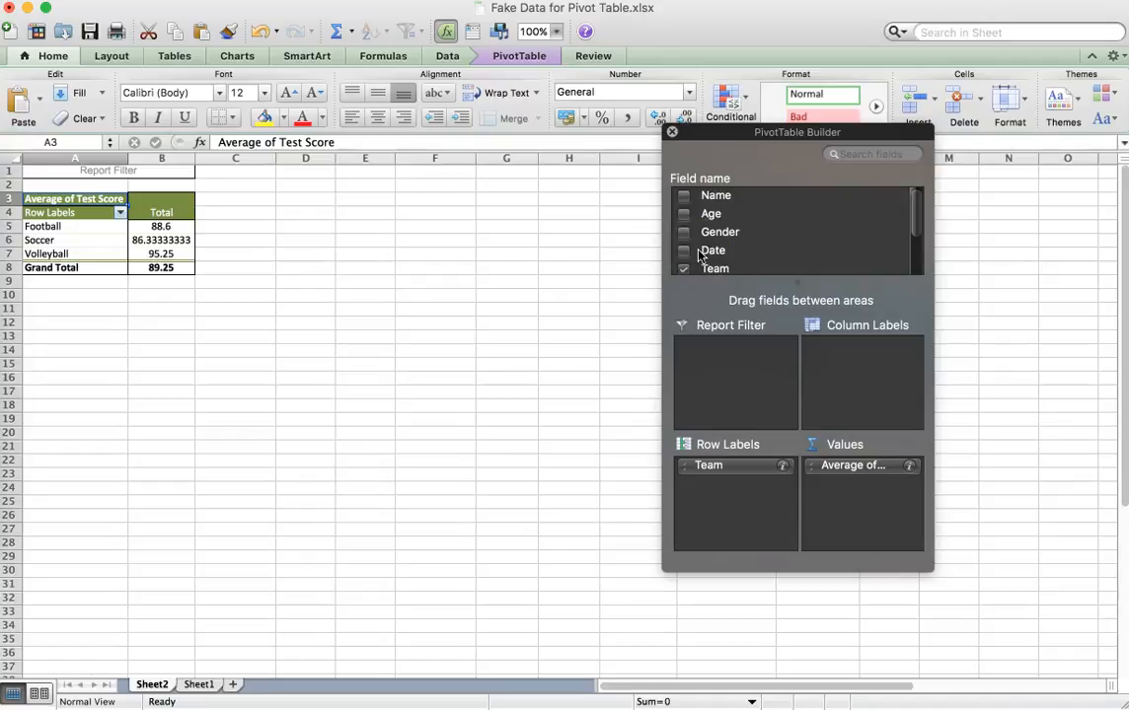
pyautogui.scroll(-3, 712, 255)
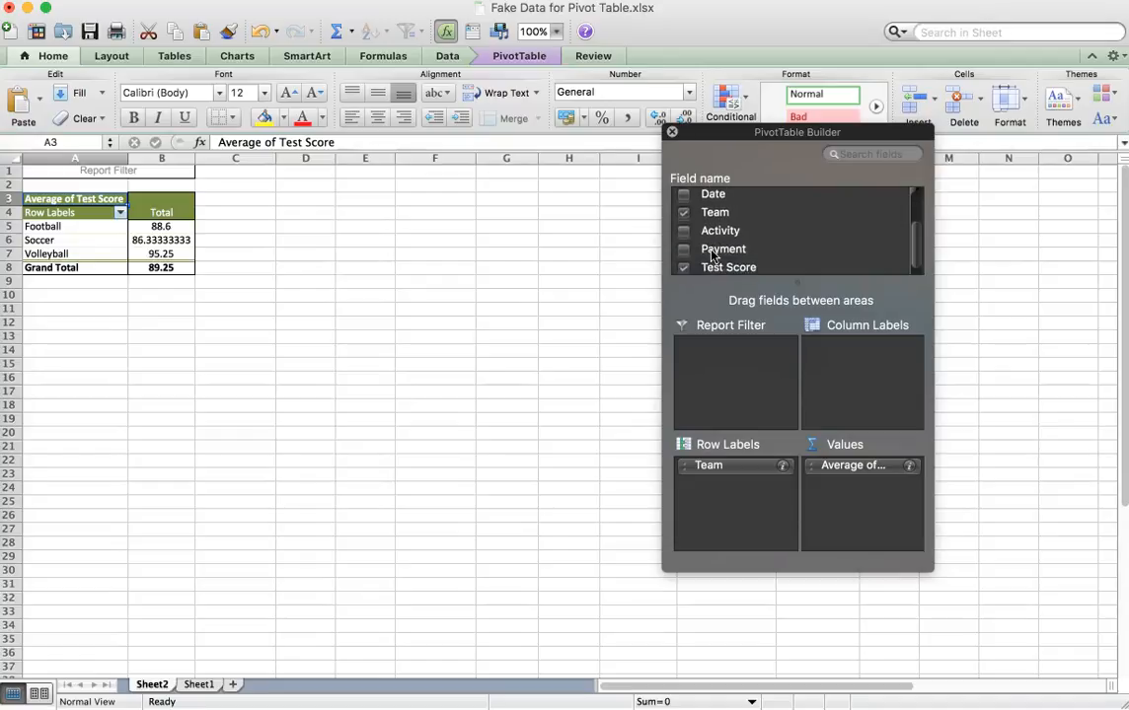
pyautogui.moveTo(713, 234); pyautogui.dragTo(861, 371)
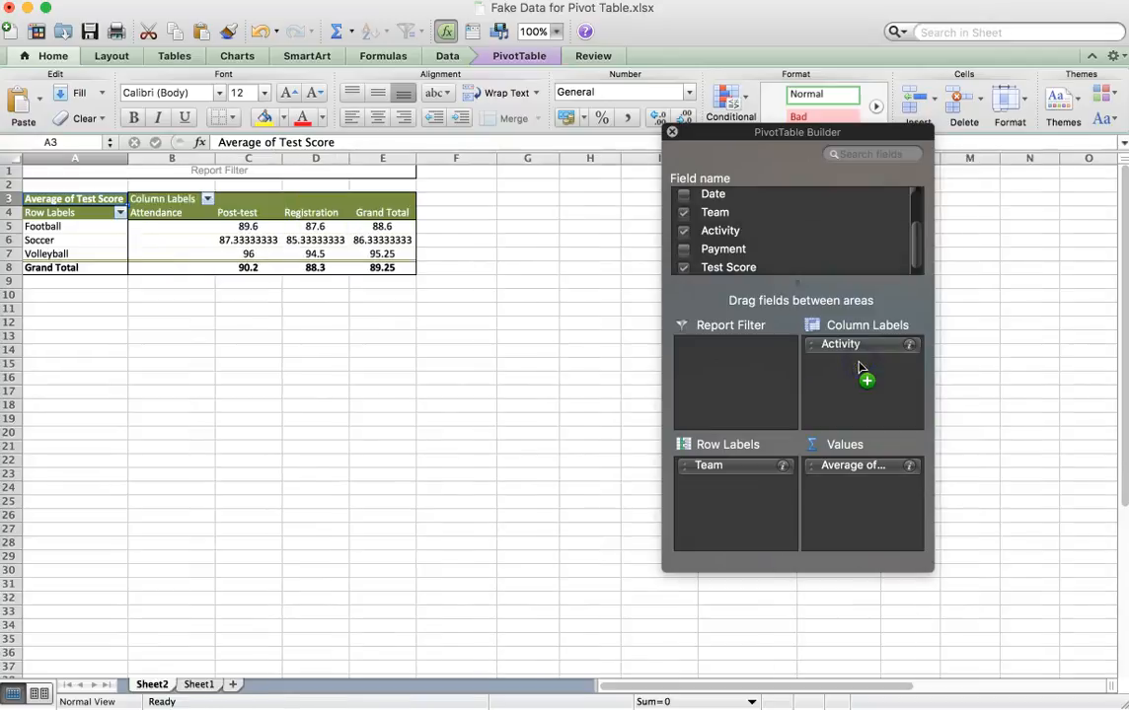
# Check the pivot table's activity columns against the registration and post-test scores in rows 3 and 33 of Sheet1.
pyautogui.click(156, 213)
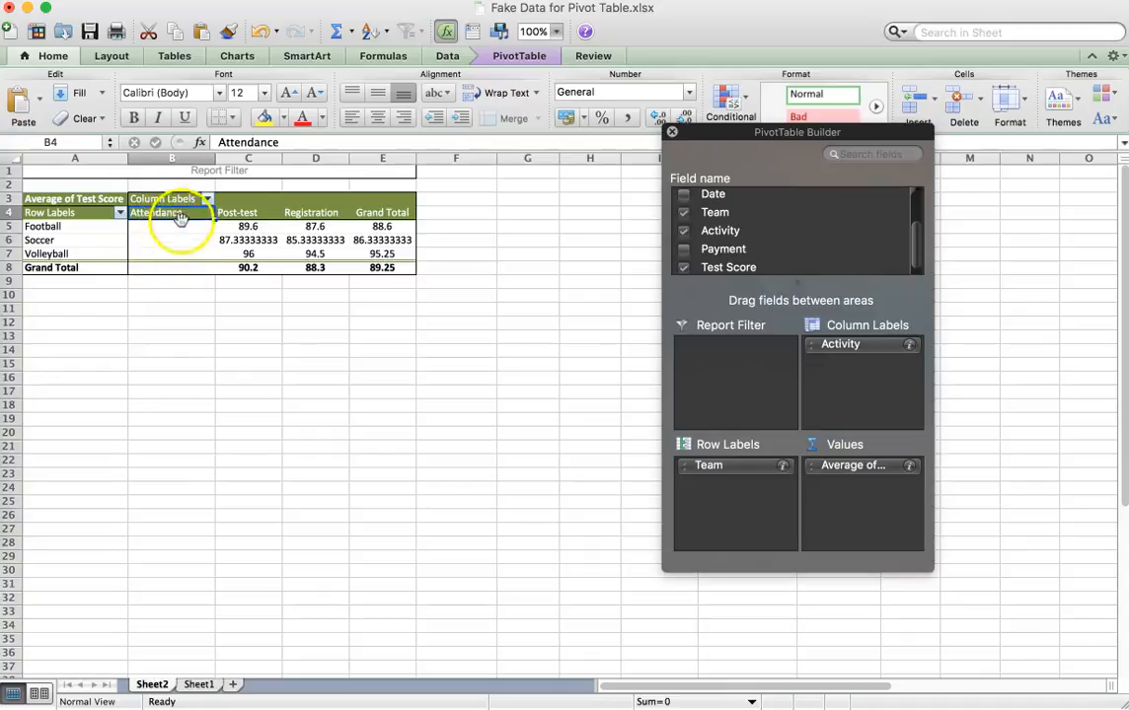
pyautogui.click(236, 212)
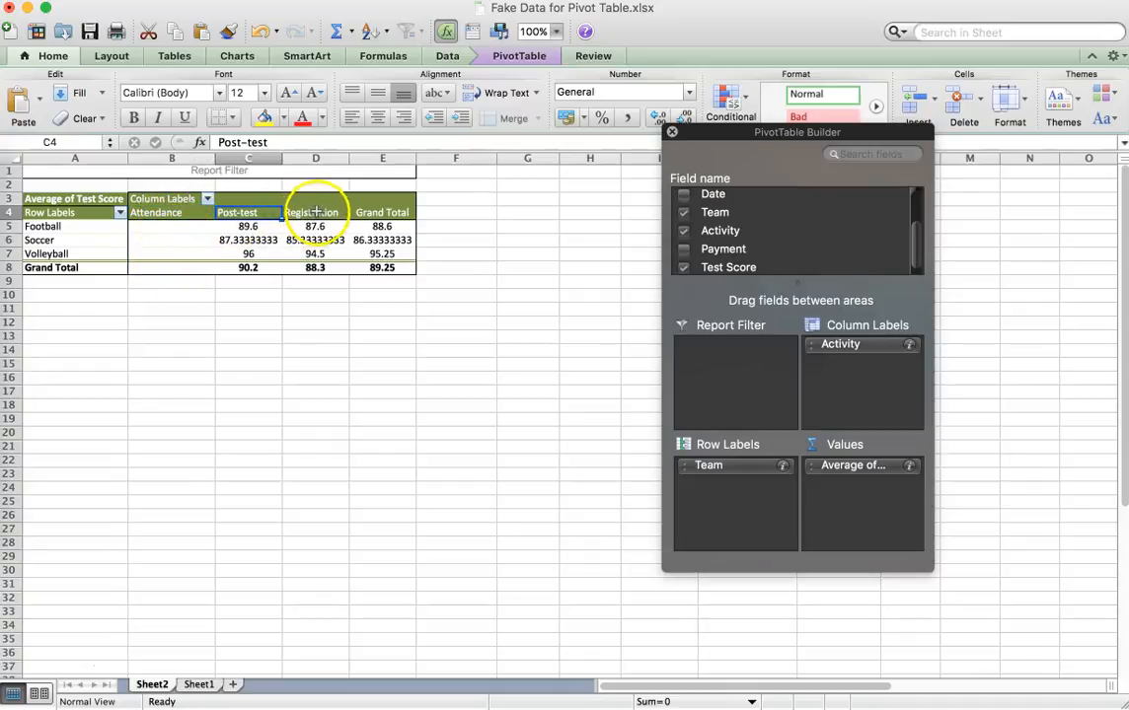
pyautogui.click(315, 213)
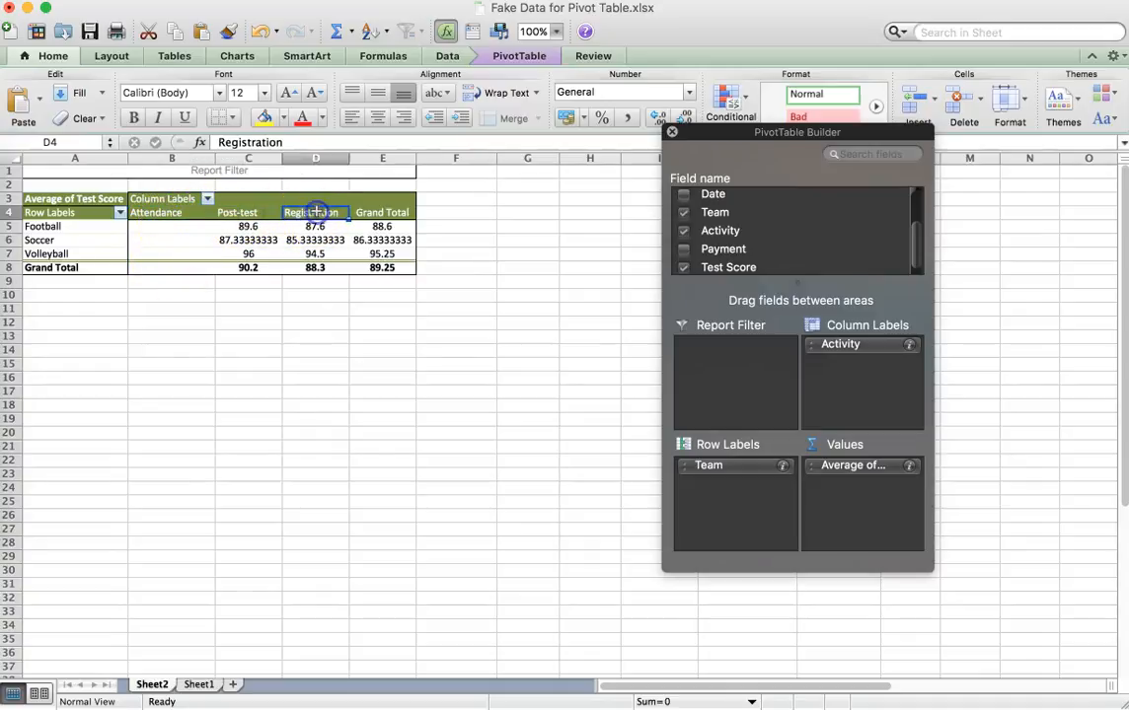
pyautogui.click(197, 685)
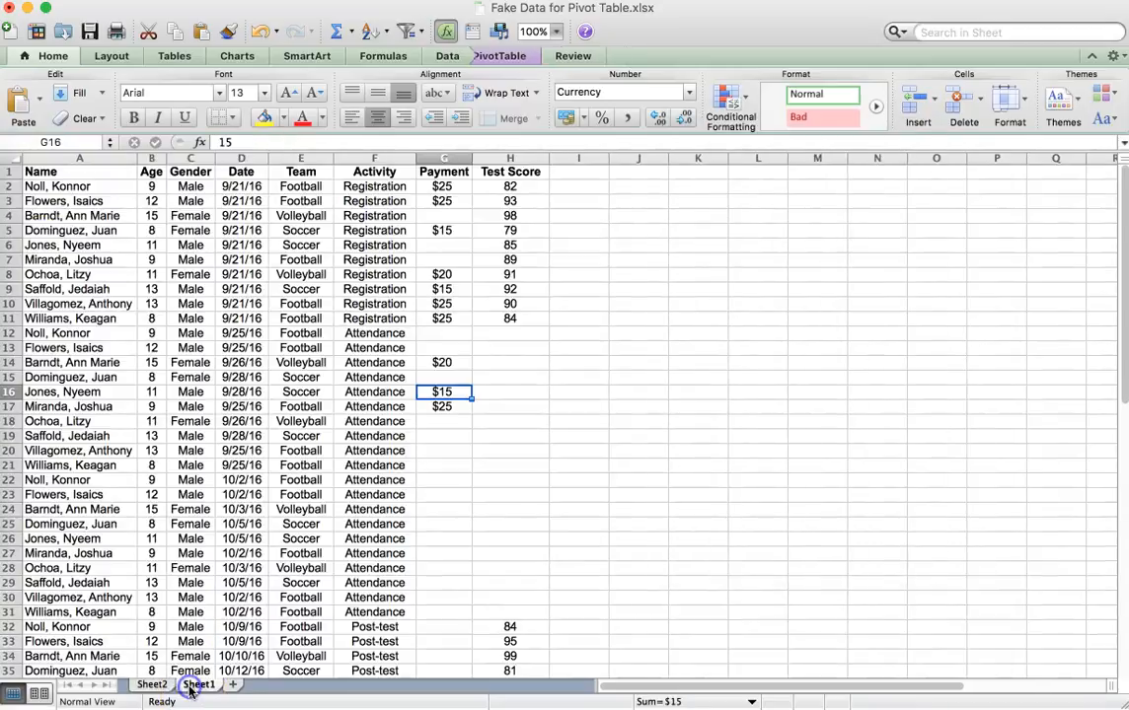
pyautogui.click(375, 201)
pyautogui.click(512, 201)
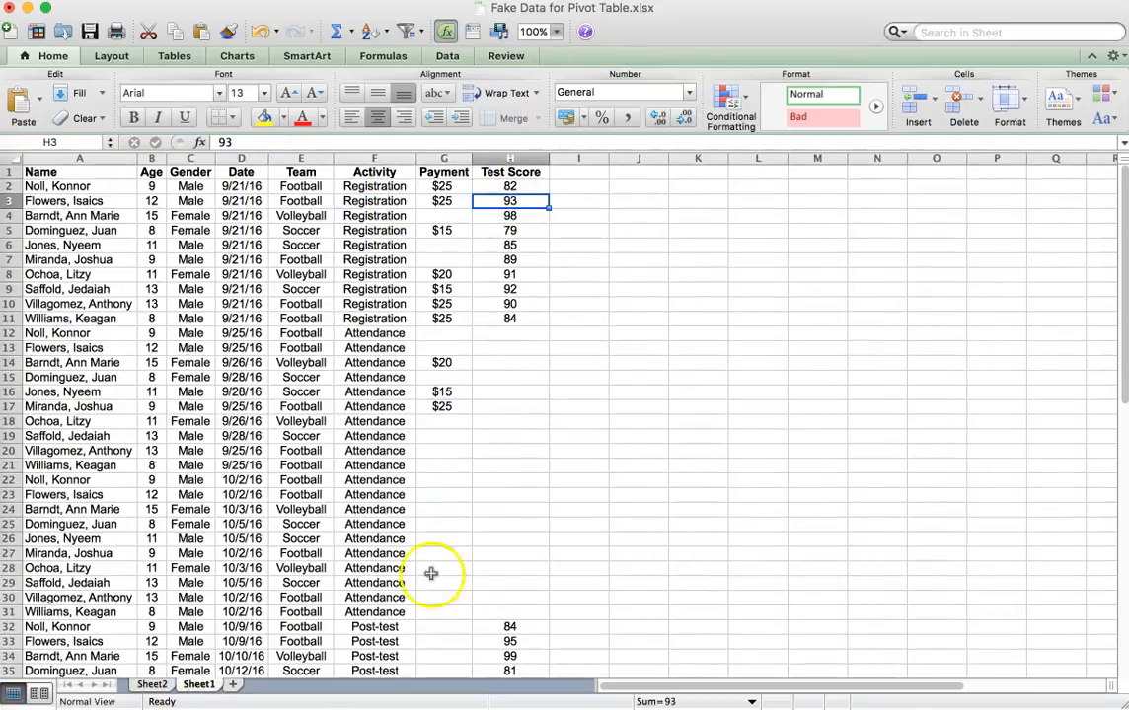
pyautogui.click(379, 637)
pyautogui.click(513, 643)
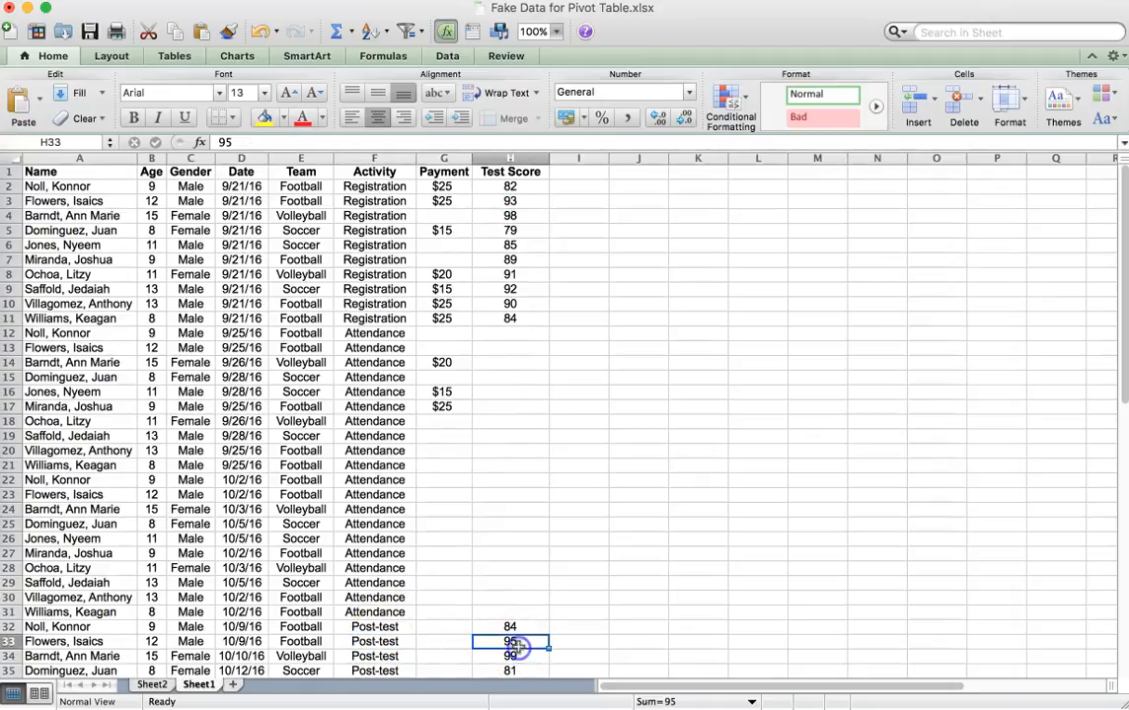
# Compare the registration and post-test score averages for football, soccer and volleyball in the Sheet2 pivot table.
pyautogui.click(153, 685)
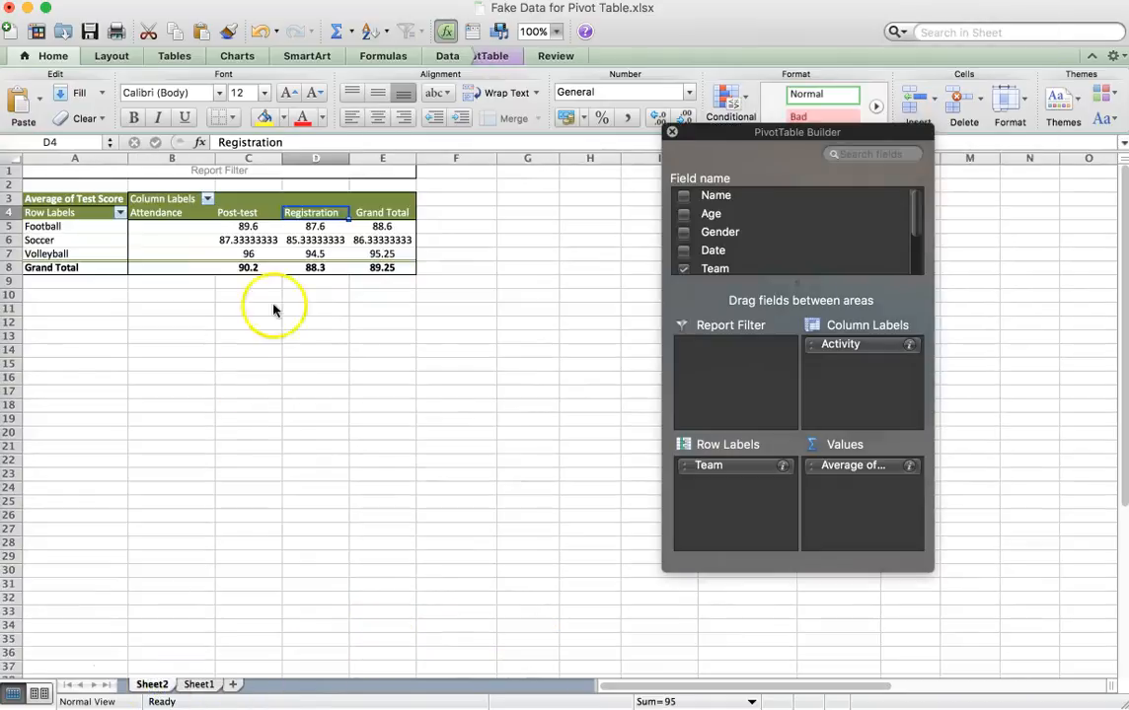
pyautogui.click(306, 229)
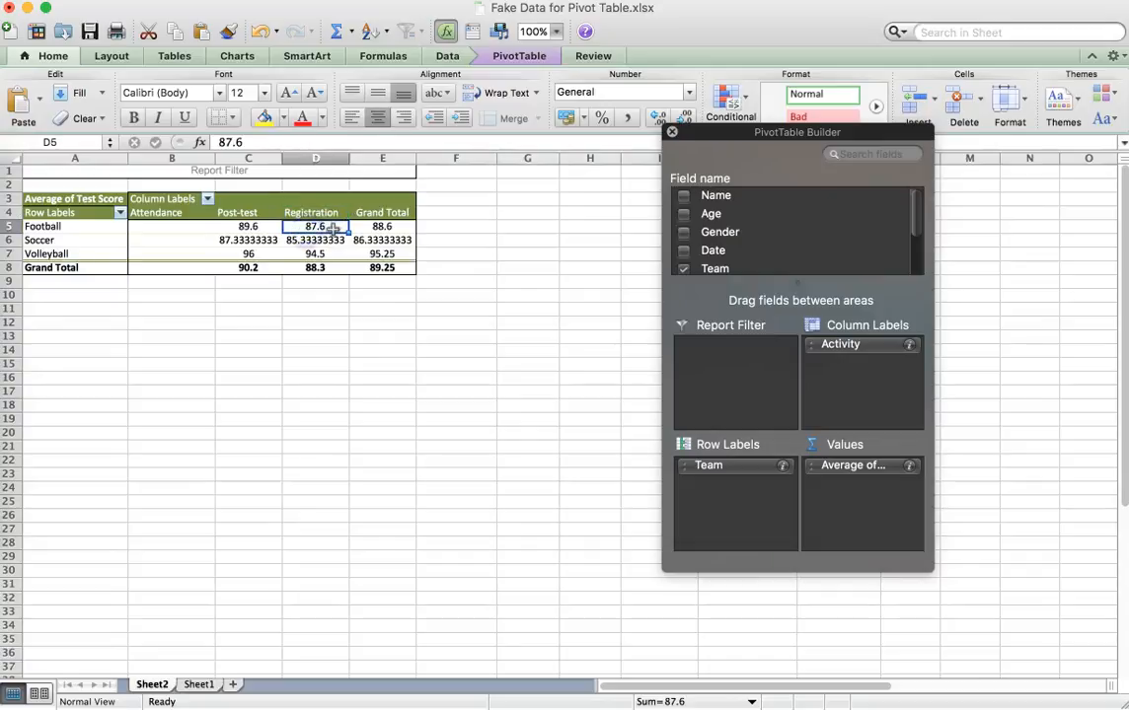
pyautogui.click(252, 227)
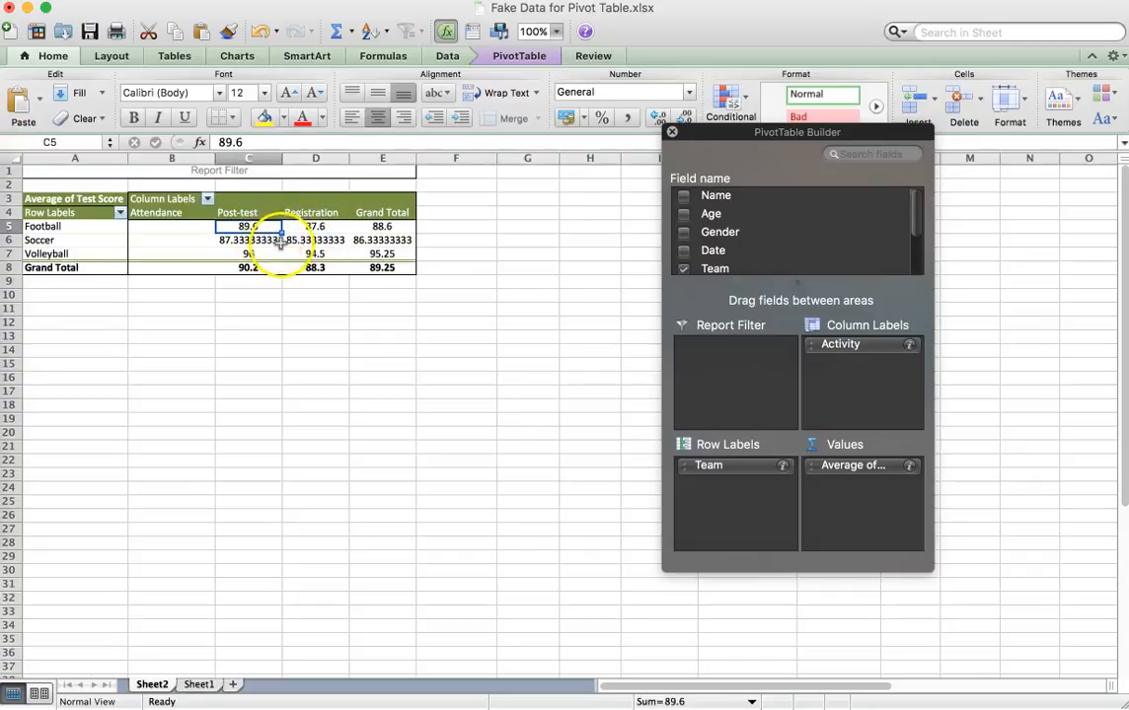
pyautogui.click(328, 240)
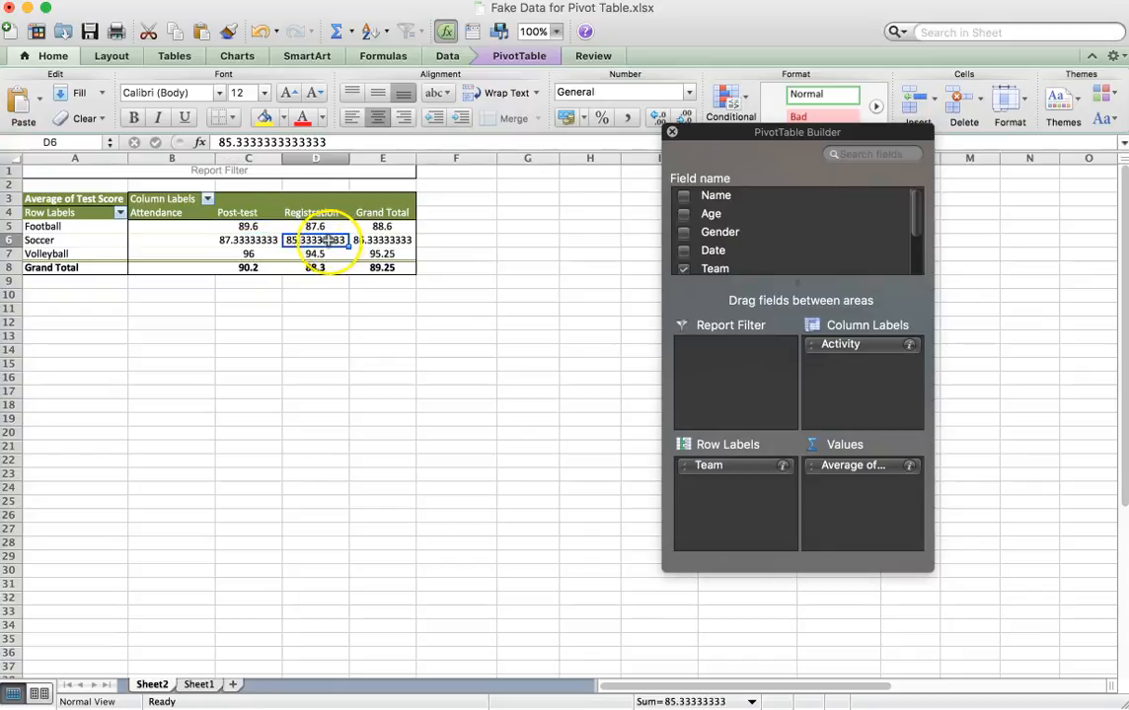
pyautogui.click(256, 240)
pyautogui.click(304, 254)
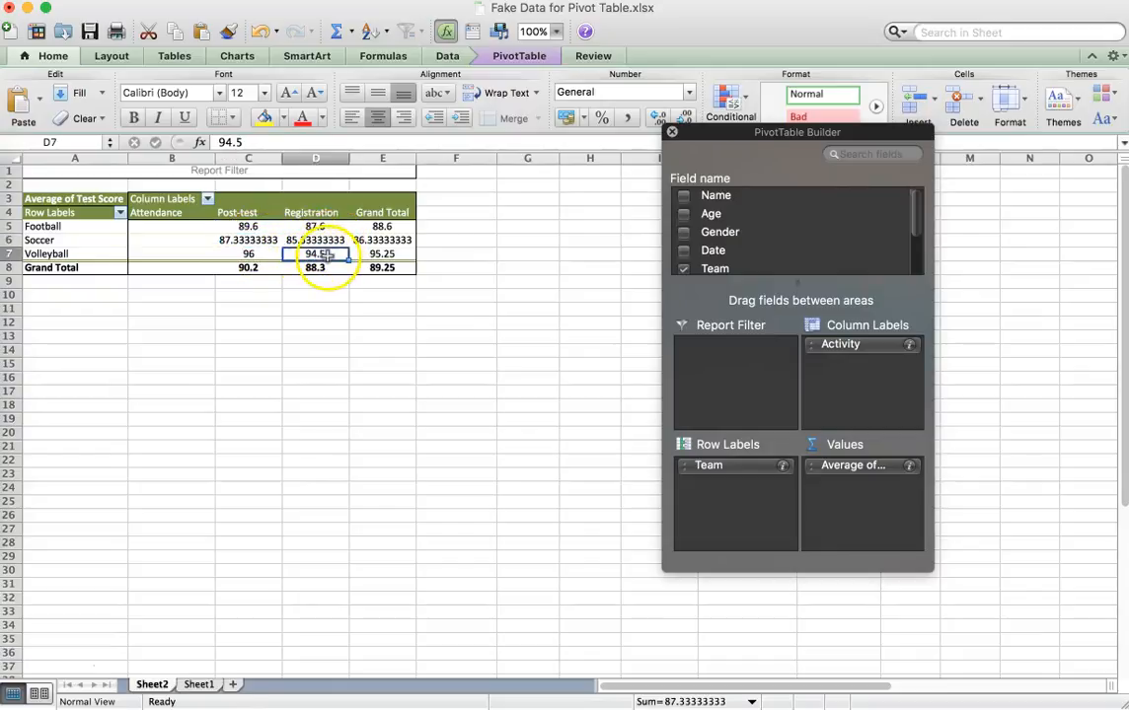
pyautogui.click(269, 255)
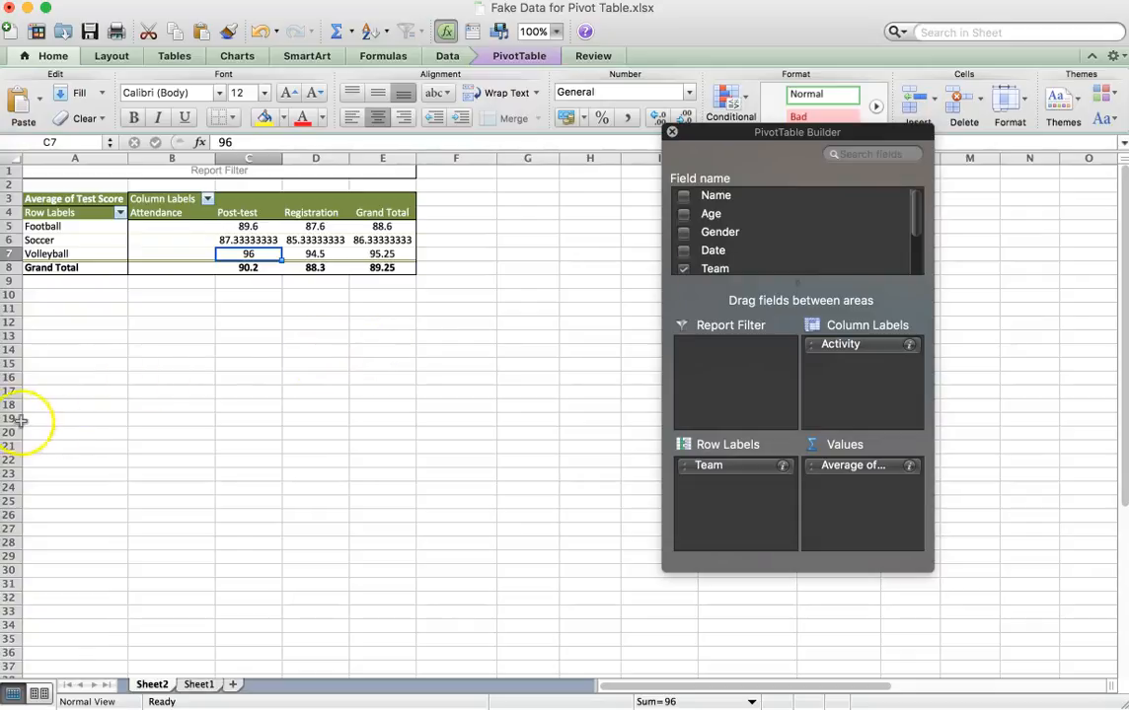
# Switch to the Lesson 9 handout in Google Docs and compare its steps 3 to 5 with the field list in Excel's PivotTable Builder.
pyautogui.click(4, 205)
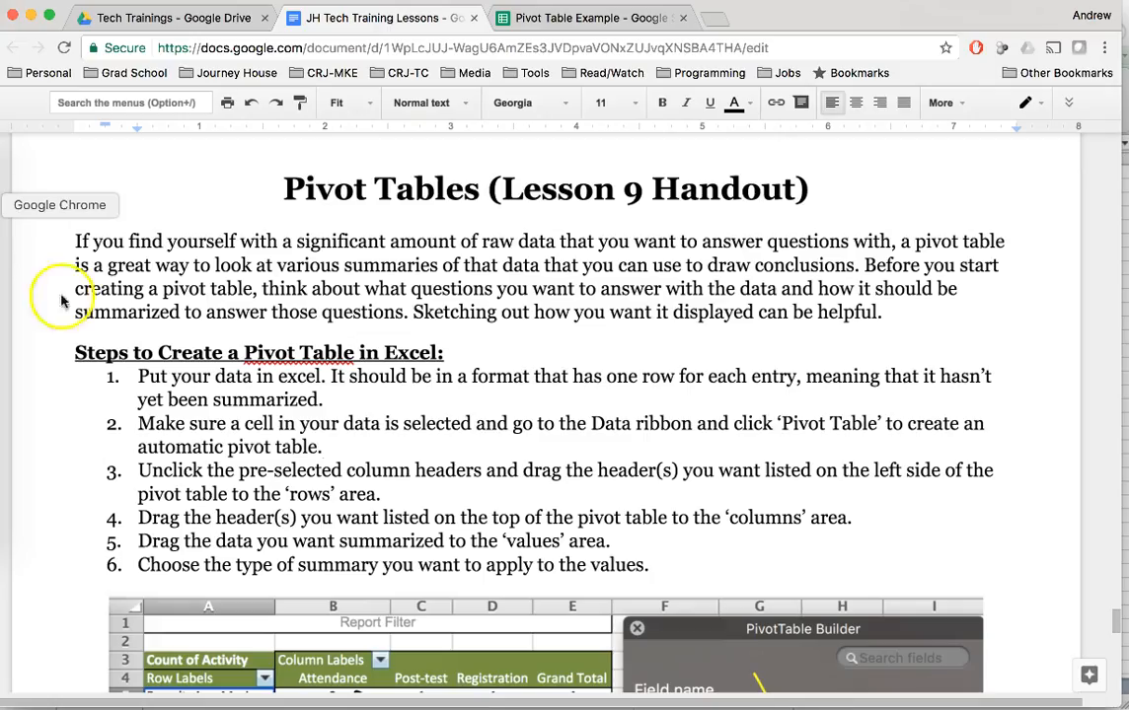
pyautogui.click(139, 471)
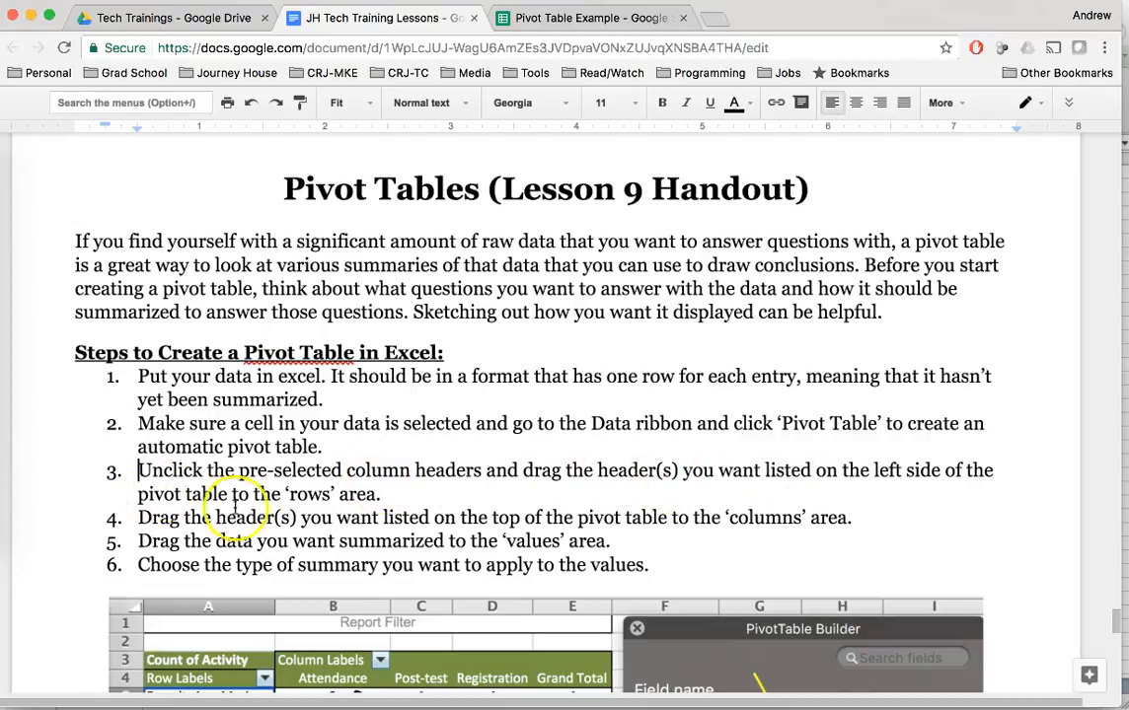
pyautogui.scroll(-2, 367, 503)
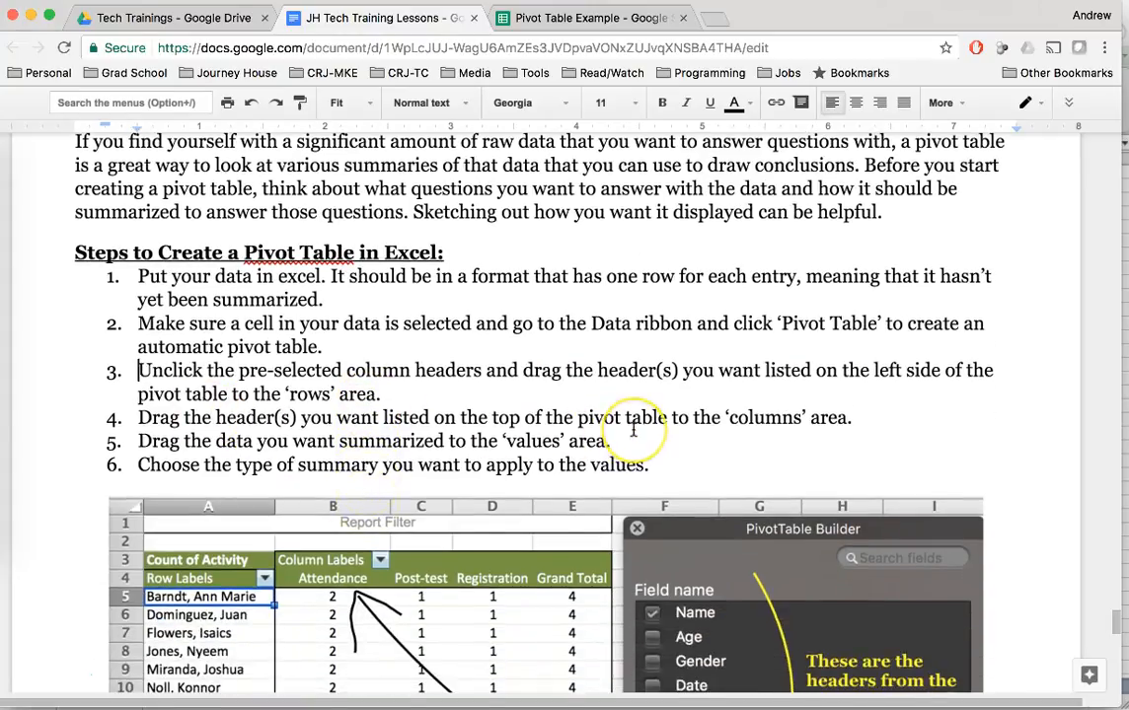
pyautogui.scroll(-2, 632, 429)
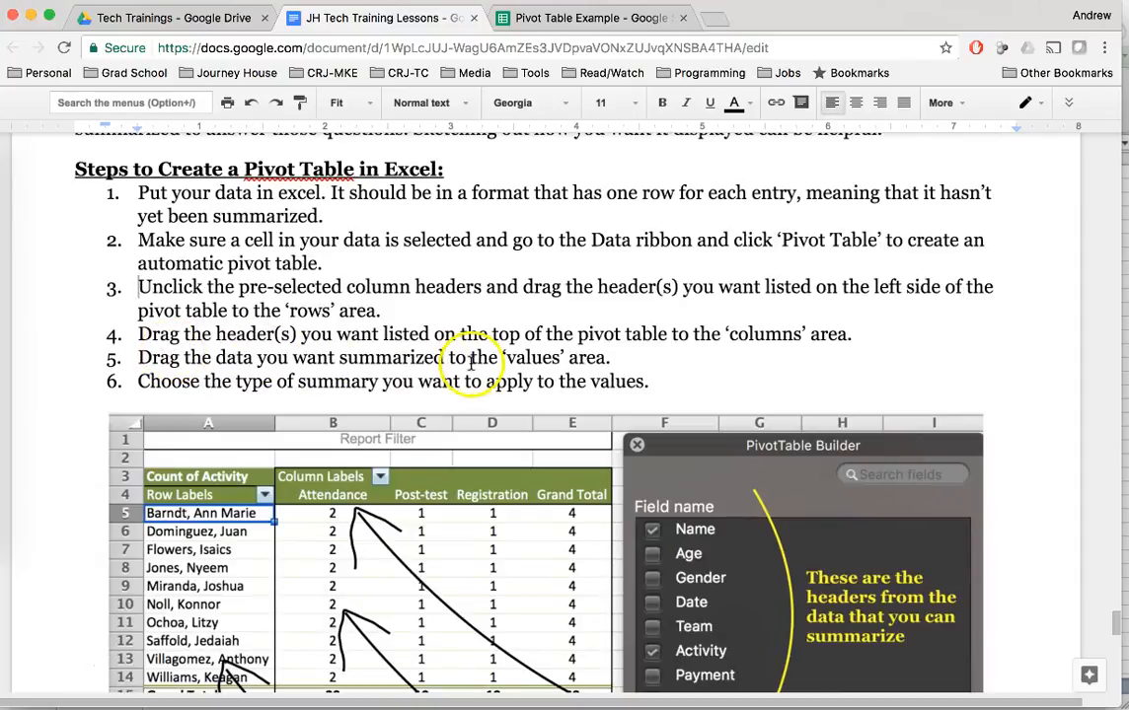
pyautogui.click(607, 358)
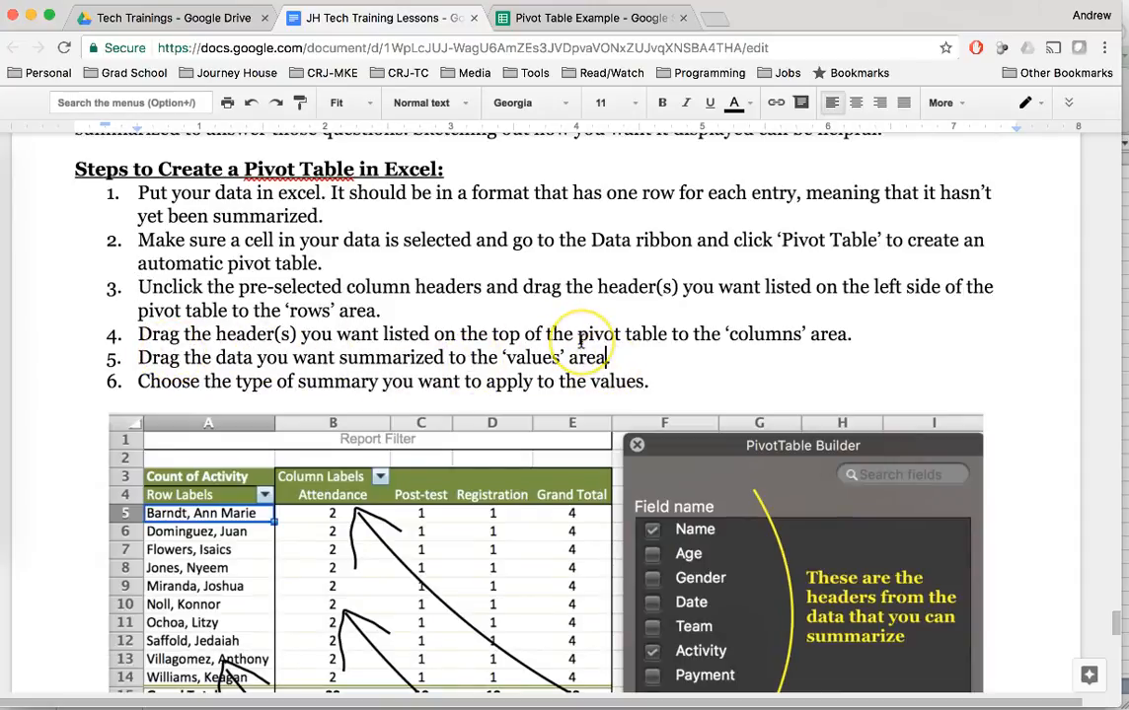
pyautogui.click(1, 423)
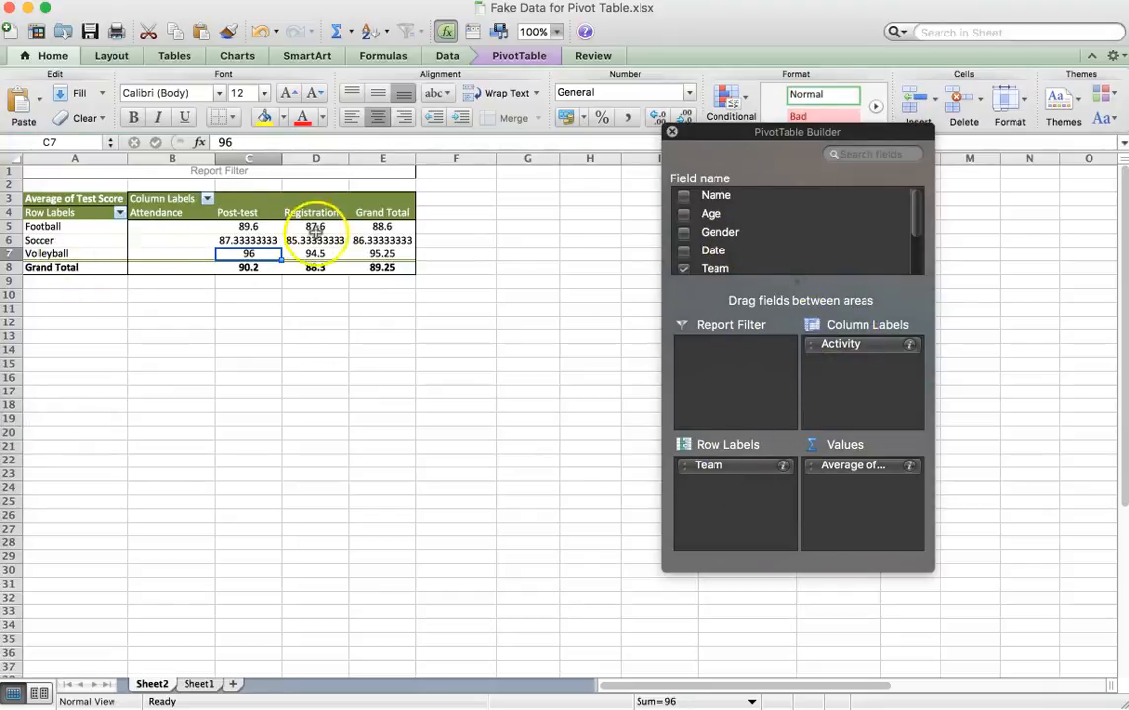
pyautogui.scroll(-3, 716, 242)
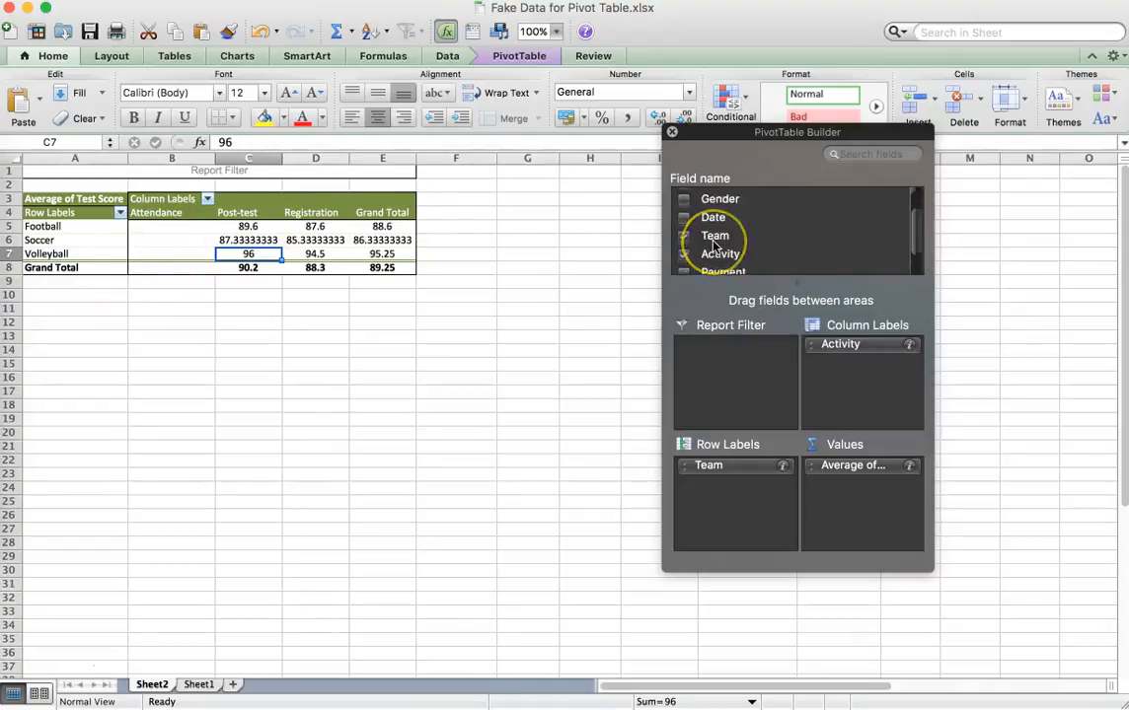
pyautogui.scroll(-2, 690, 246)
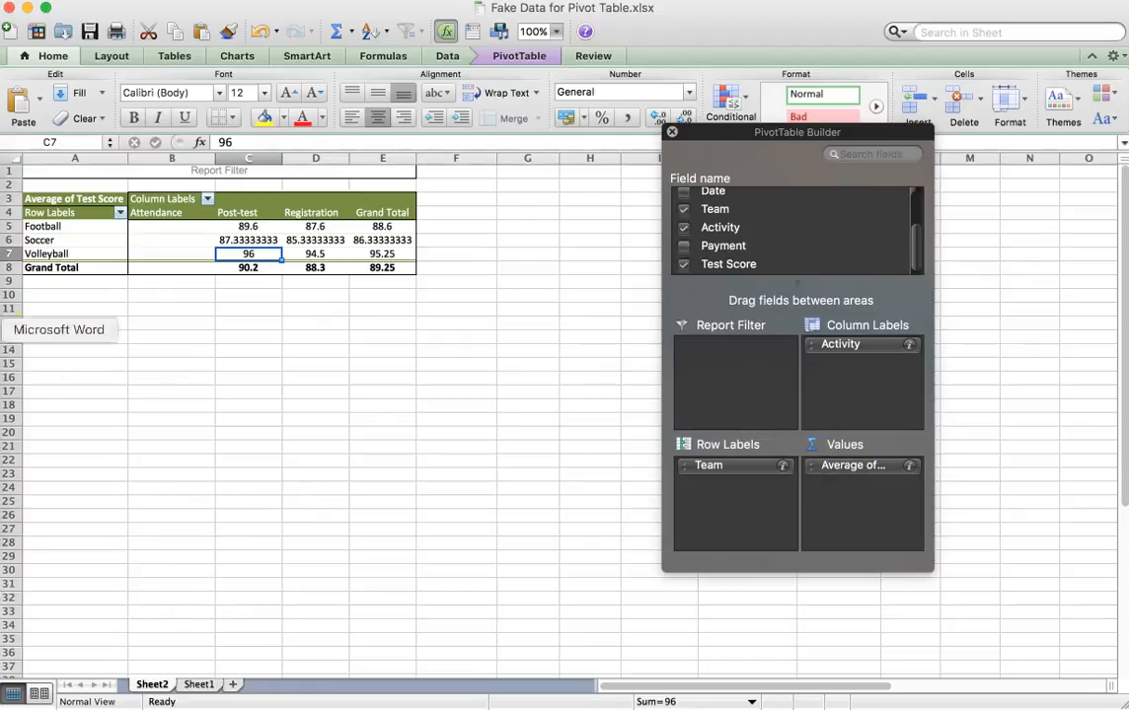
# Return to the handout in Google Docs and read step 6 on choosing the type of summary for the values.
pyautogui.click(10, 211)
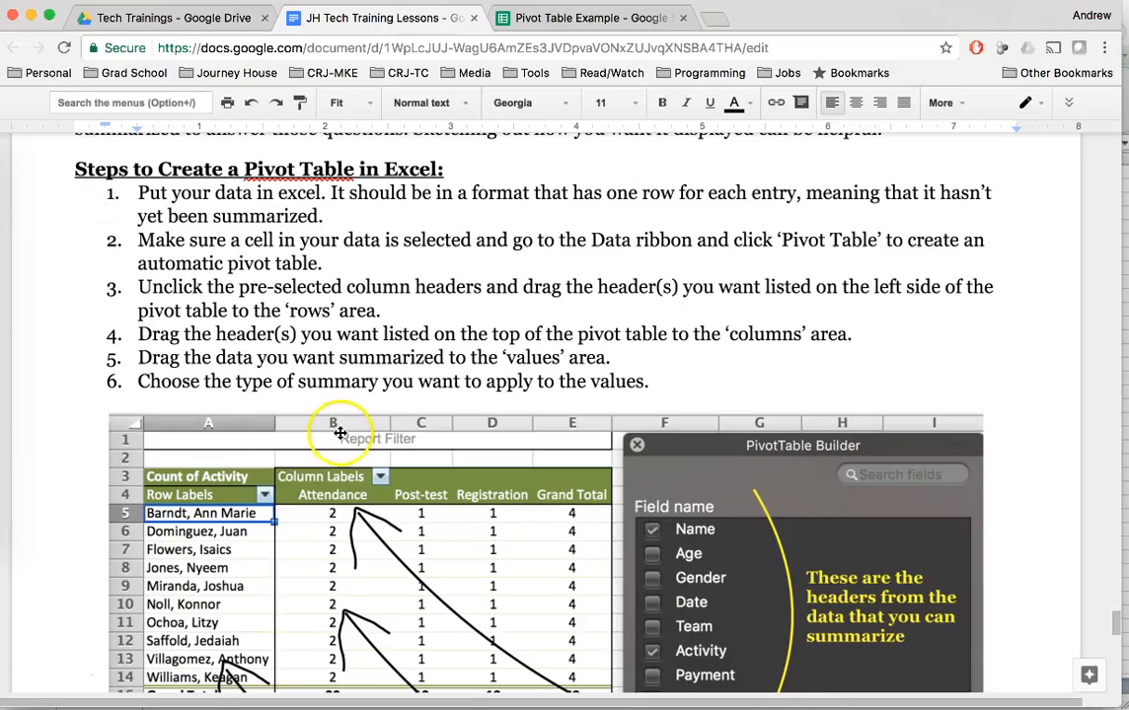
pyautogui.scroll(-2, 341, 432)
pyautogui.scroll(-4, 340, 432)
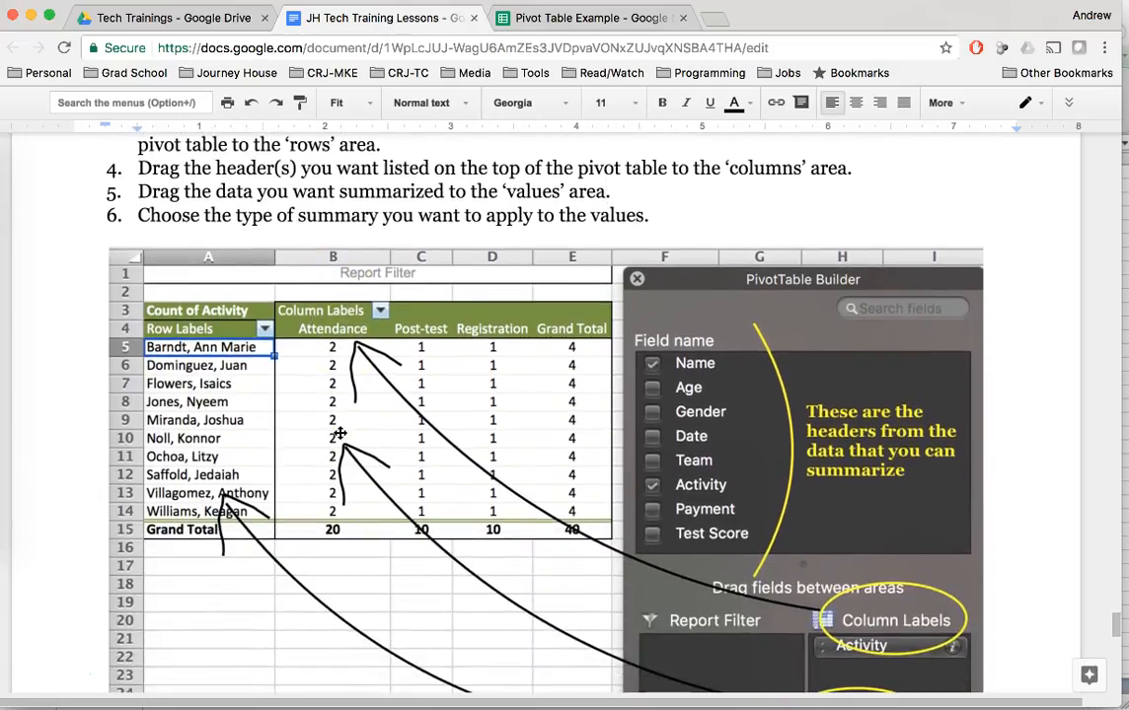
pyautogui.click(134, 214)
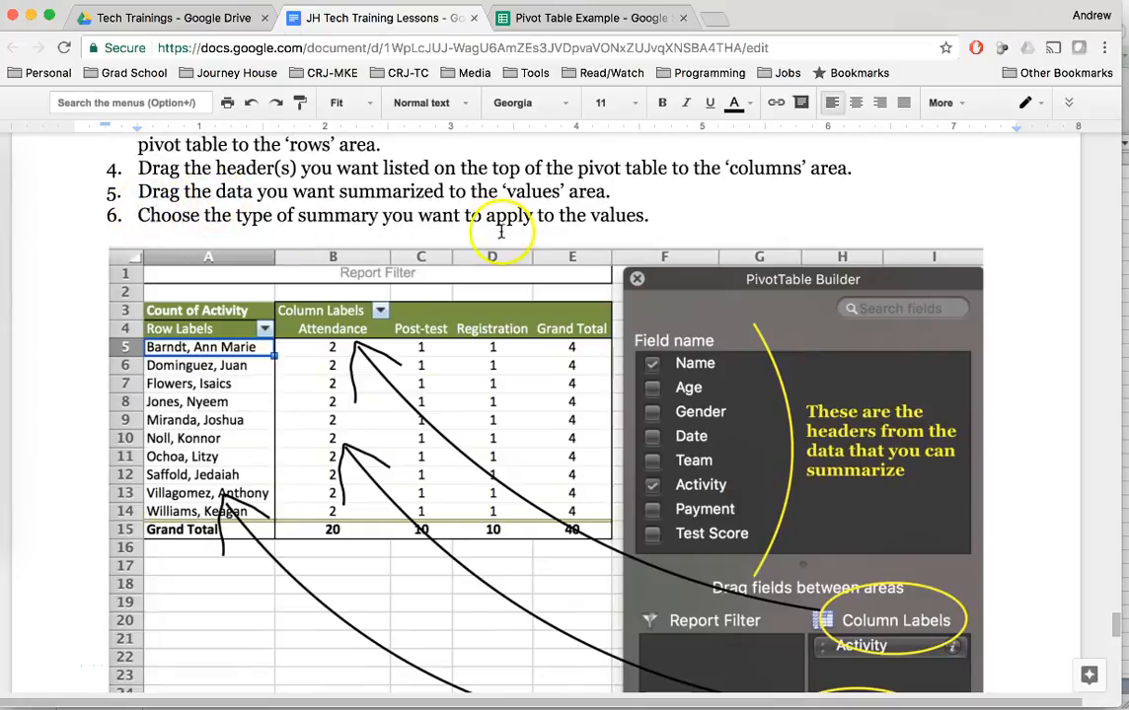
pyautogui.click(659, 216)
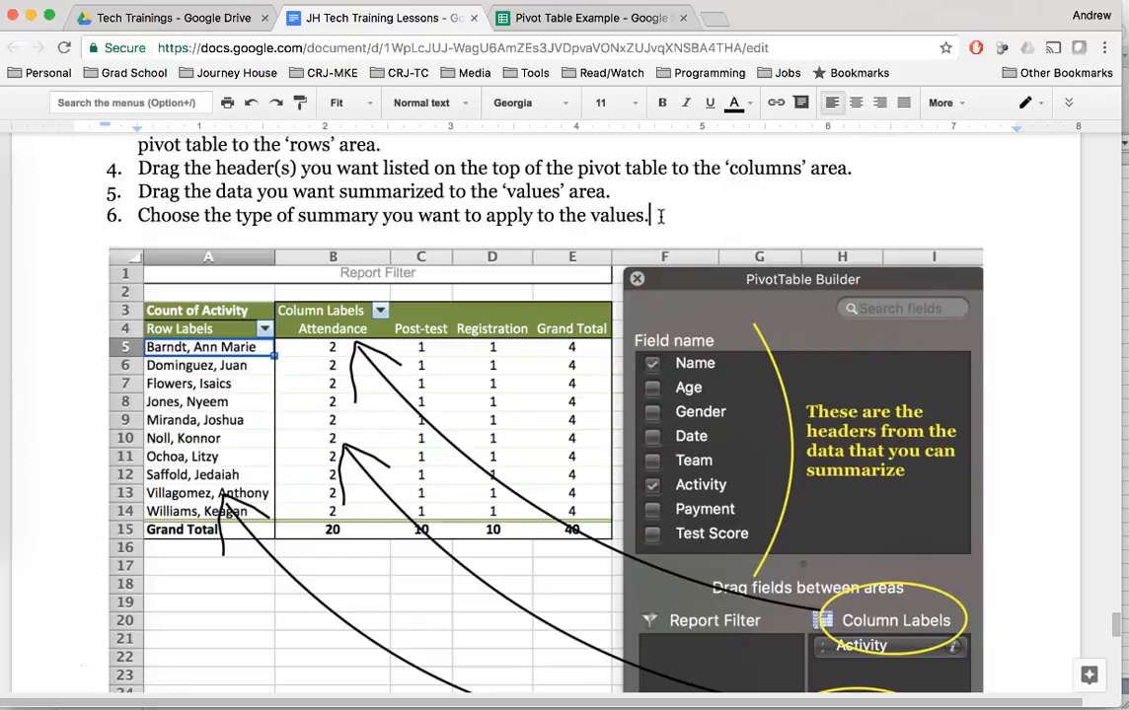
# Study the handout's annotated PivotTable Builder picture and the bonus Excel tip on creating a filter.
pyautogui.scroll(-5, 509, 376)
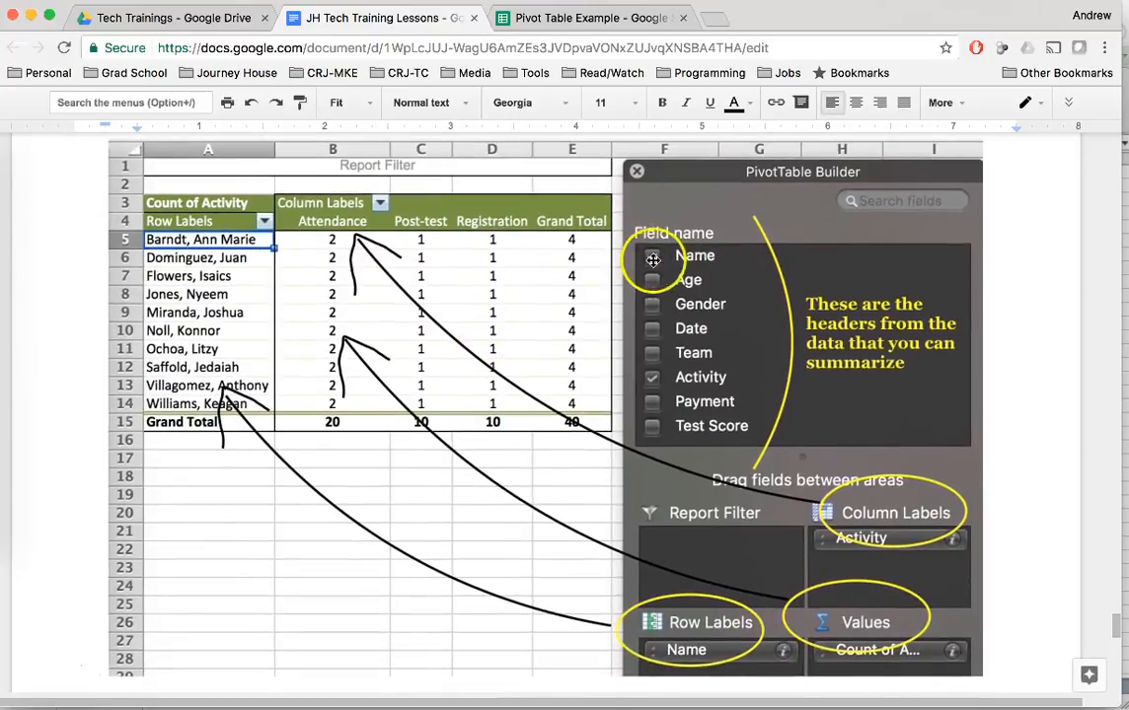
pyautogui.click(657, 255)
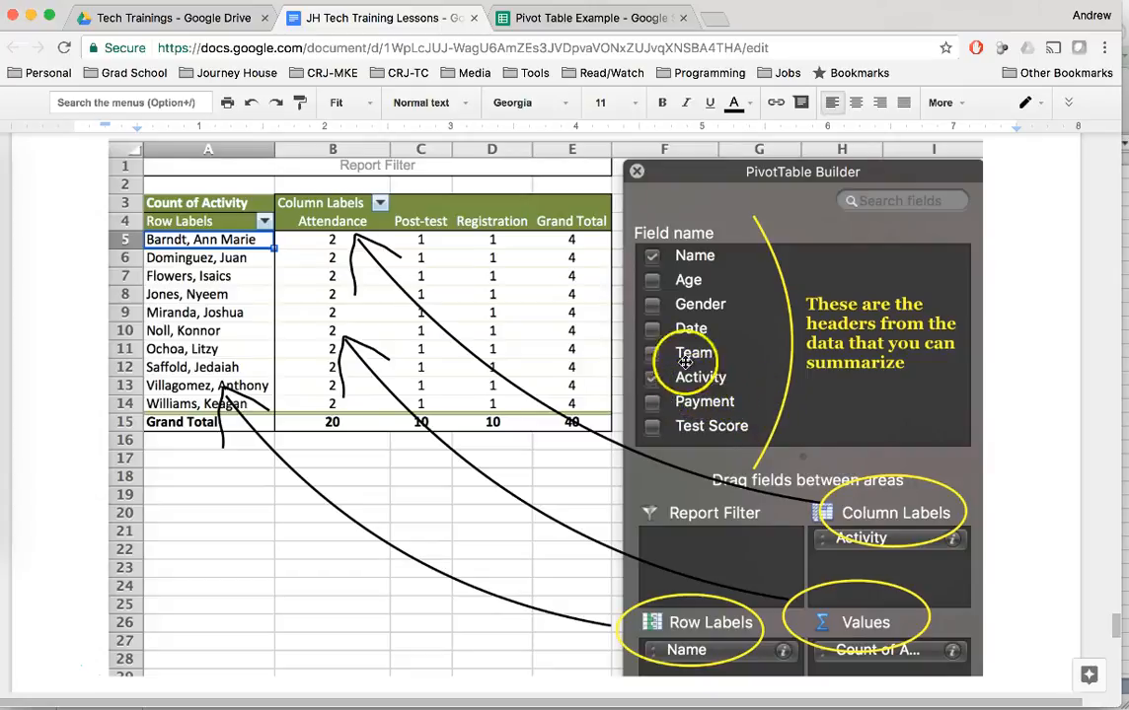
pyautogui.scroll(-2, 749, 384)
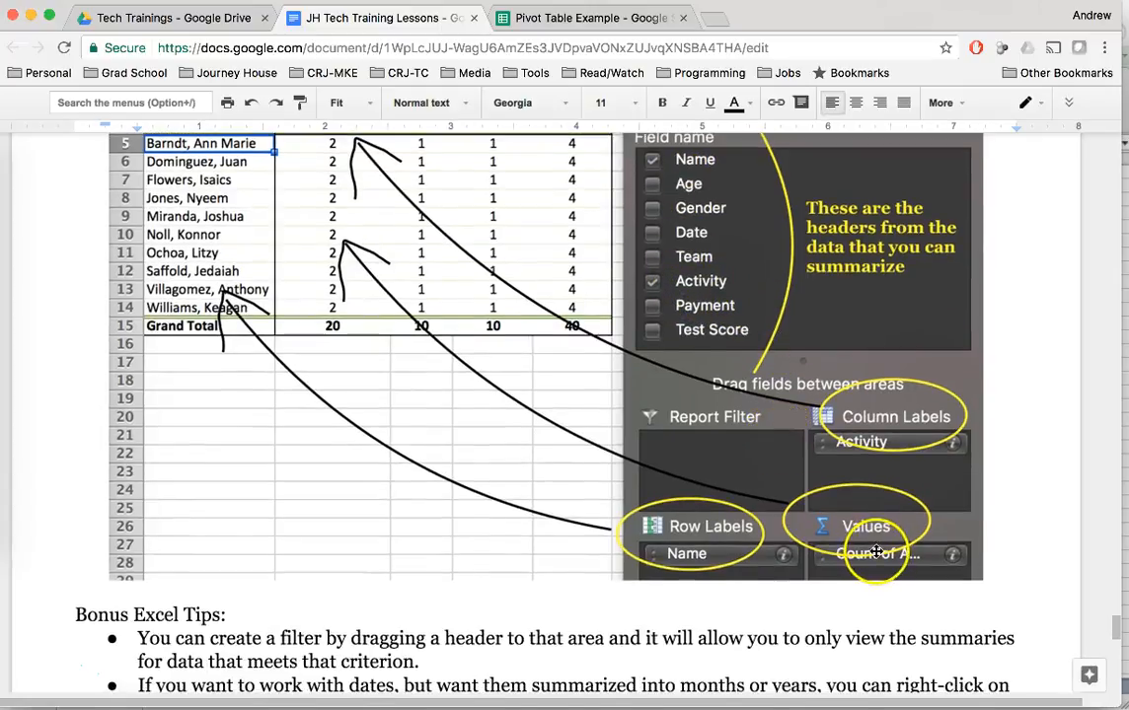
pyautogui.scroll(1, 876, 553)
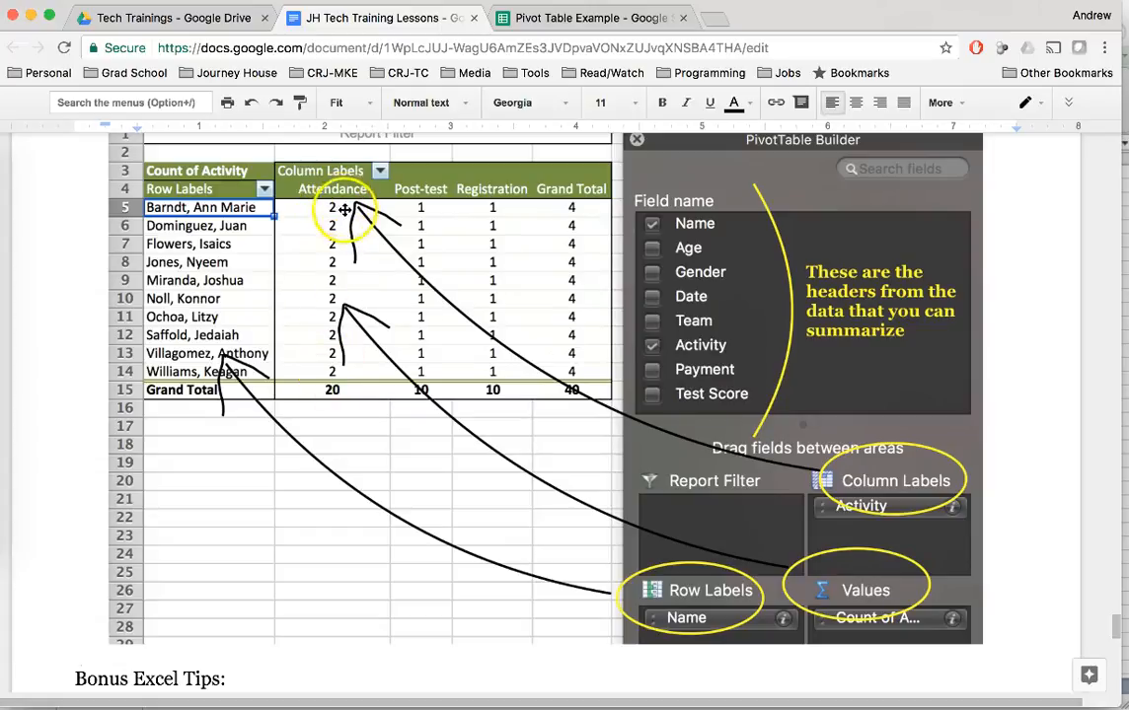
pyautogui.scroll(-3, 369, 299)
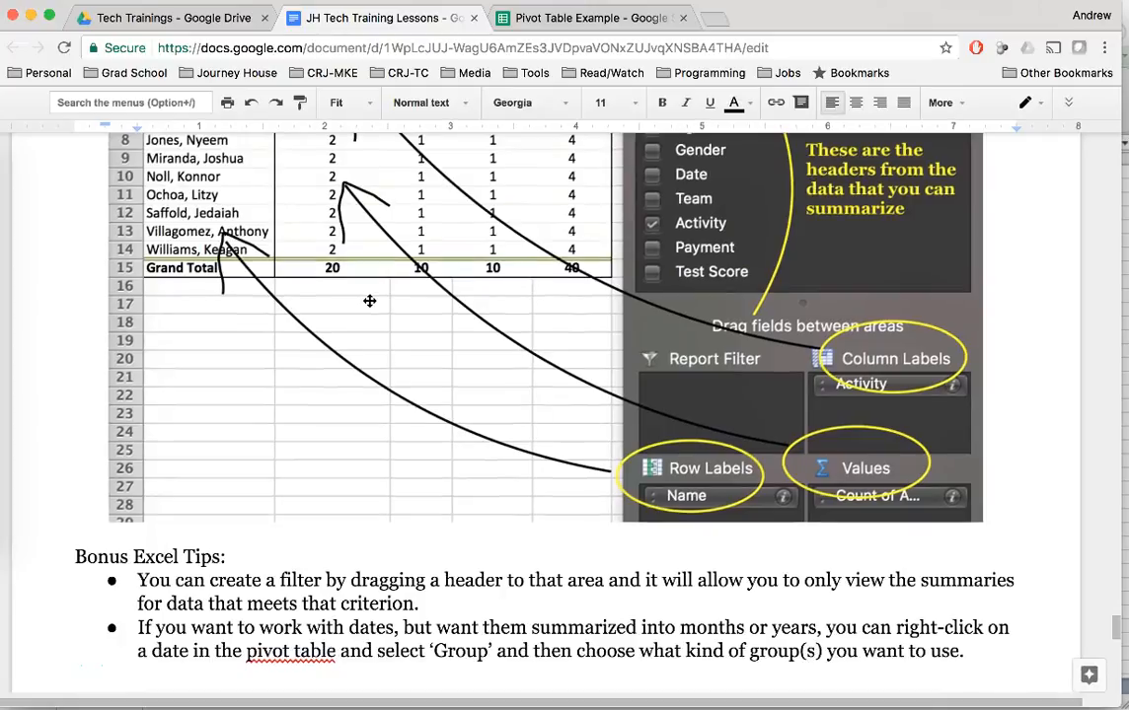
pyautogui.scroll(-2, 369, 300)
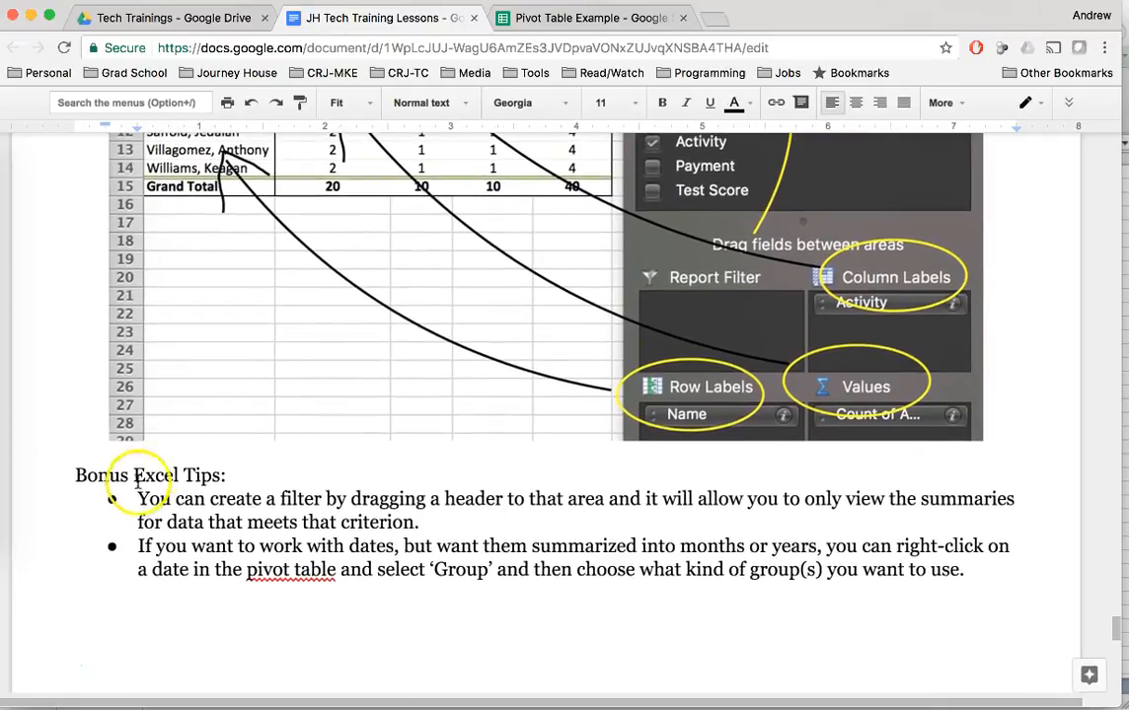
pyautogui.click(138, 492)
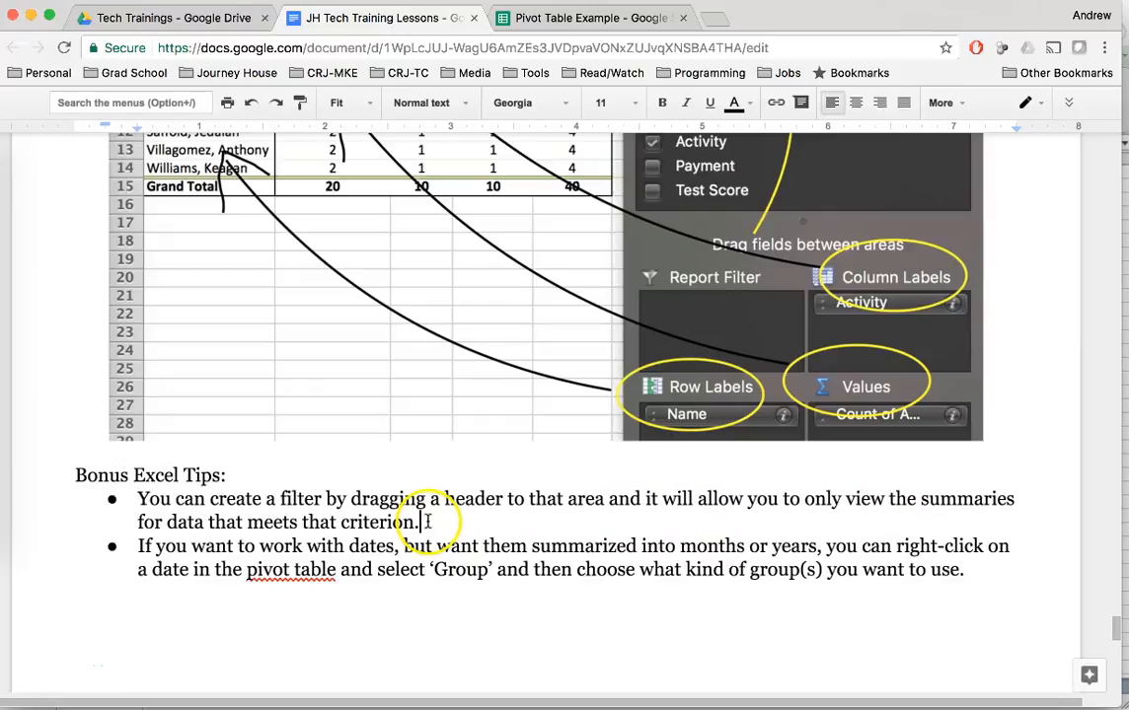
# Switch to Excel and clear the pivot table by removing the Activity, Team and Test Score fields from its areas.
pyautogui.click(3, 380)
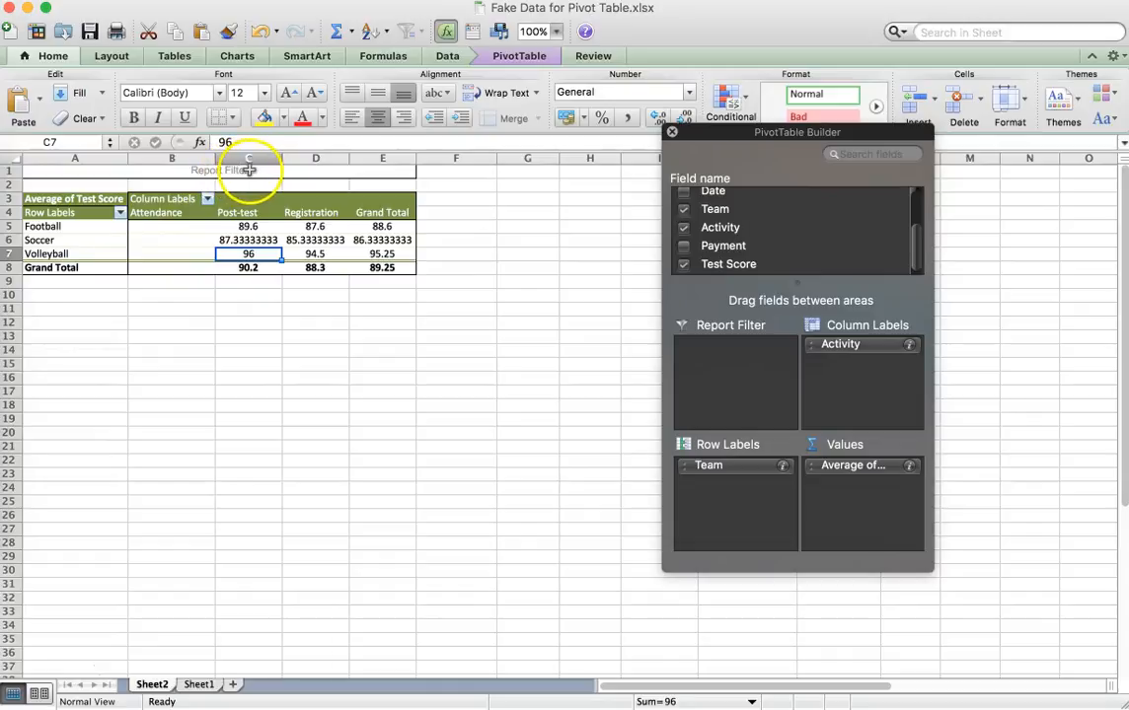
pyautogui.scroll(3, 786, 244)
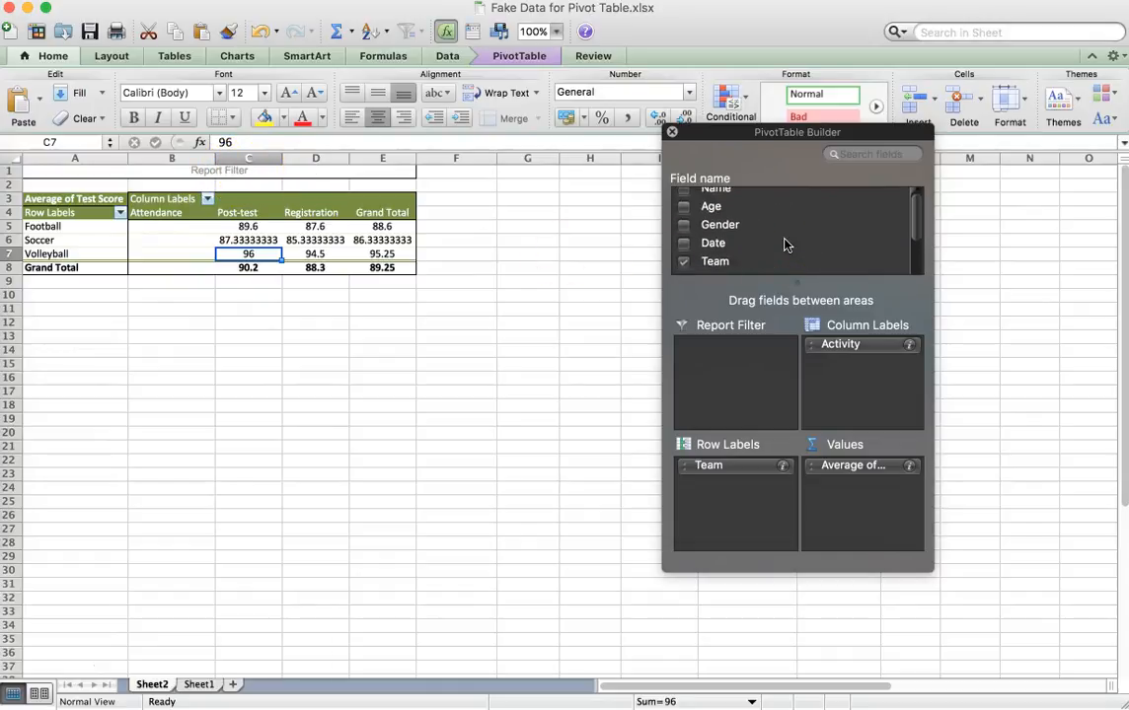
pyautogui.scroll(-3, 786, 245)
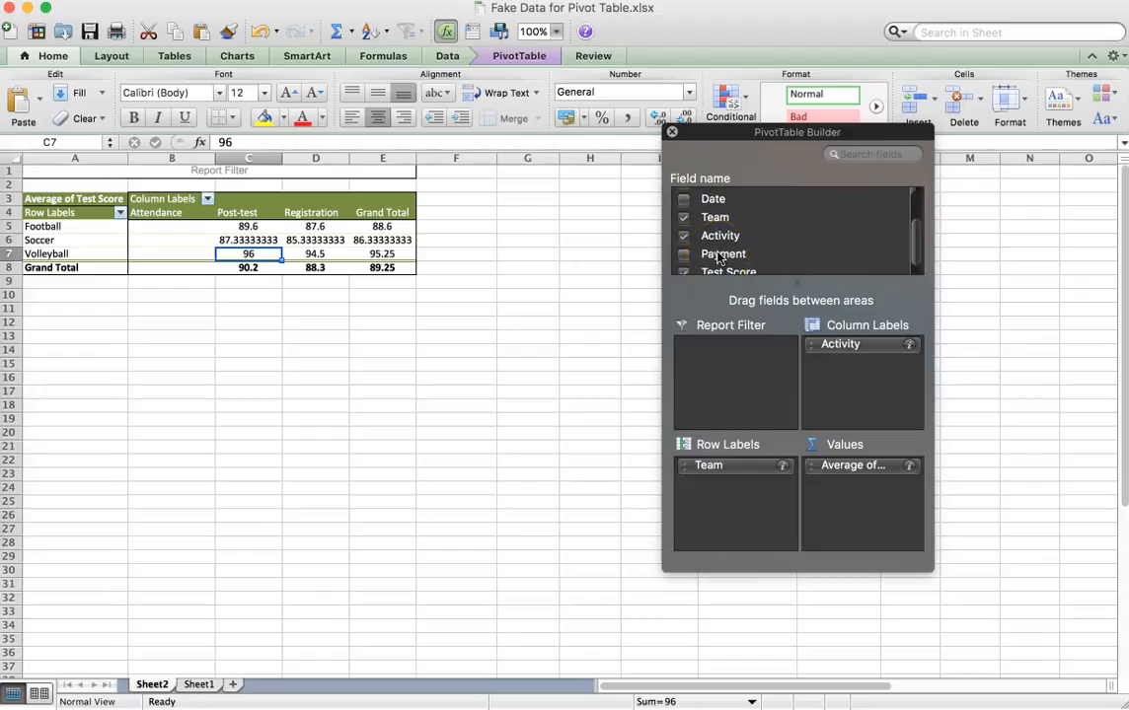
pyautogui.moveTo(848, 350); pyautogui.dragTo(779, 259)
pyautogui.moveTo(732, 470); pyautogui.dragTo(761, 254)
pyautogui.moveTo(869, 473); pyautogui.dragTo(714, 487)
# Add the Gender field to the pivot table's row labels and the Payment field to its values.
pyautogui.scroll(1, 749, 230)
pyautogui.scroll(-3, 764, 249)
pyautogui.moveTo(721, 258); pyautogui.dragTo(858, 498)
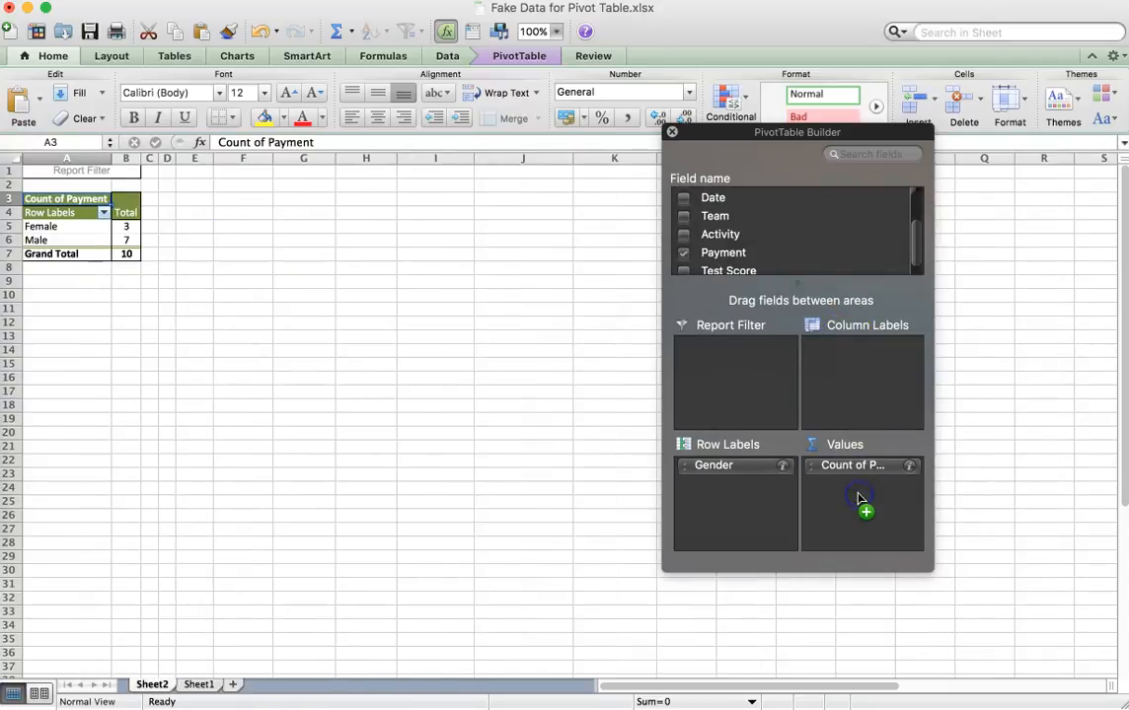
# Summarize the Payment value field by Sum instead of Count.
pyautogui.click(910, 467)
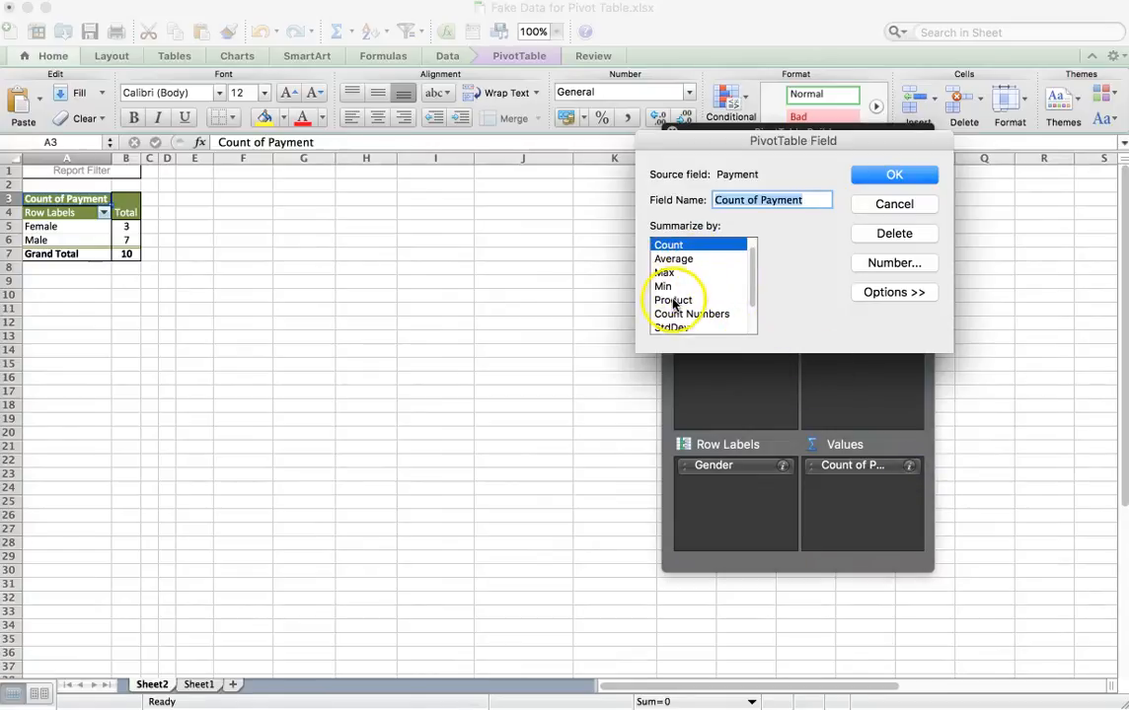
pyautogui.scroll(1, 677, 292)
pyautogui.click(695, 246)
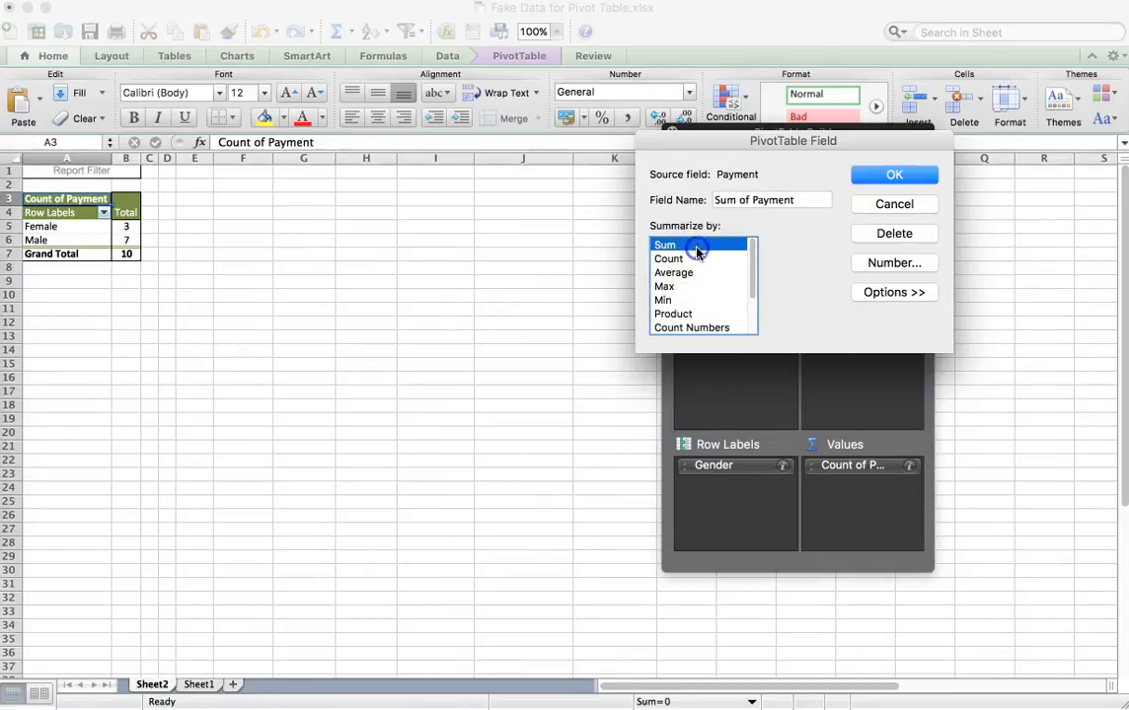
pyautogui.click(894, 178)
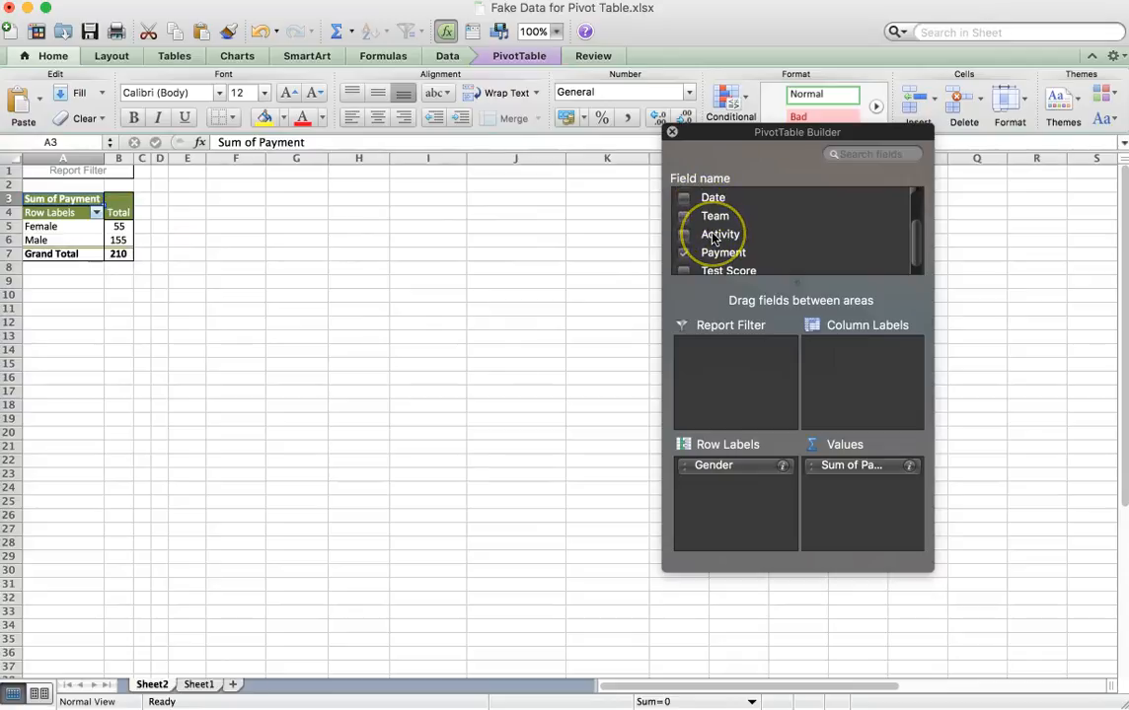
# Add the Team field as a report filter and restrict the pivot table to Football only.
pyautogui.moveTo(720, 269); pyautogui.dragTo(731, 370)
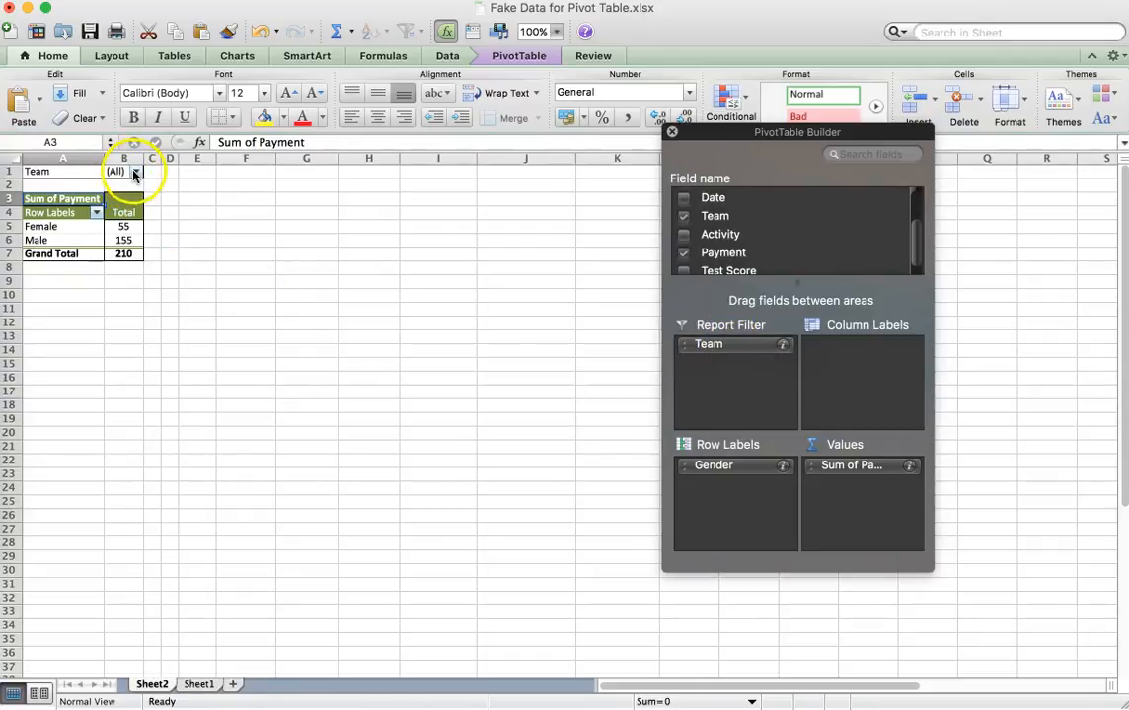
pyautogui.click(136, 172)
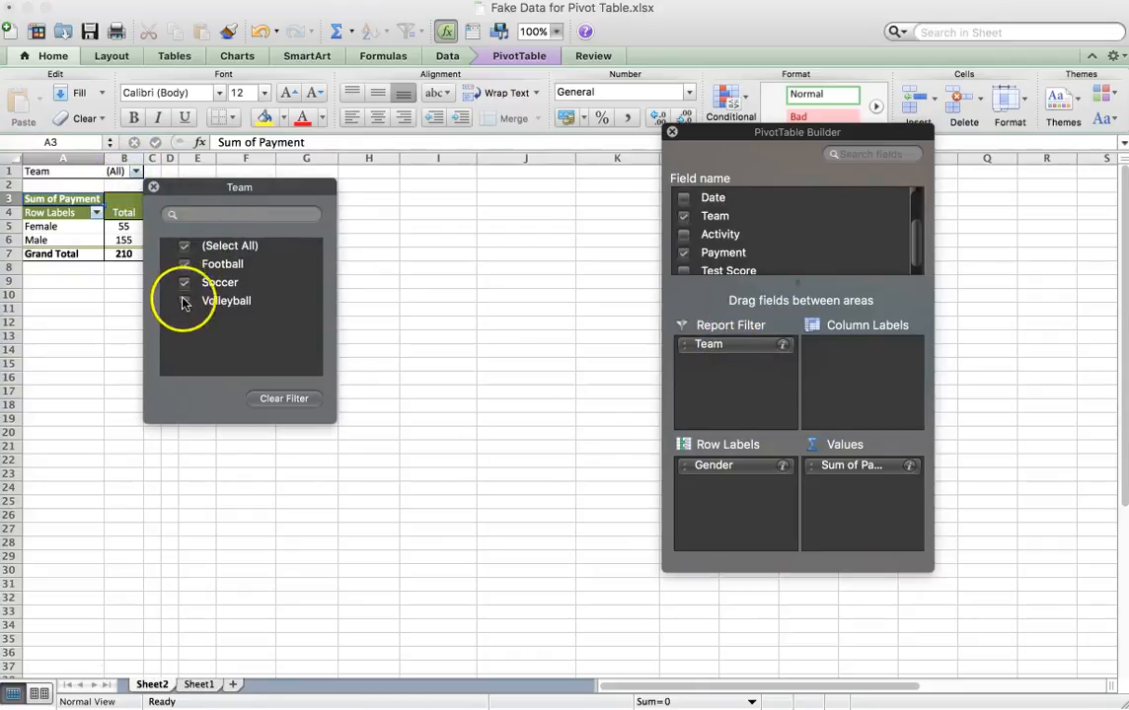
pyautogui.click(185, 247)
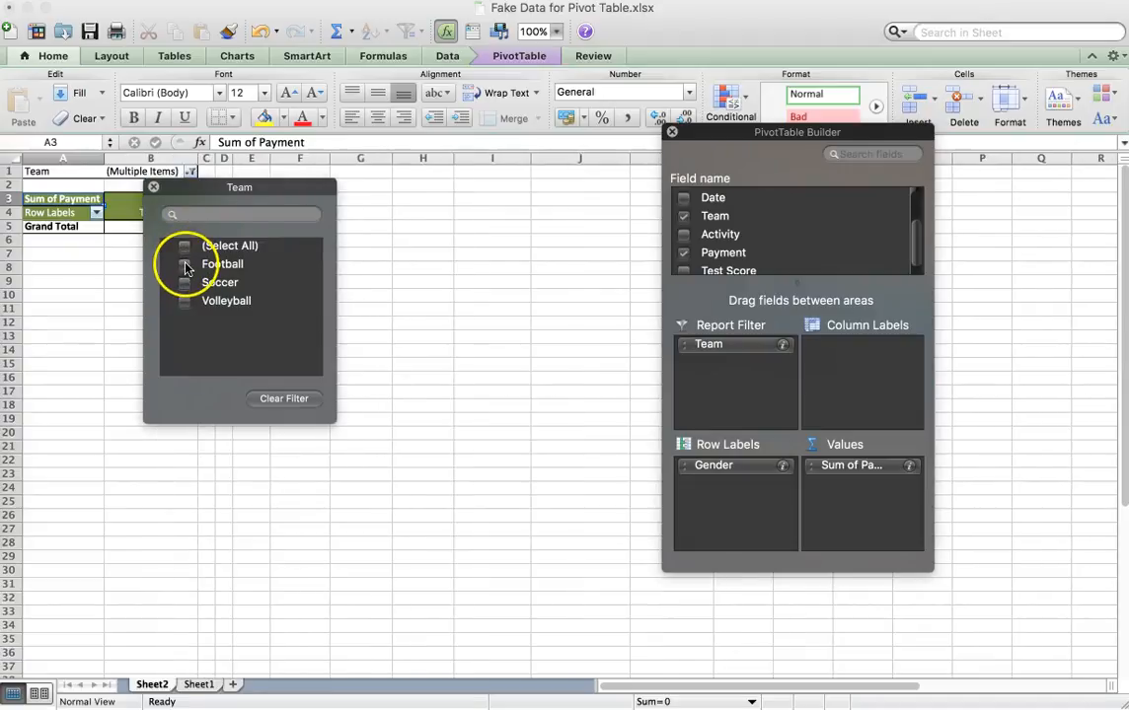
pyautogui.click(185, 264)
pyautogui.click(373, 308)
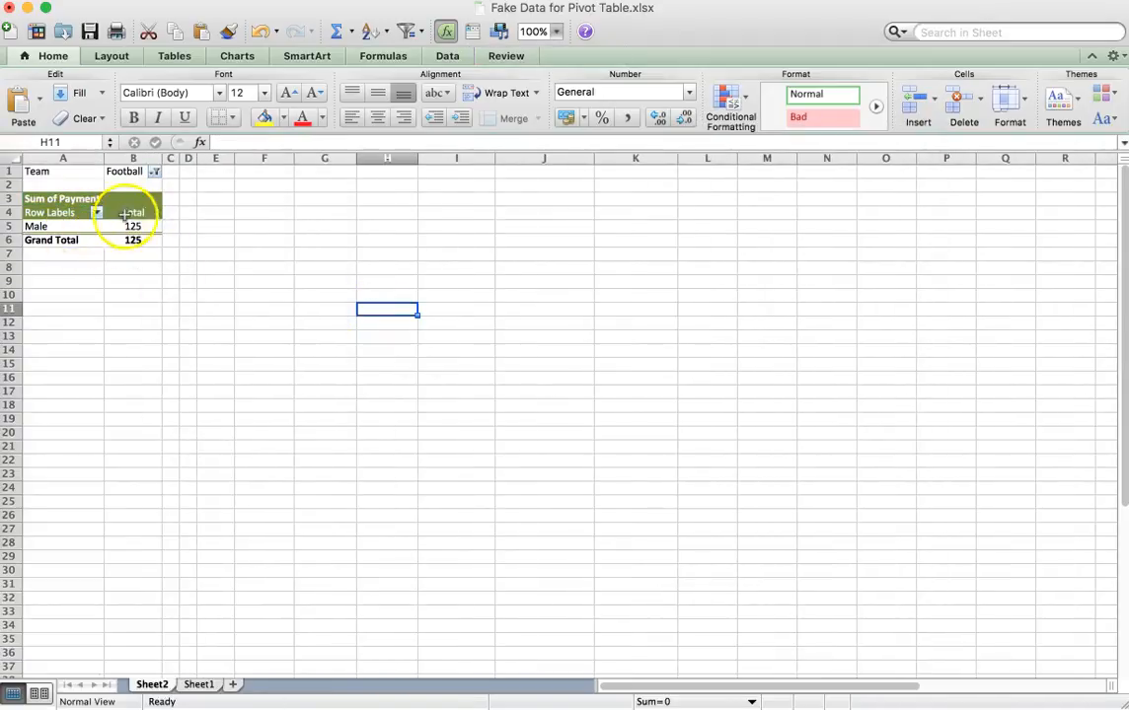
# Change the Team report filter to show only Soccer and select the Female row label.
pyautogui.click(154, 172)
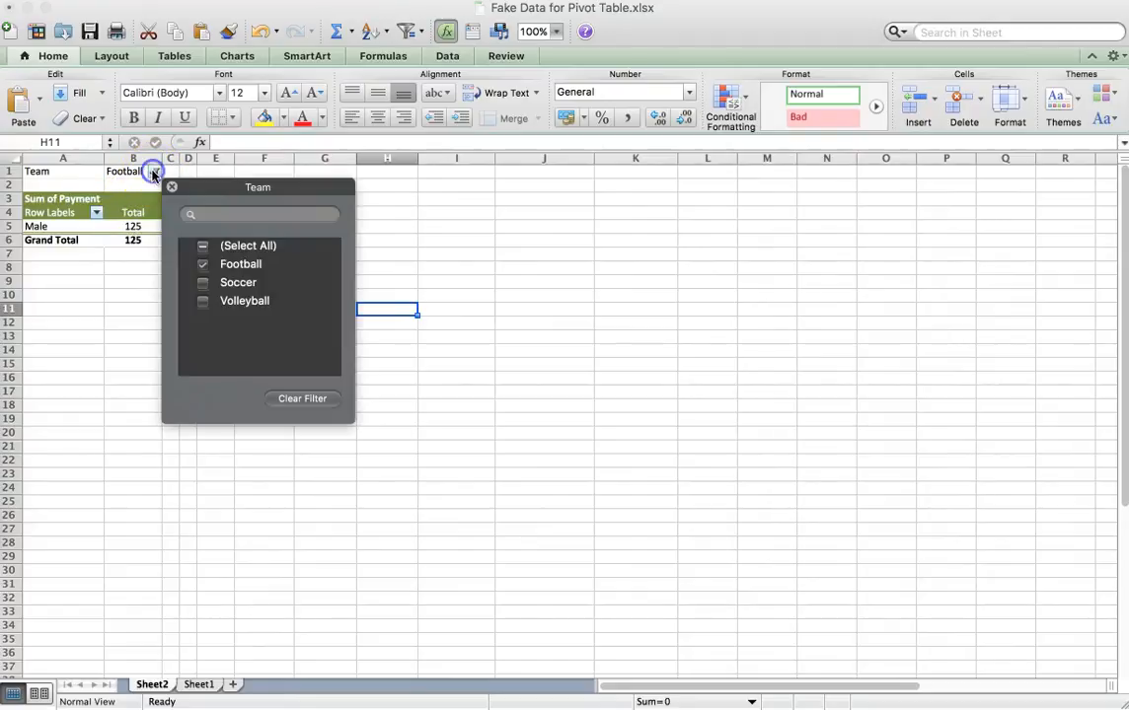
pyautogui.click(202, 263)
pyautogui.click(203, 286)
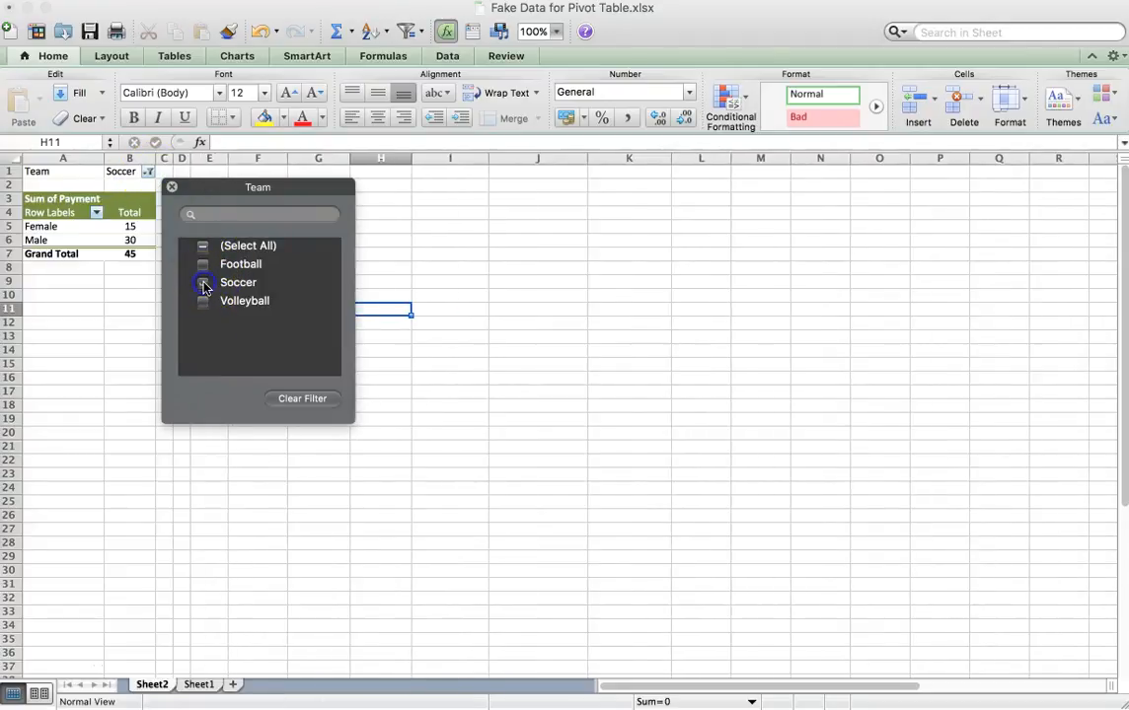
pyautogui.click(428, 391)
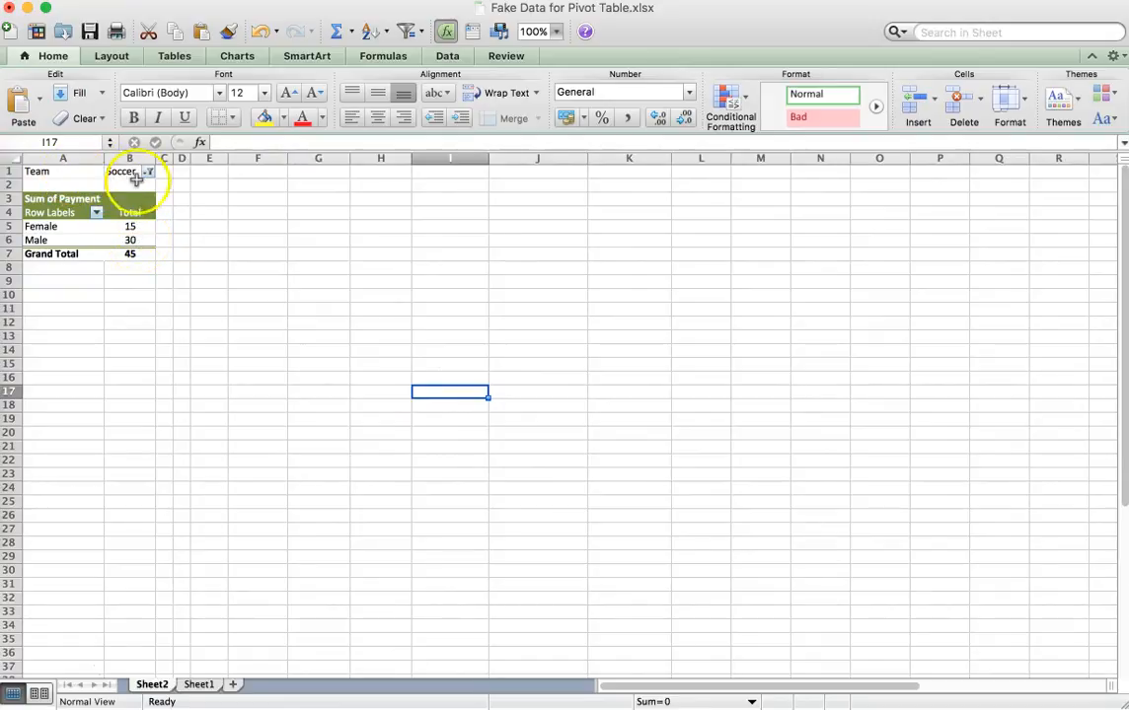
pyautogui.click(61, 228)
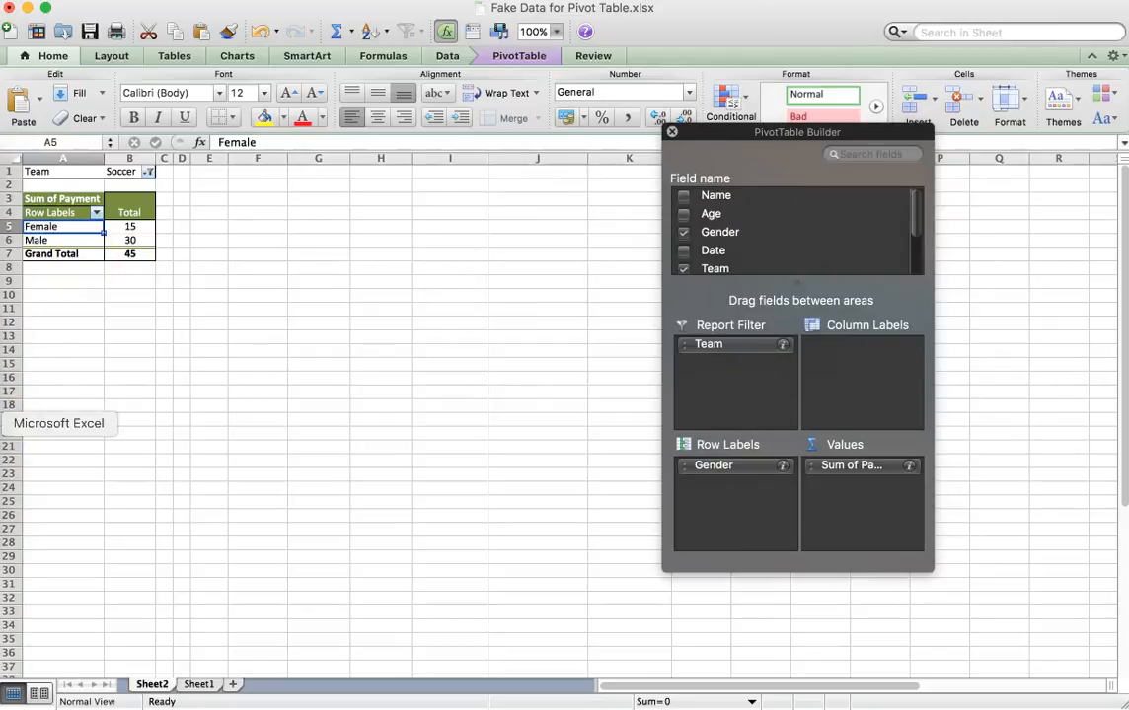
# Switch to the Google Docs handout and replace "ribbon" with "menu" in step 2 of the Google Sheets pivot table instructions.
pyautogui.click(6, 206)
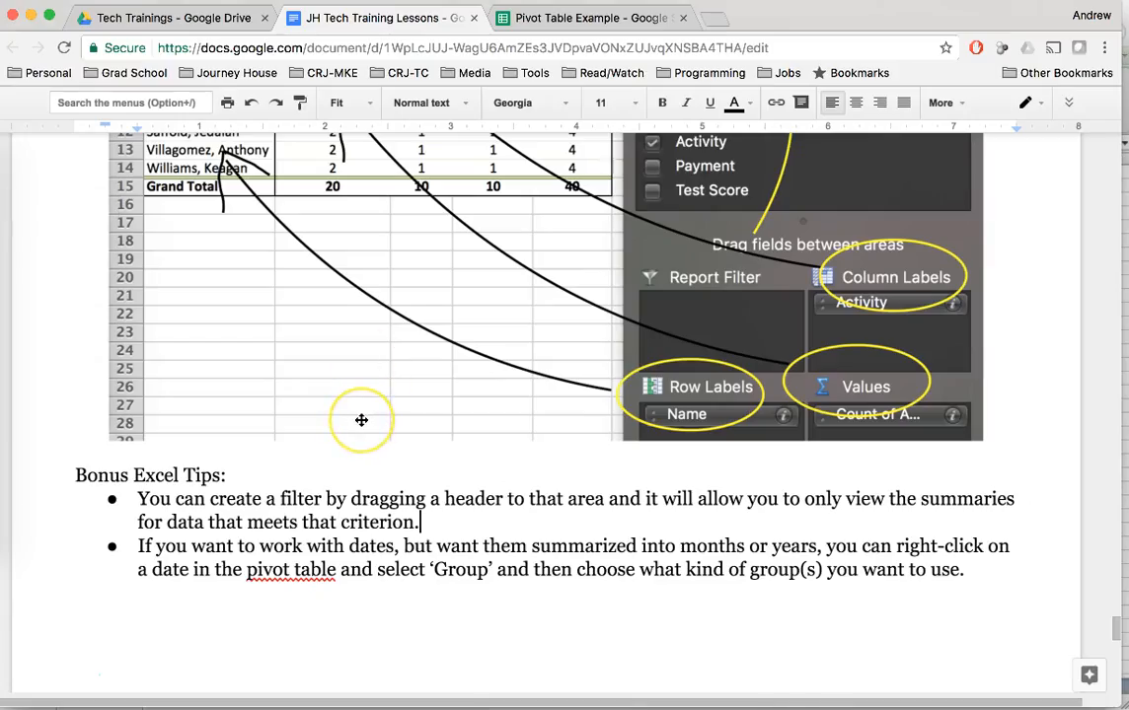
pyautogui.scroll(-10, 361, 420)
pyautogui.scroll(-1, 361, 420)
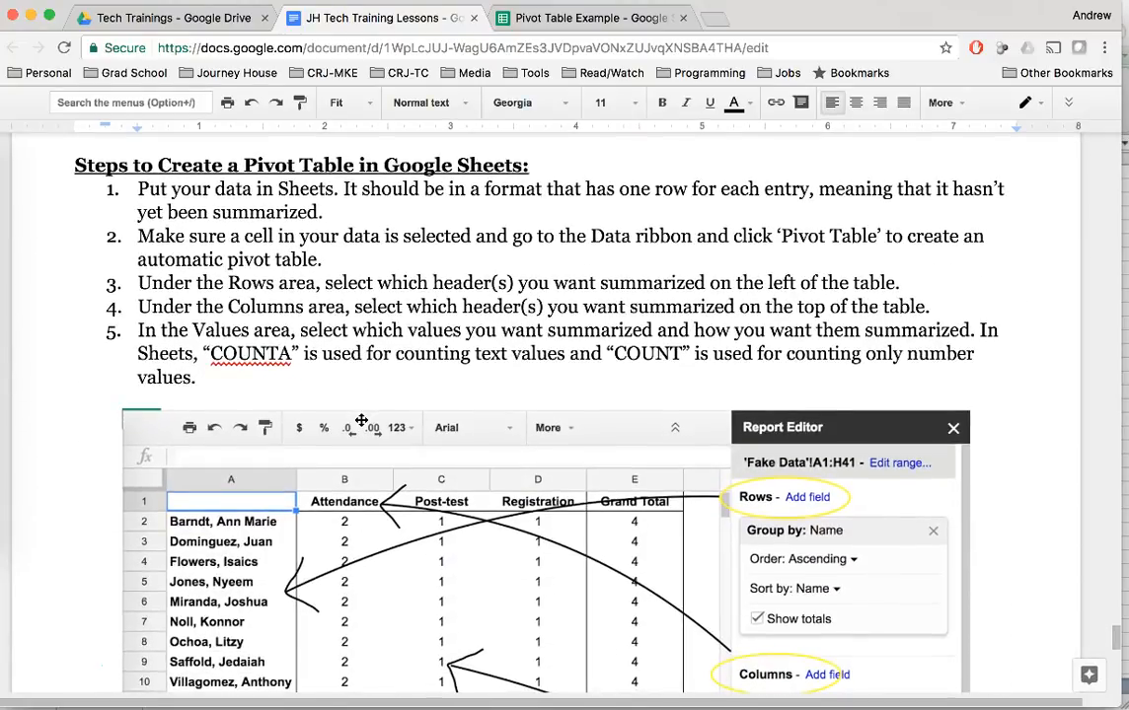
pyautogui.scroll(-2, 264, 328)
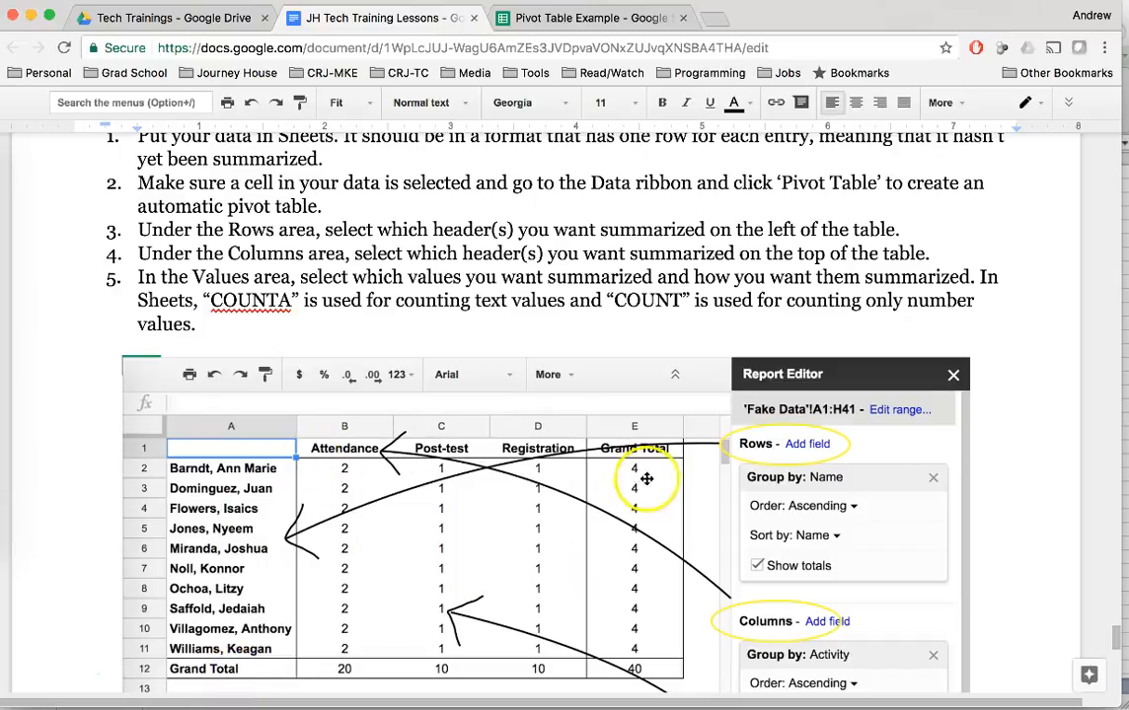
pyautogui.scroll(1, 305, 257)
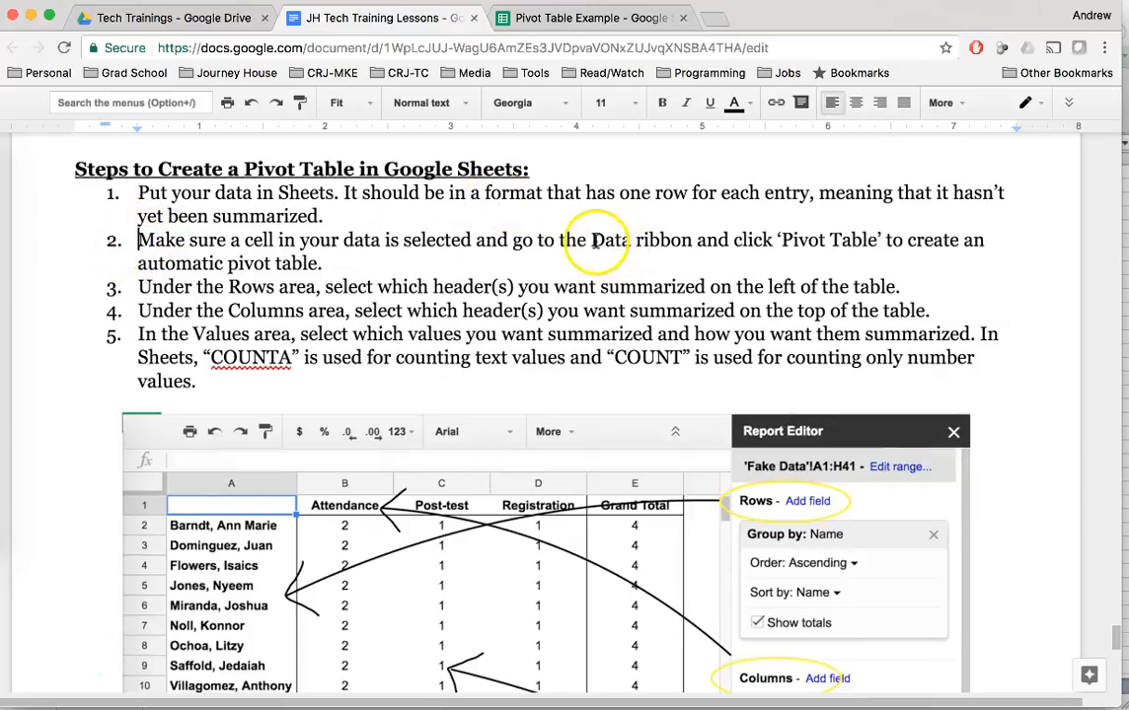
pyautogui.doubleClick(649, 239)
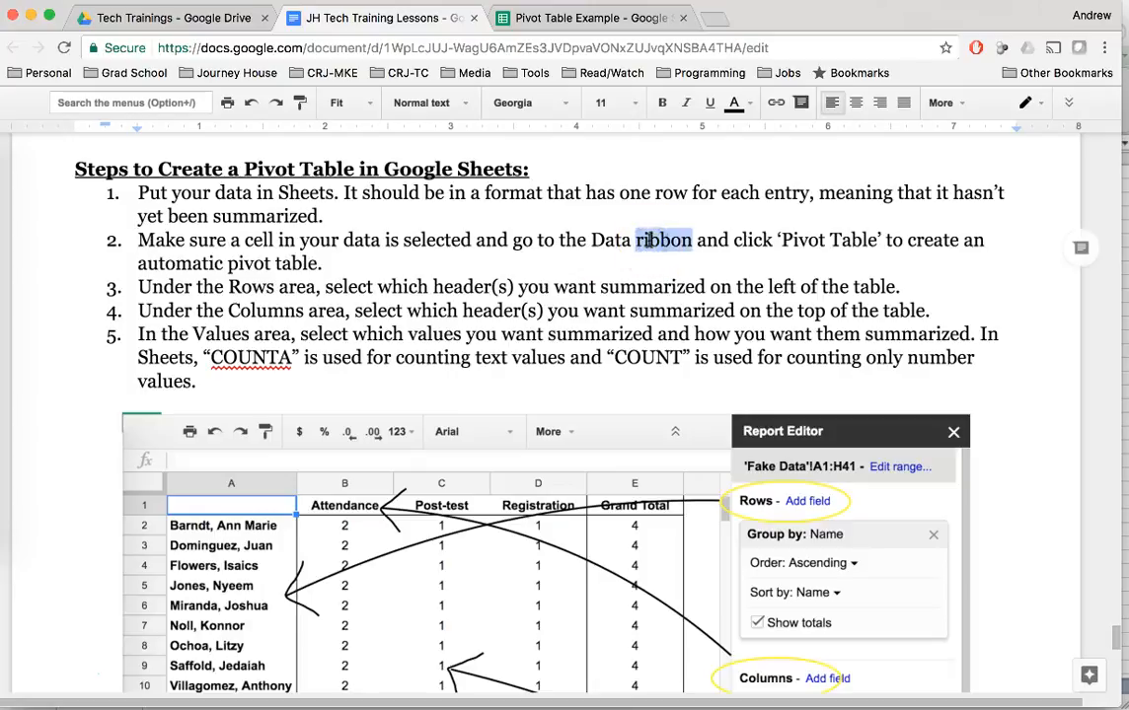
pyautogui.write('menu')
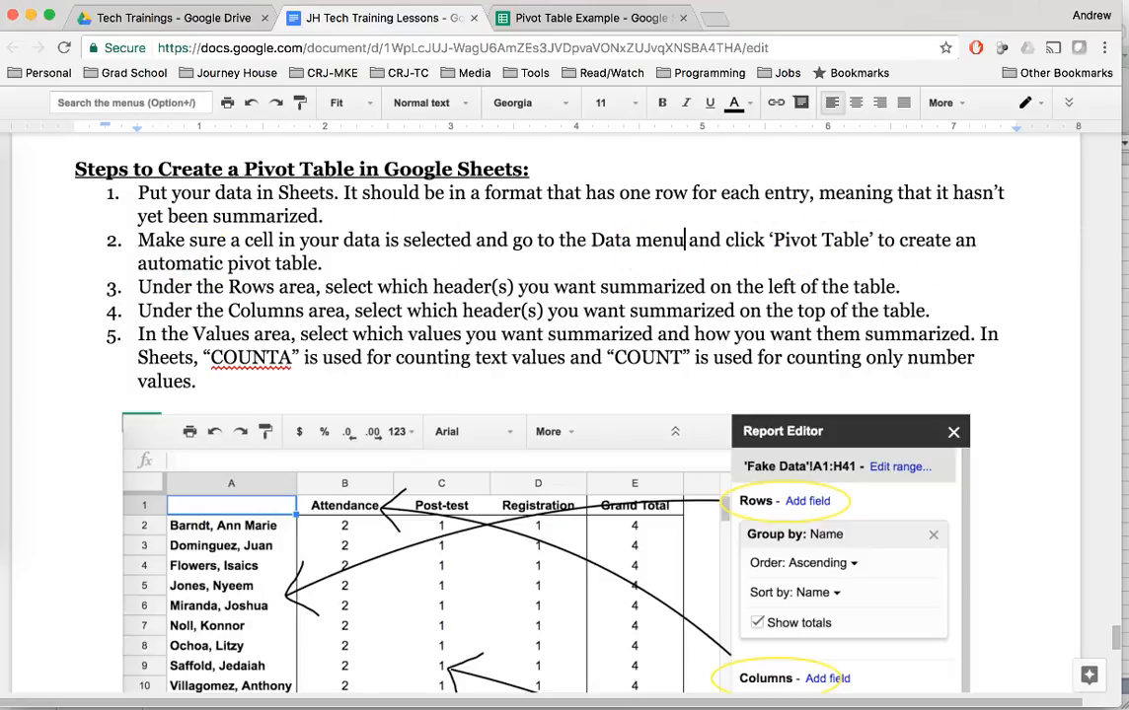
# Switch to the Pivot Table Example spreadsheet in Google Sheets and create a pivot table from the Fake Data sheet.
pyautogui.click(582, 20)
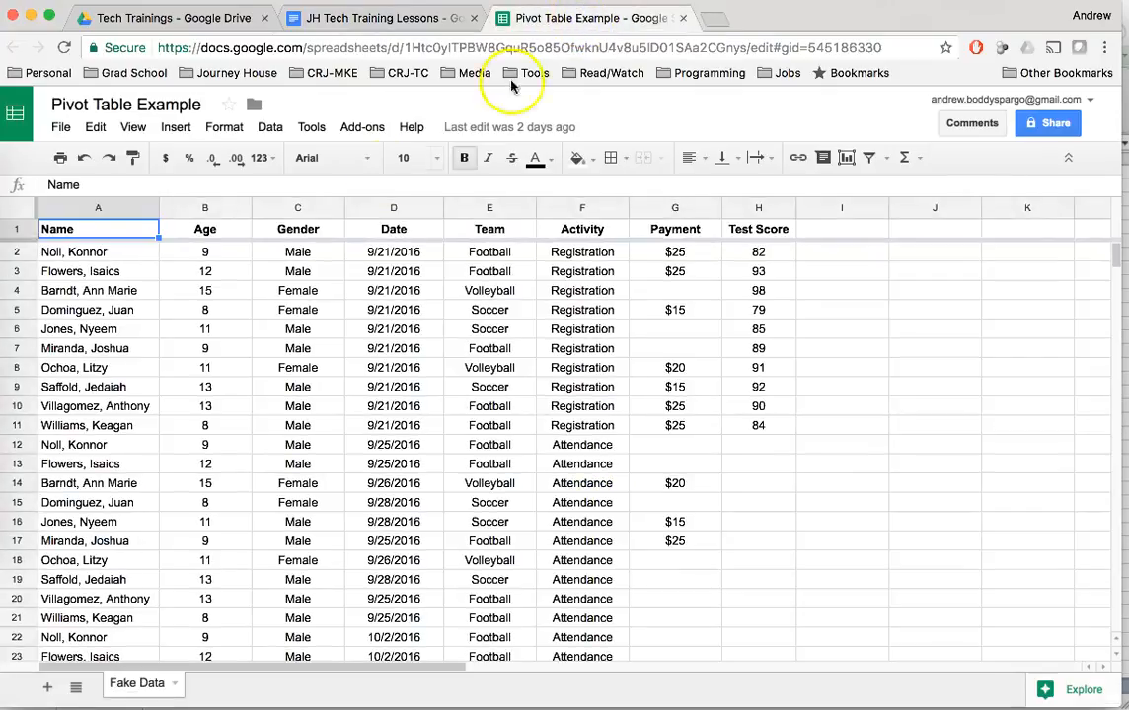
pyautogui.scroll(-2, 245, 419)
pyautogui.scroll(2, 316, 420)
pyautogui.click(81, 273)
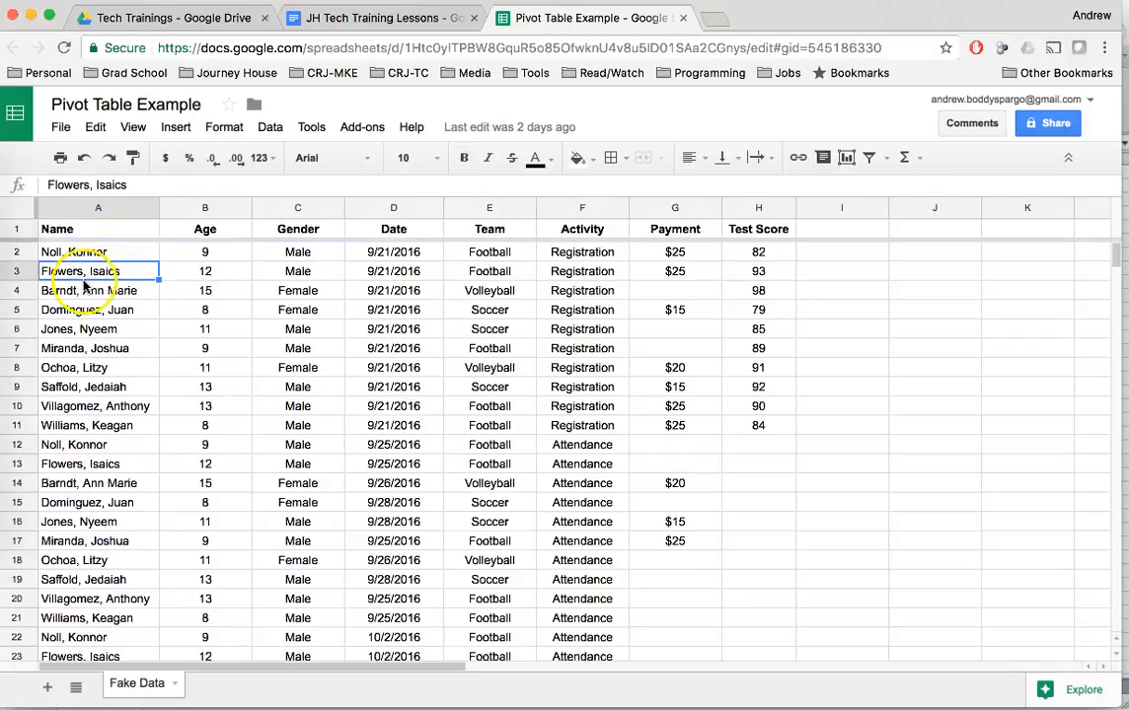
pyautogui.click(268, 130)
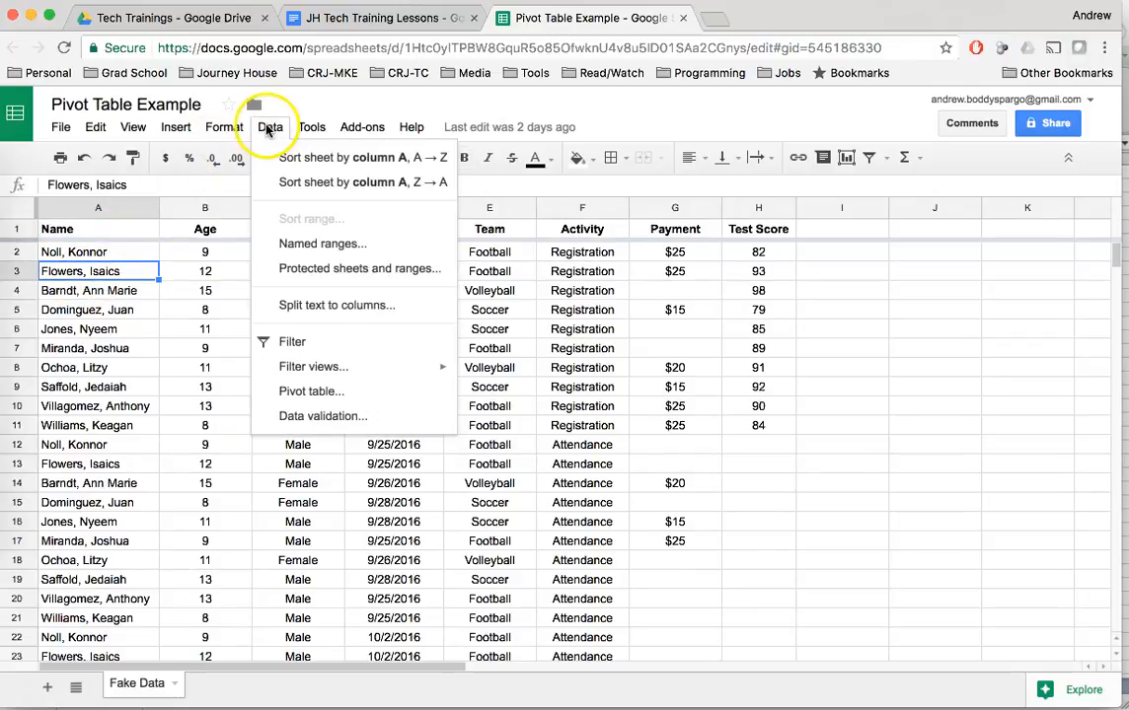
pyautogui.click(311, 392)
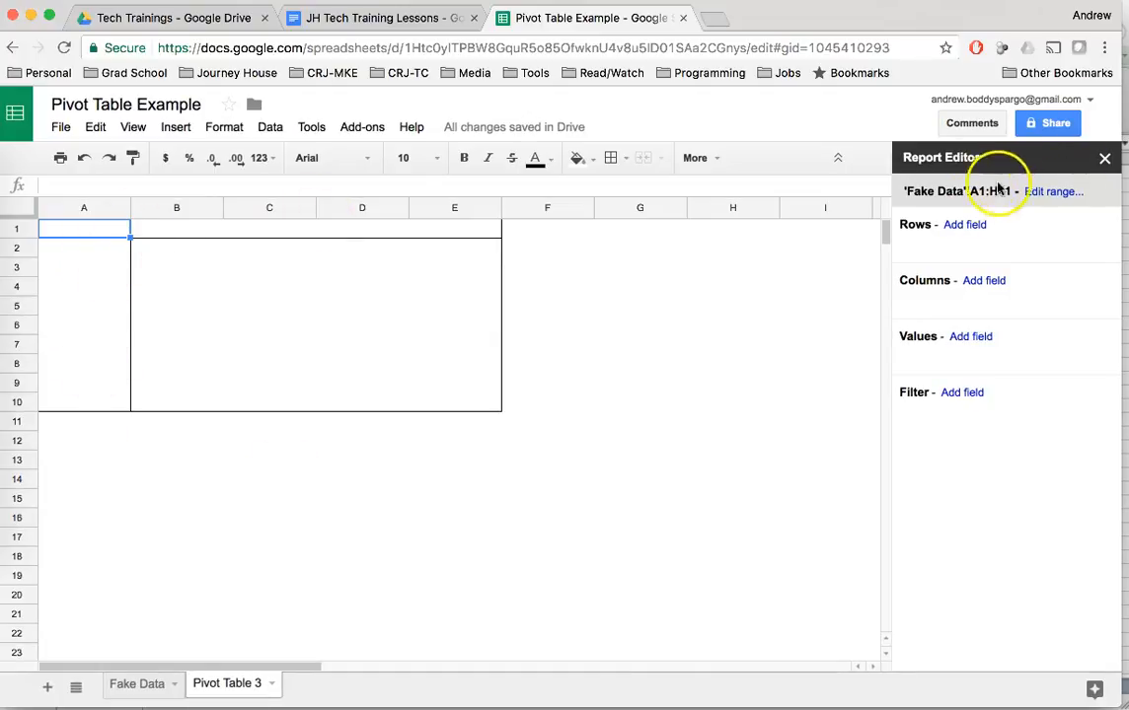
# Group the pivot table's rows by Name and its columns by Activity.
pyautogui.click(962, 227)
pyautogui.click(843, 255)
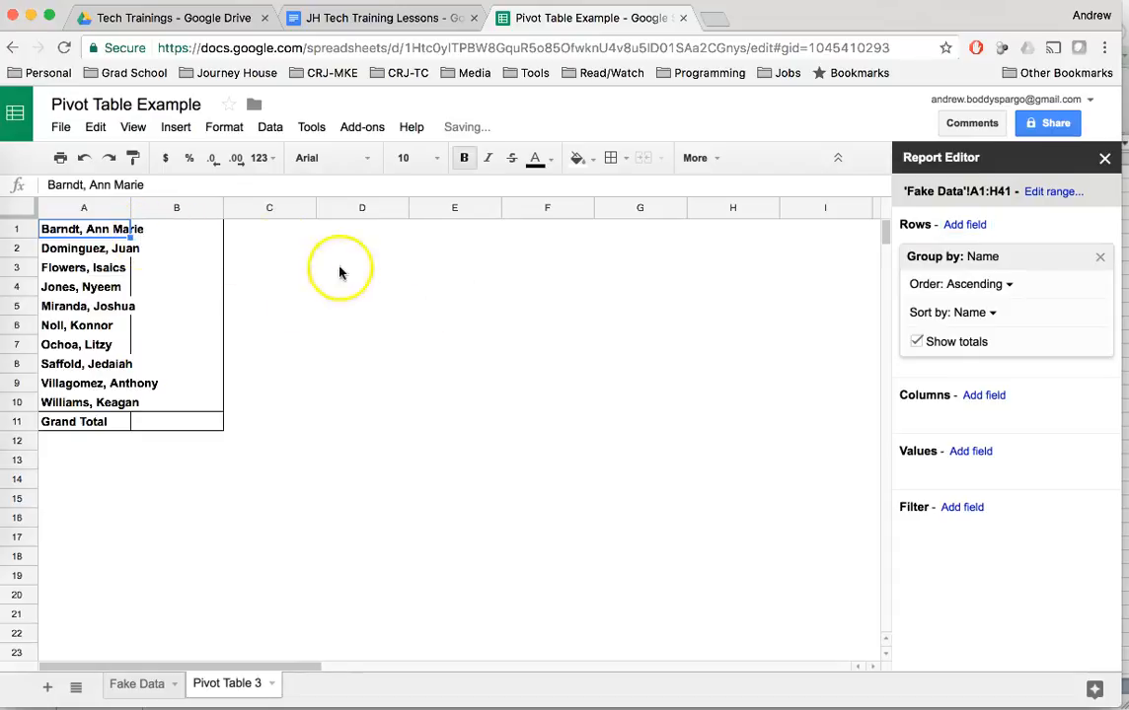
pyautogui.click(982, 396)
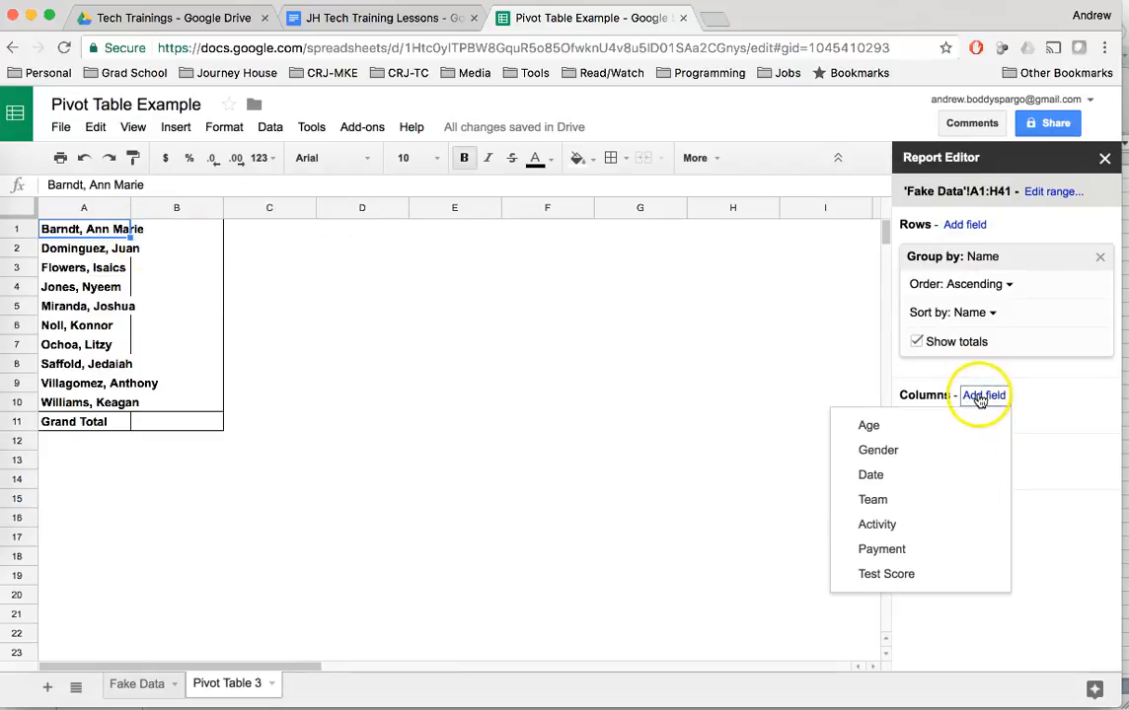
pyautogui.click(902, 524)
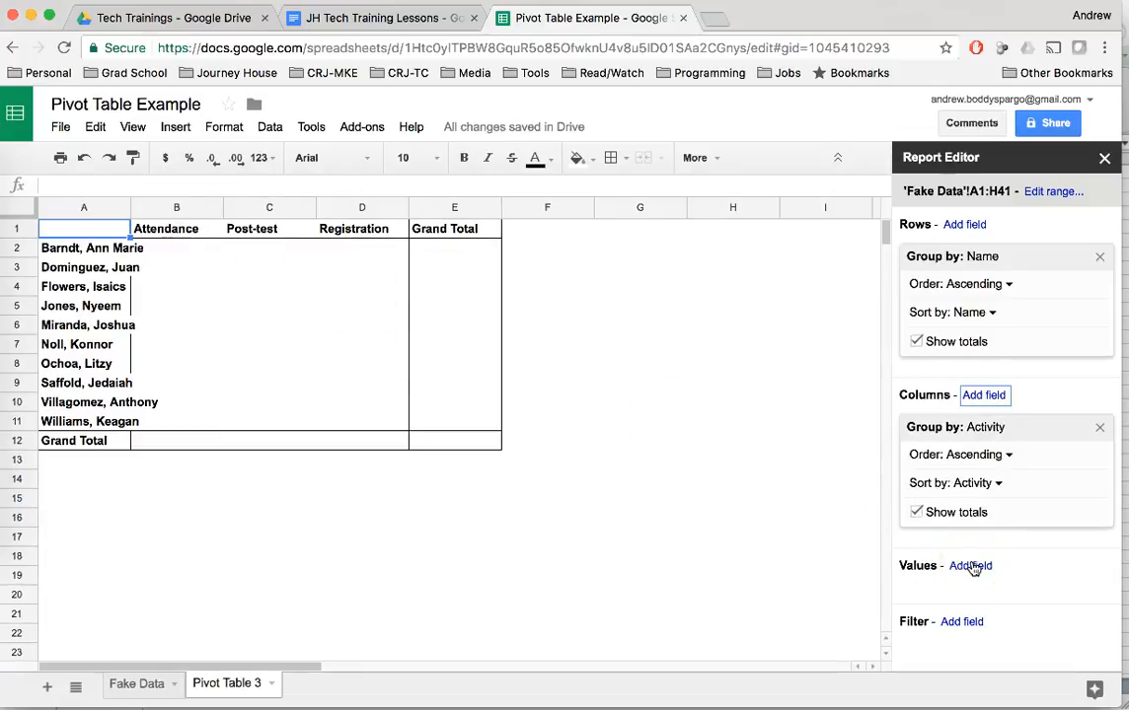
# Add Activity as the pivot table's value field and summarize it by COUNTA.
pyautogui.click(971, 566)
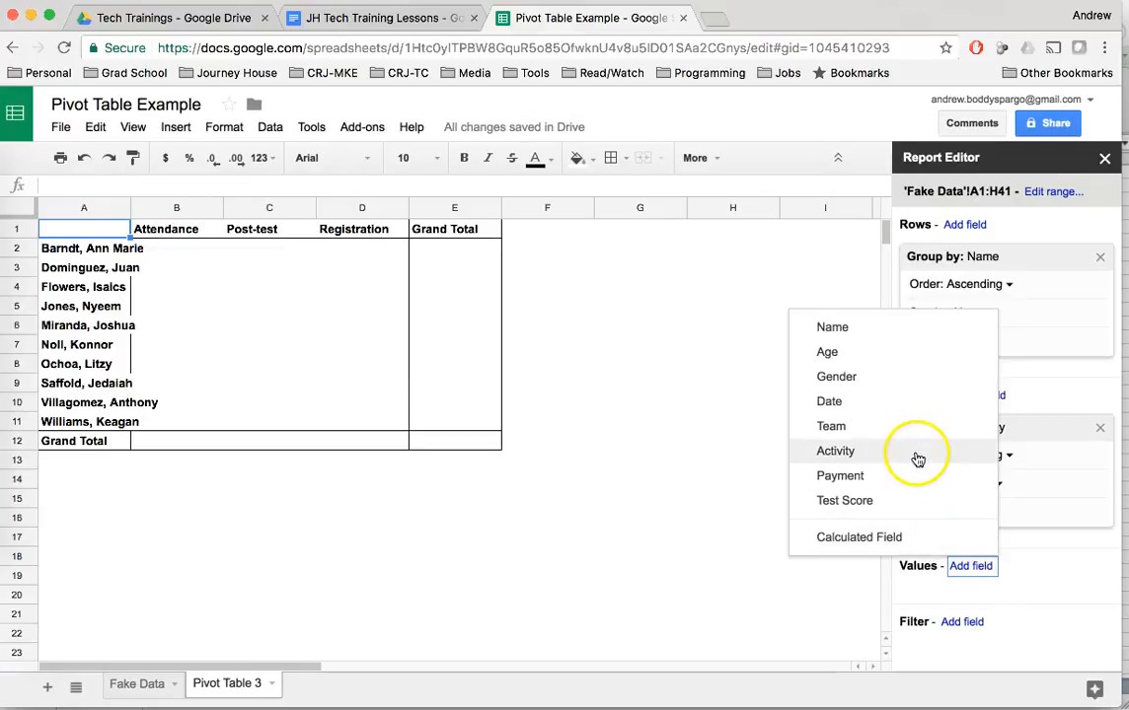
pyautogui.click(835, 451)
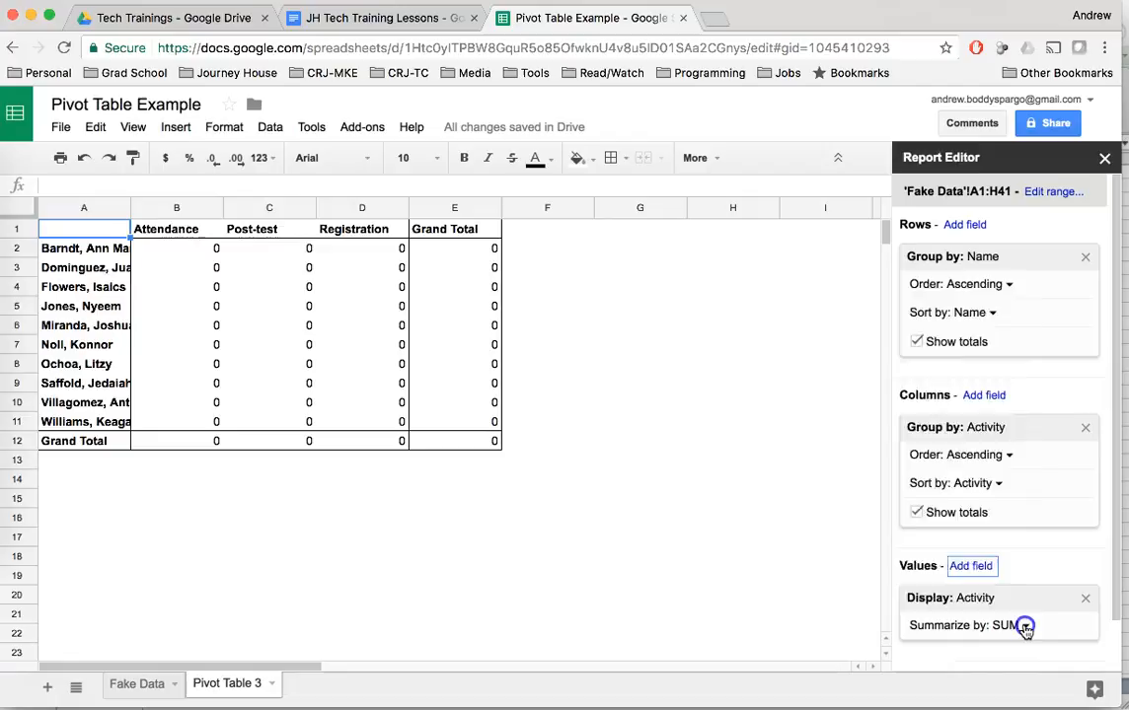
pyautogui.click(1024, 626)
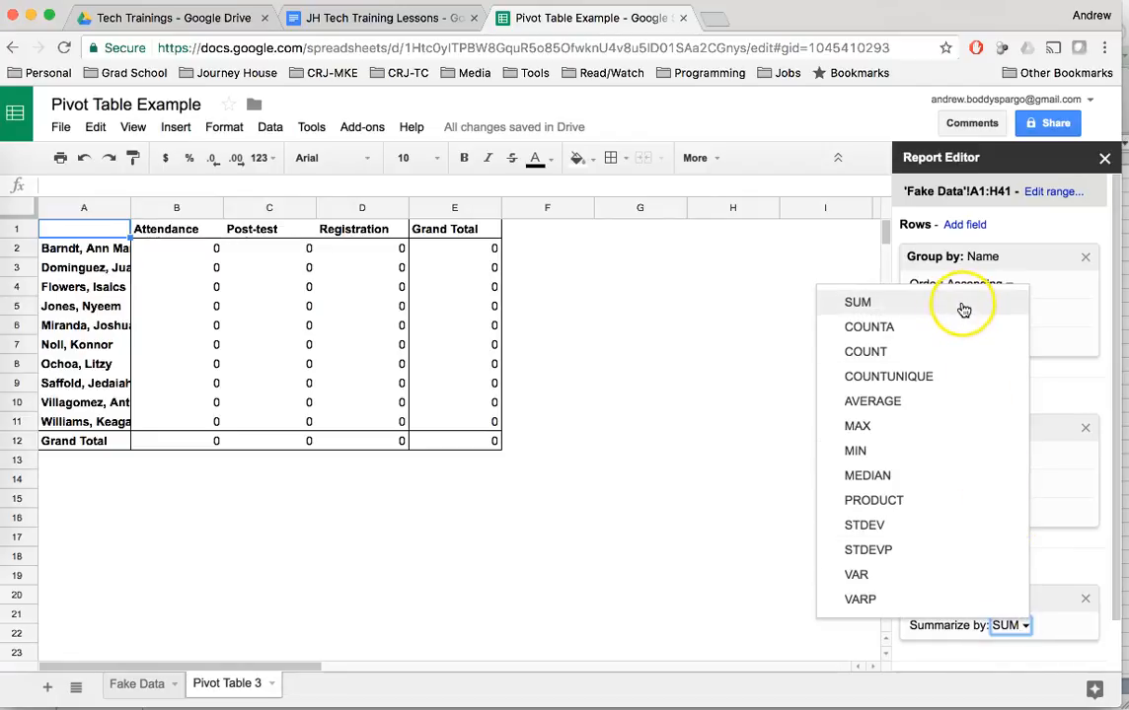
pyautogui.click(956, 331)
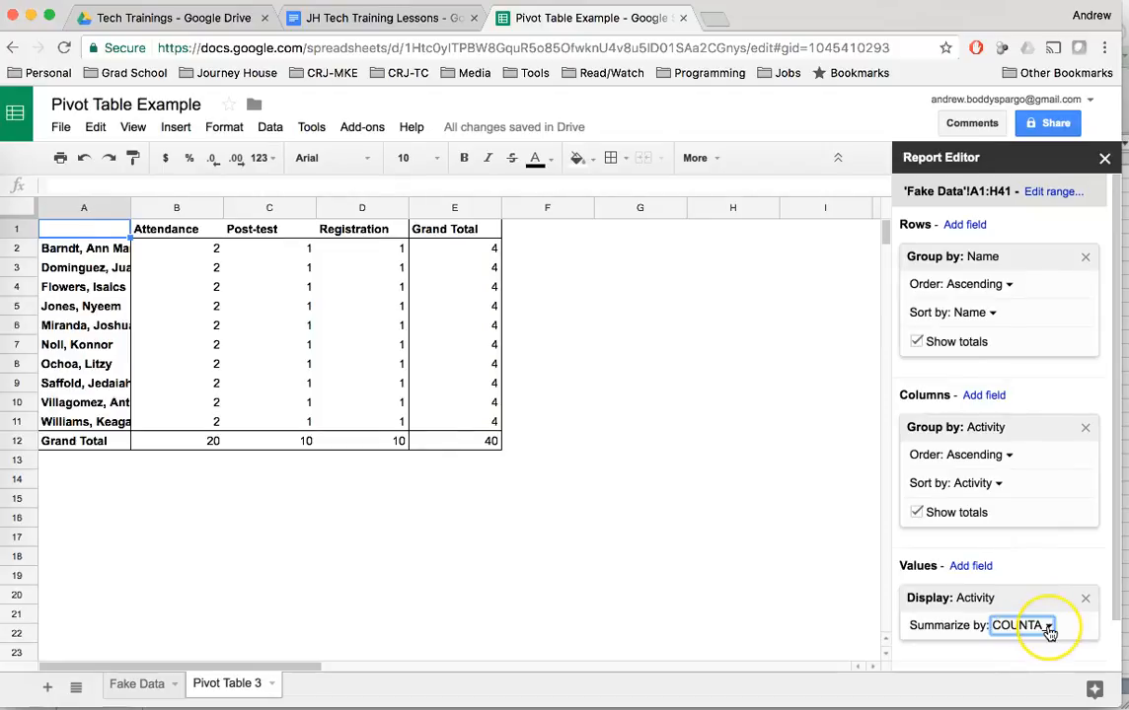
pyautogui.click(1018, 636)
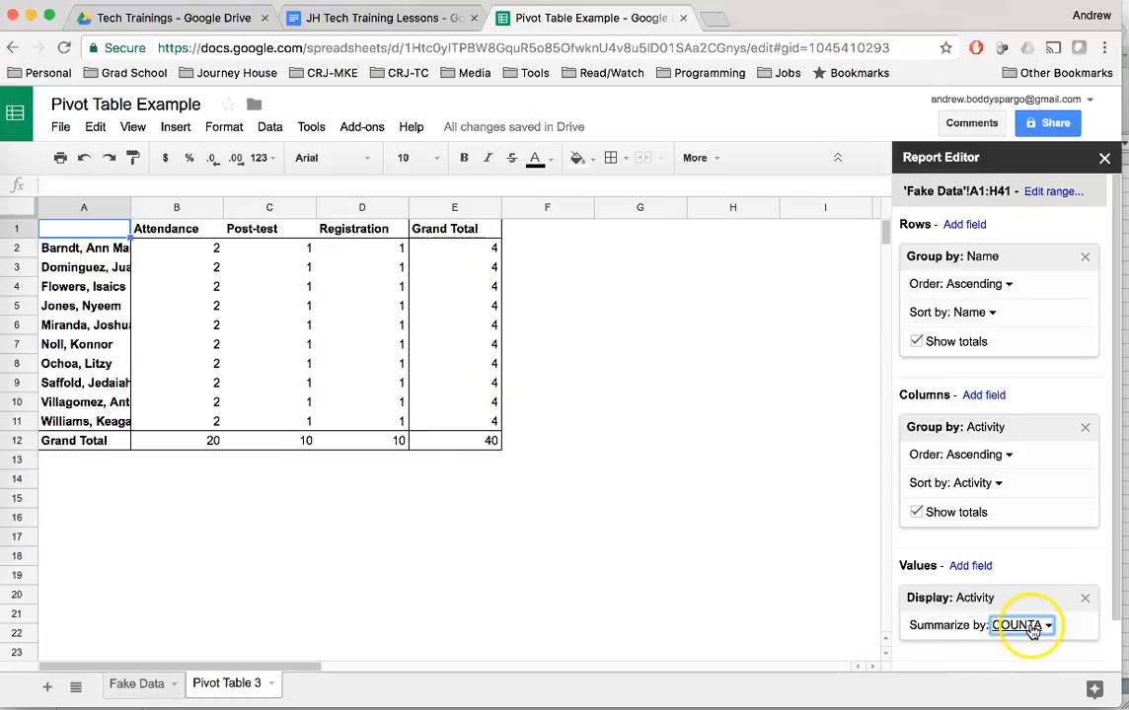
# Examine the first participant's Attendance, Post-test, Registration and Grand Total counts in the pivot table.
pyautogui.scroll(-1, 1036, 577)
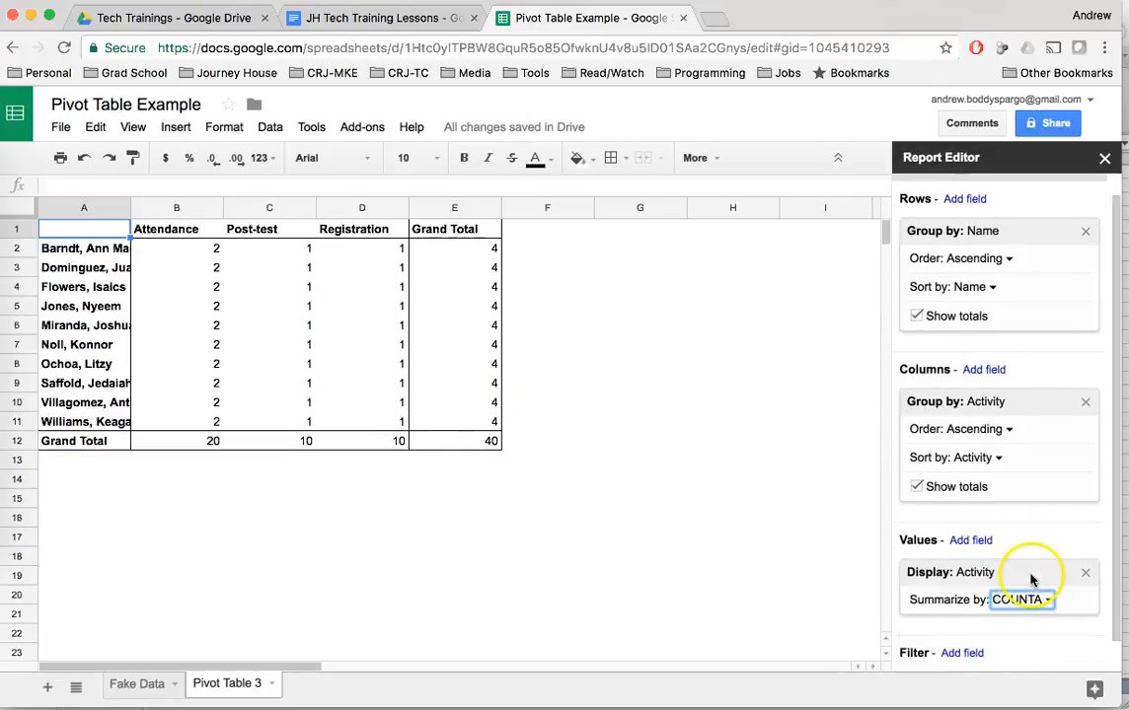
pyautogui.click(127, 246)
pyautogui.click(150, 250)
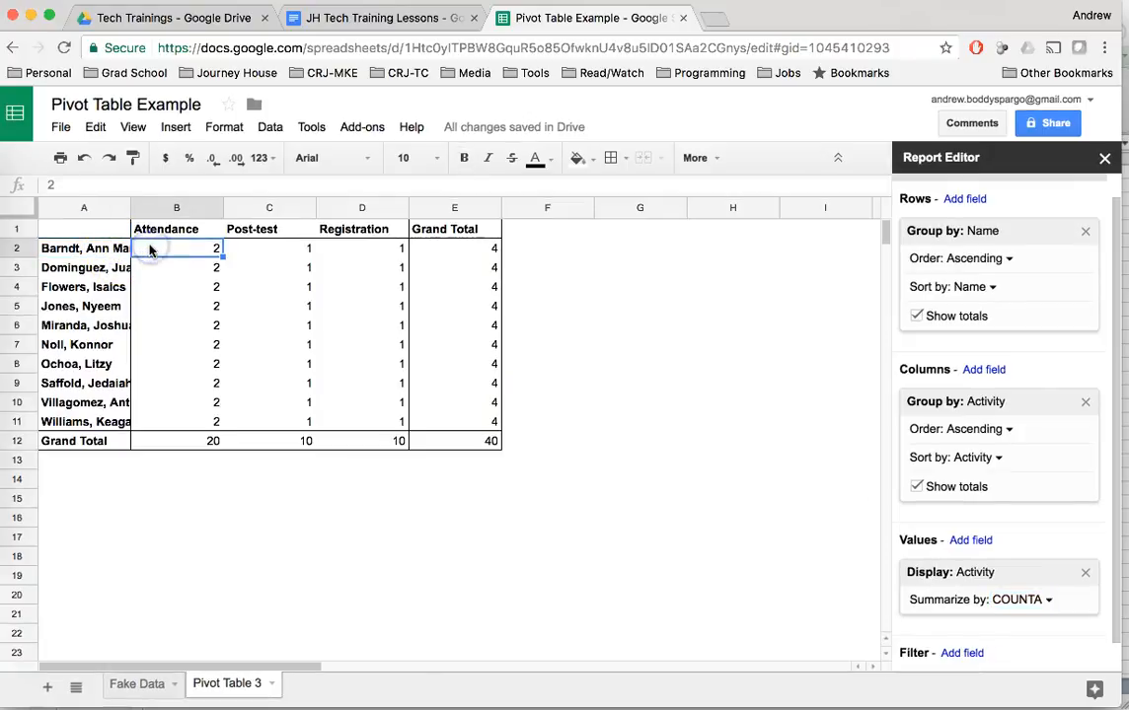
pyautogui.click(267, 250)
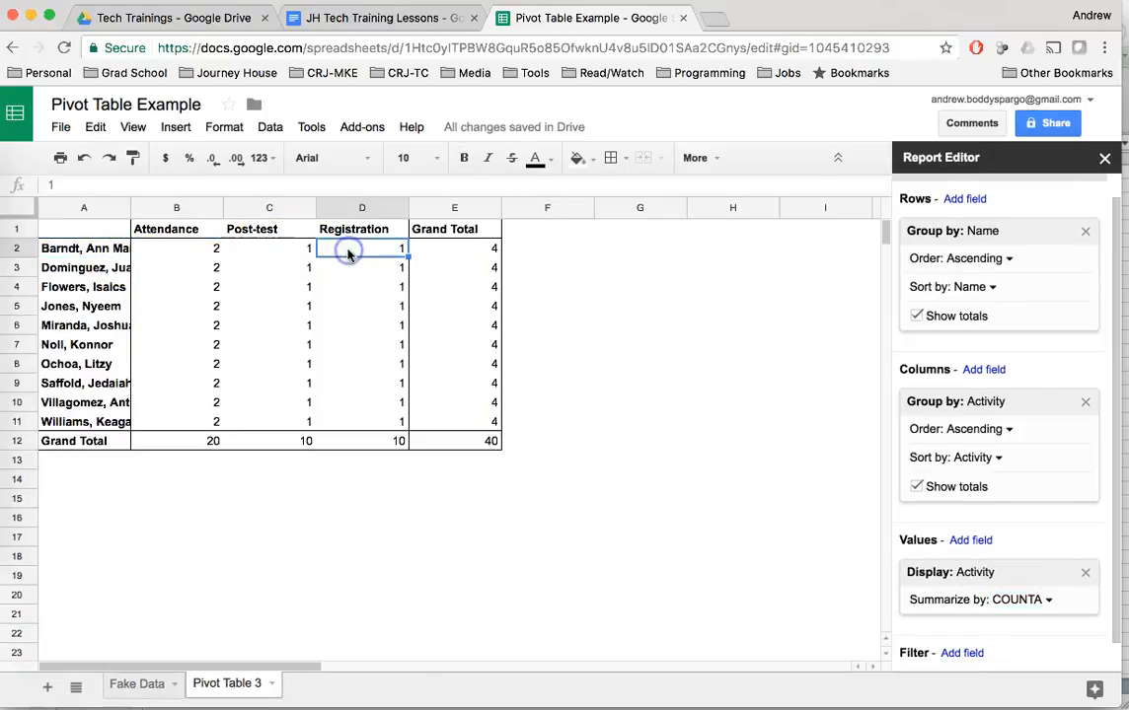
pyautogui.click(441, 250)
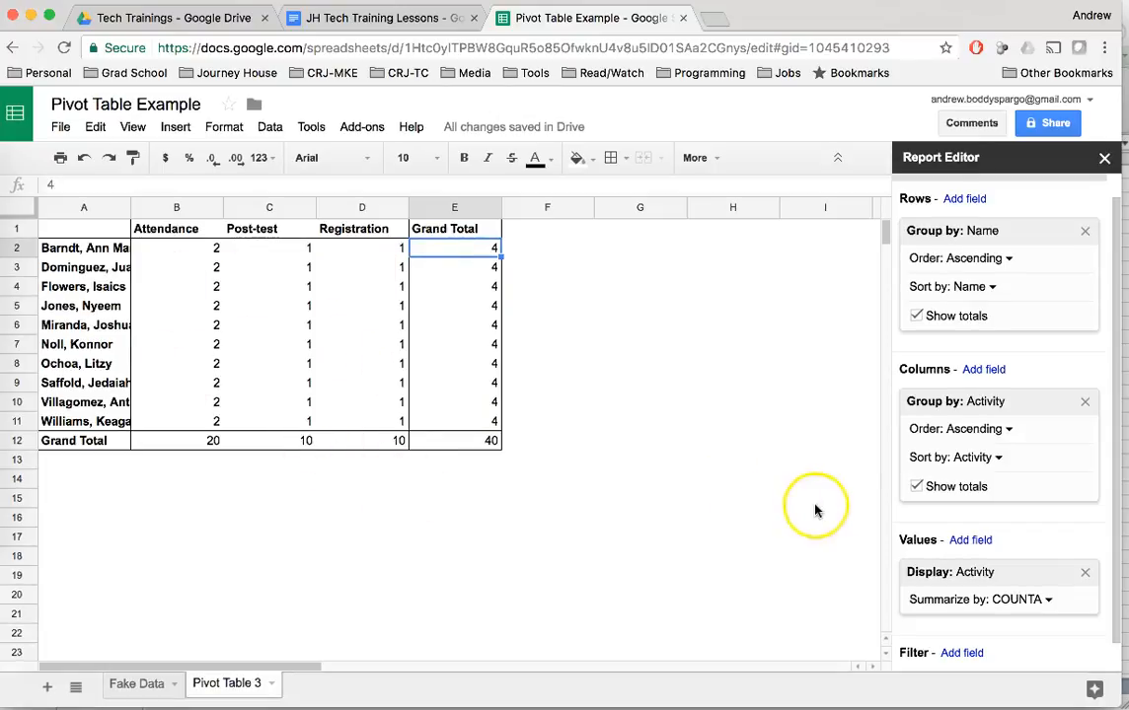
# Add a Team filter to the pivot table and restrict it to Football by excluding Soccer and Volleyball.
pyautogui.scroll(-1, 918, 486)
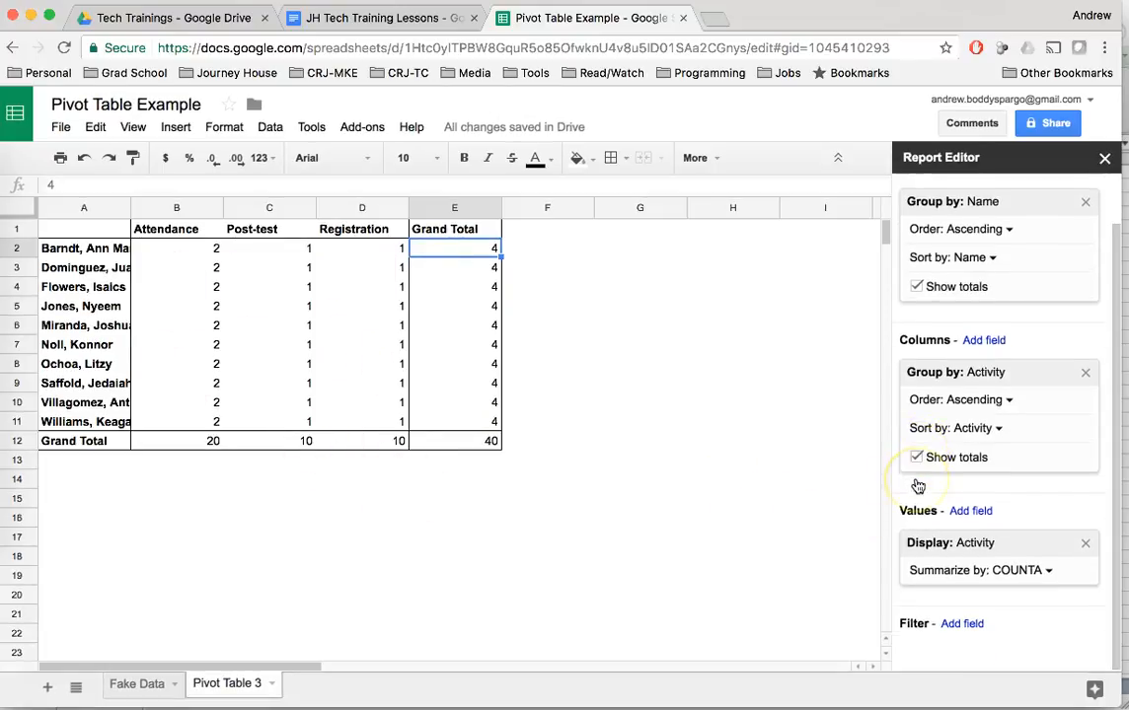
pyautogui.click(957, 624)
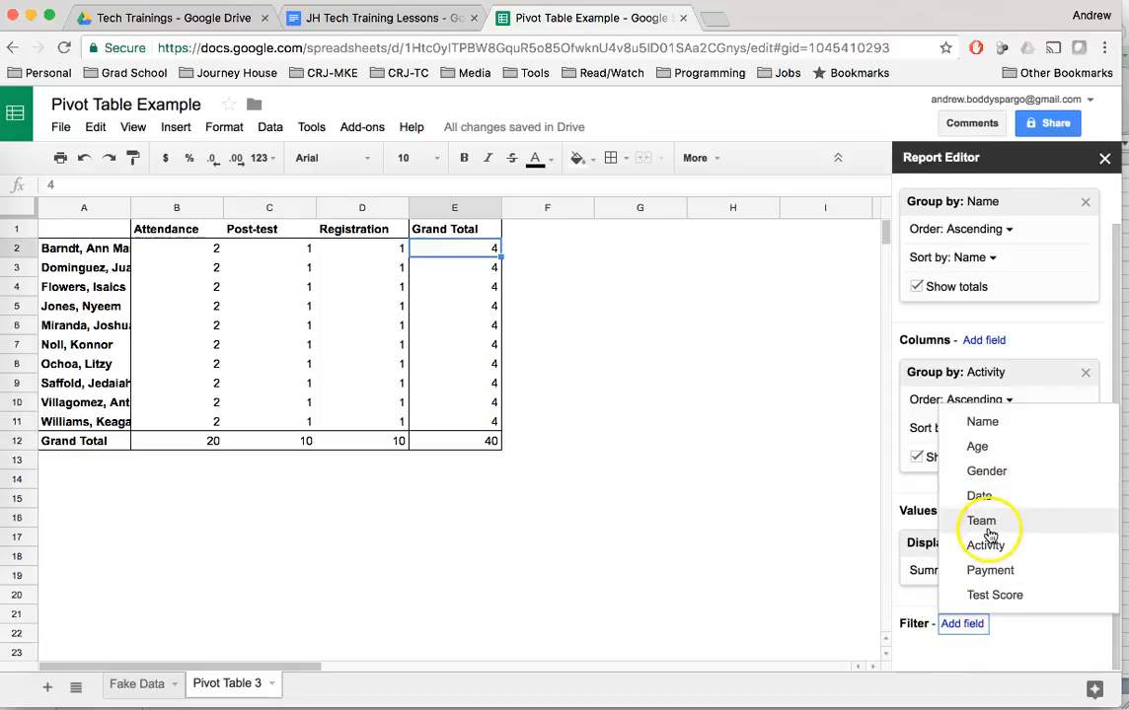
pyautogui.click(996, 520)
pyautogui.scroll(-2, 977, 562)
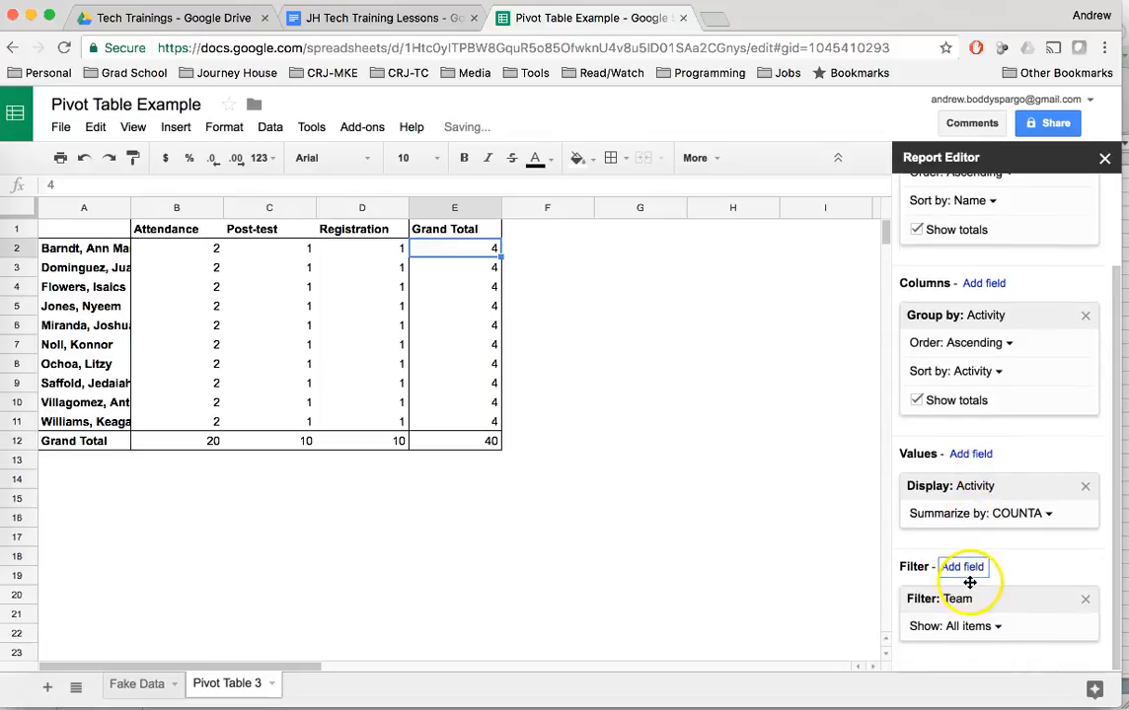
pyautogui.click(994, 628)
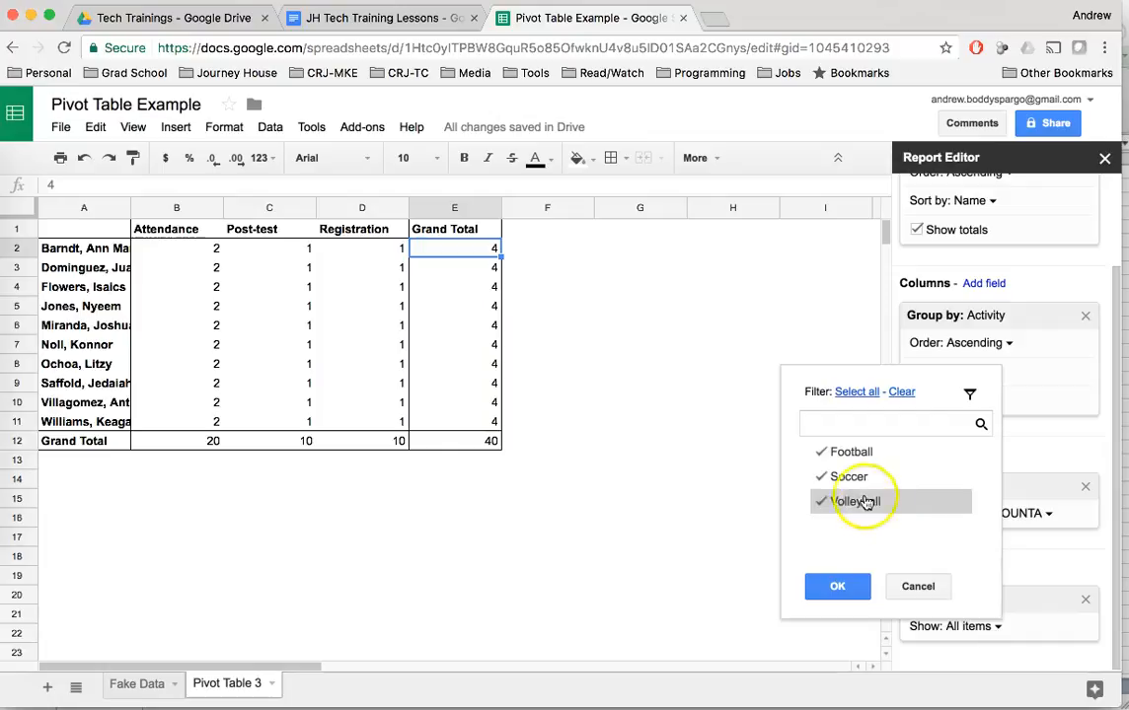
pyautogui.click(850, 479)
pyautogui.click(851, 502)
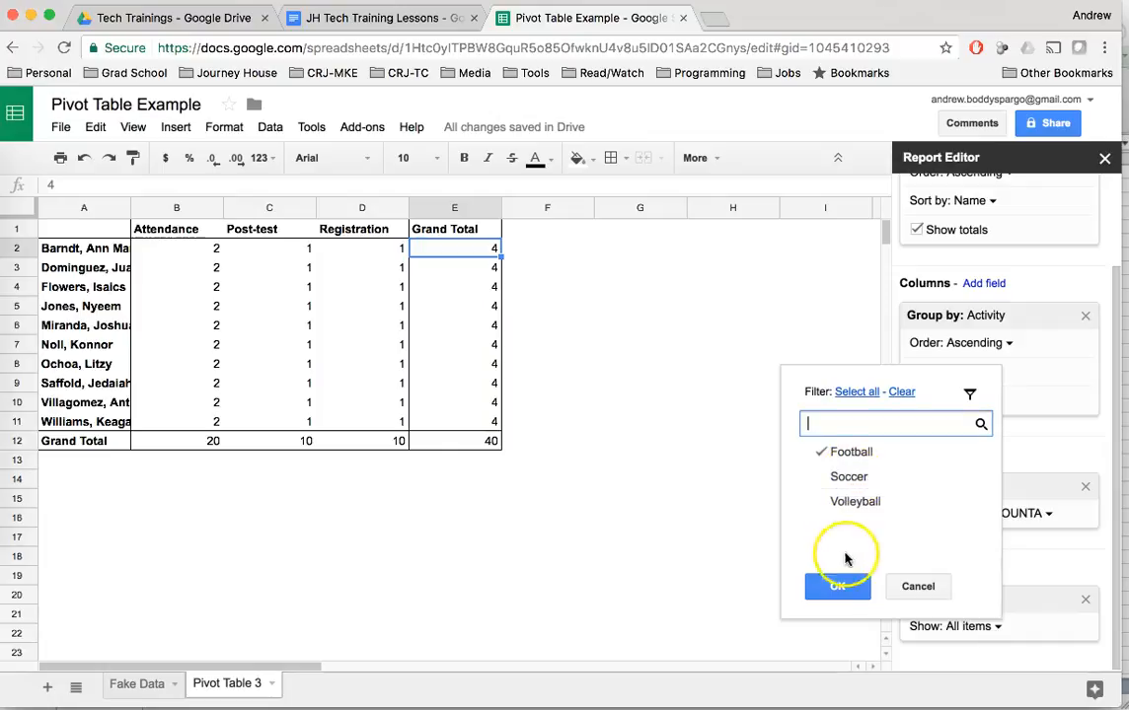
pyautogui.click(837, 586)
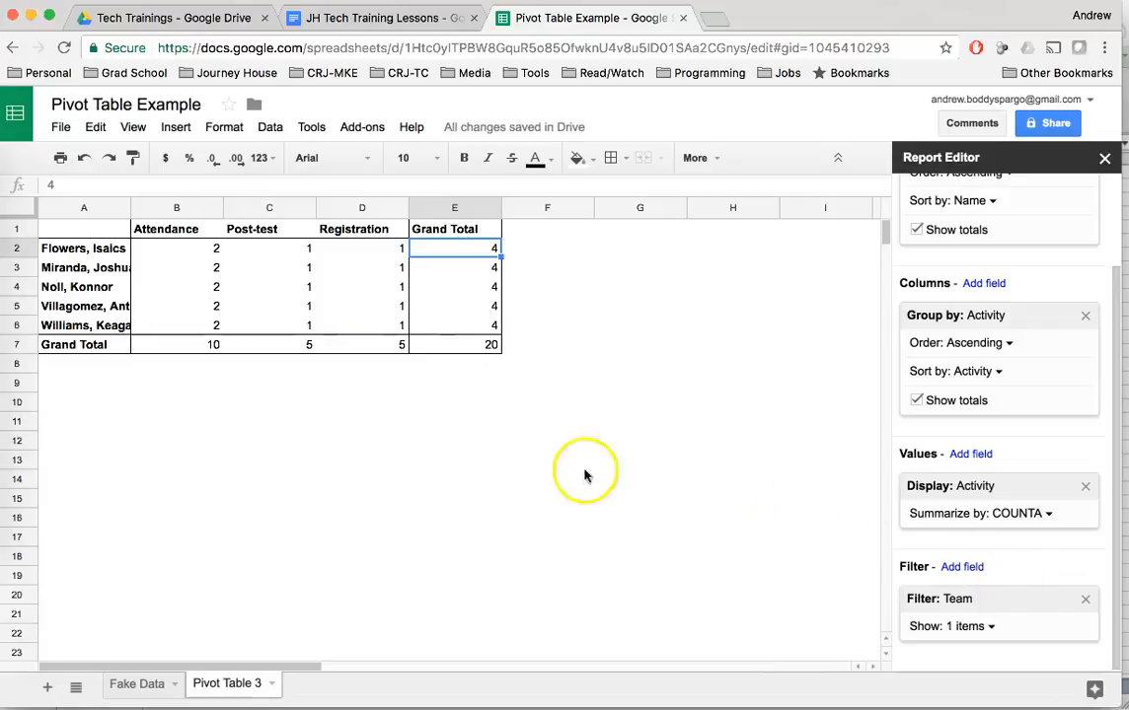
# Return to the Google Docs handout and review the Google Sheets example and the start of the Lesson 9 pivot table section.
pyautogui.click(388, 18)
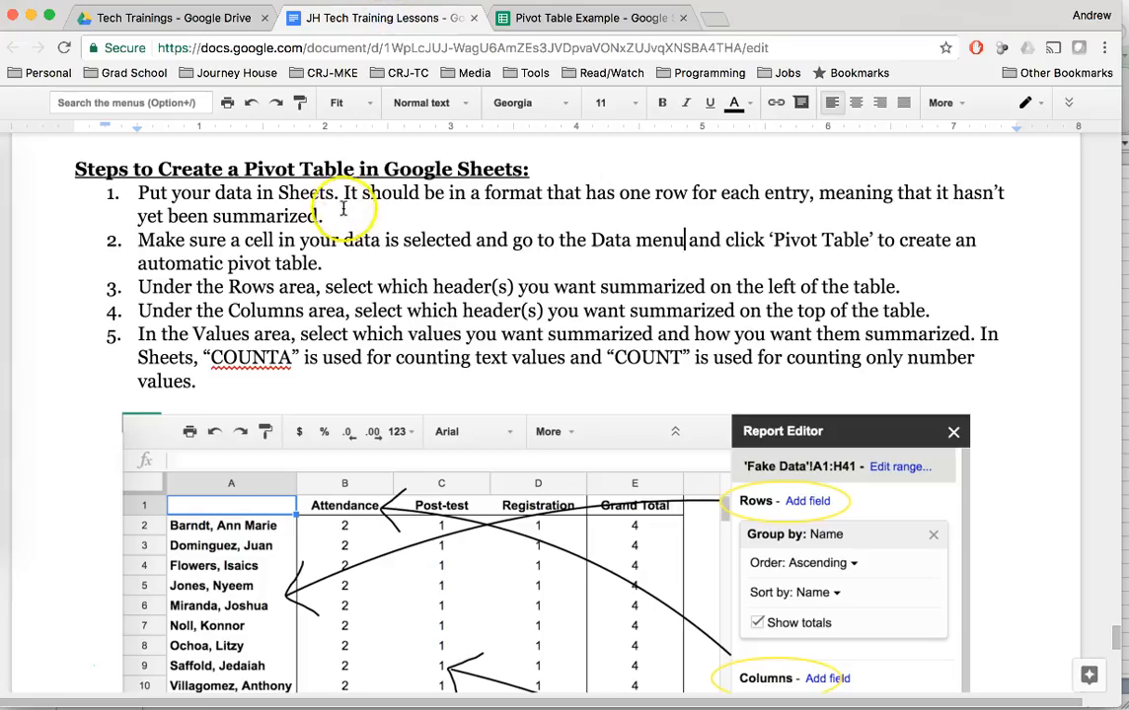
pyautogui.scroll(-4, 345, 207)
pyautogui.scroll(-10, 343, 207)
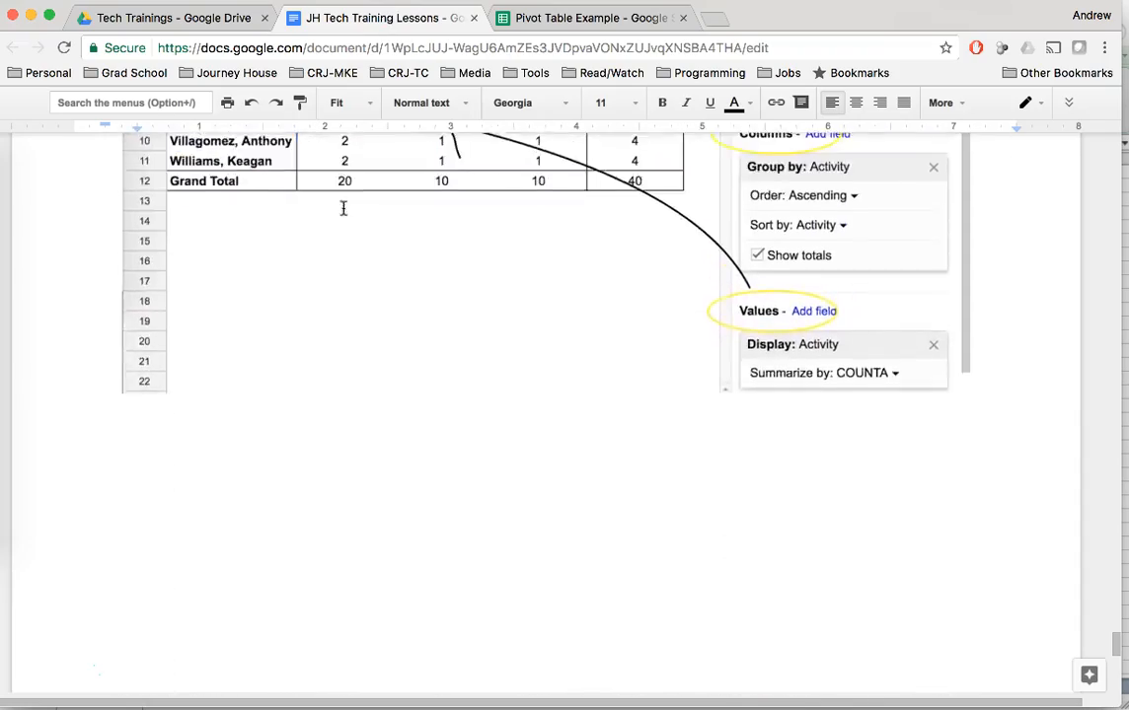
pyautogui.scroll(3, 344, 207)
pyautogui.scroll(5, 344, 208)
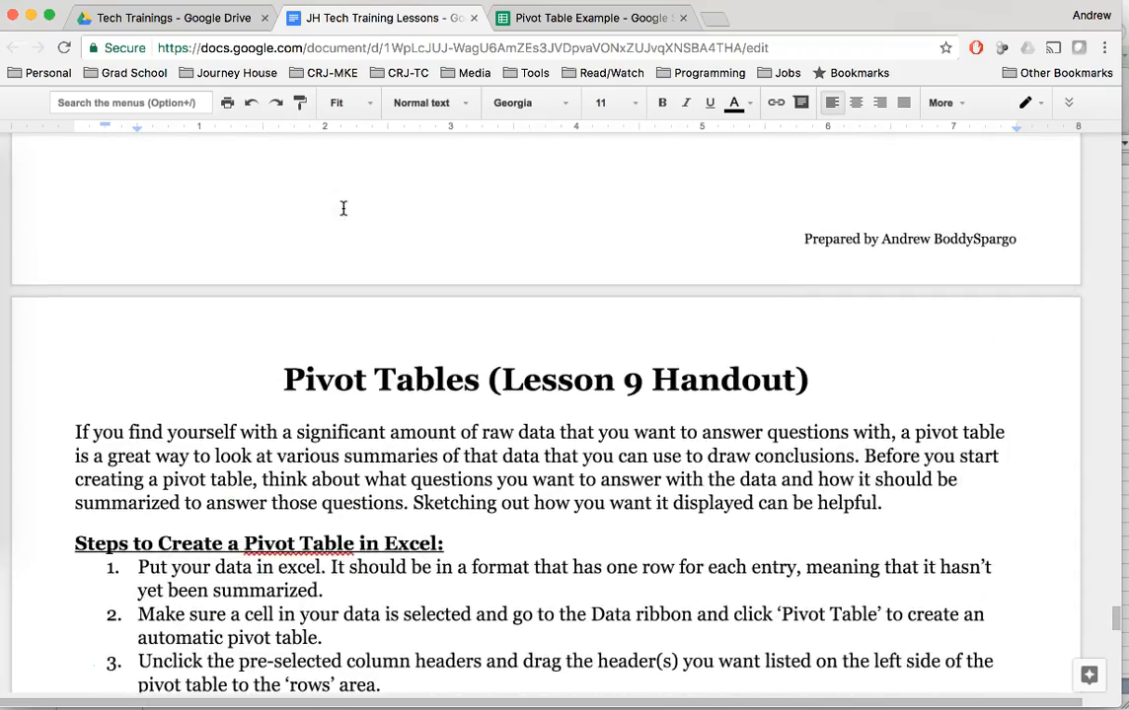